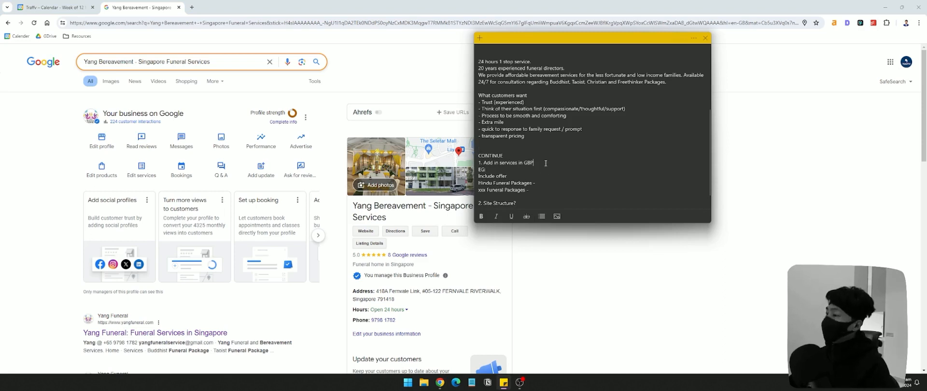
- Review the CONTINUE items in the note, covering the business profile services, site structure and keyword research
scroll(552, 167, "down", 1)
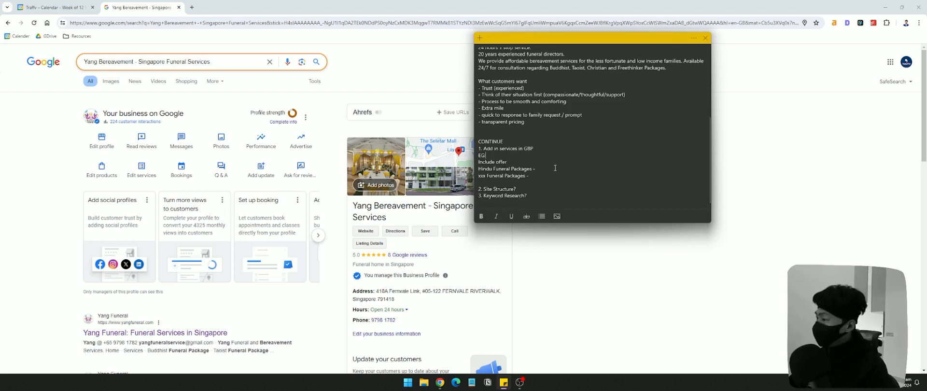
left_click_drag(540, 196, 477, 188)
left_click(570, 185)
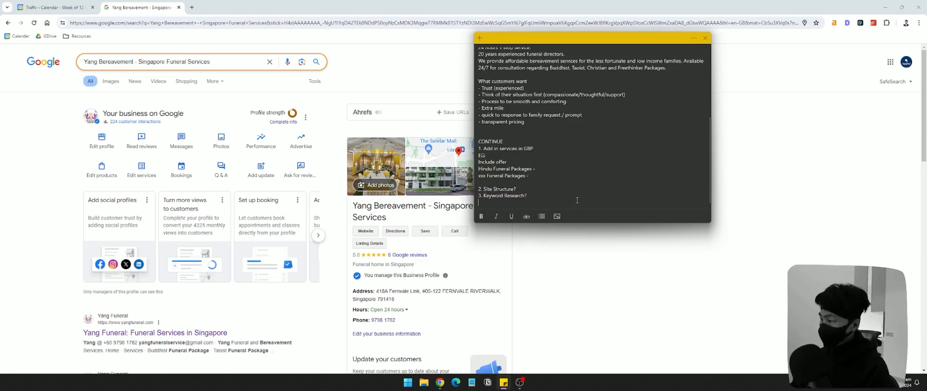
left_click(536, 158)
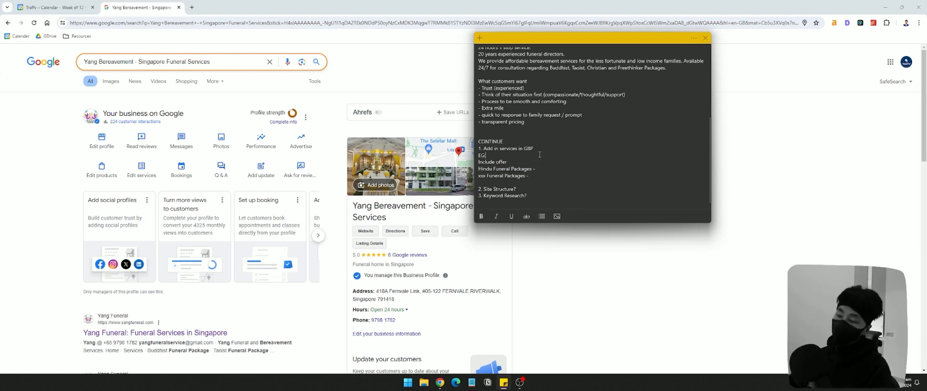
left_click(546, 134)
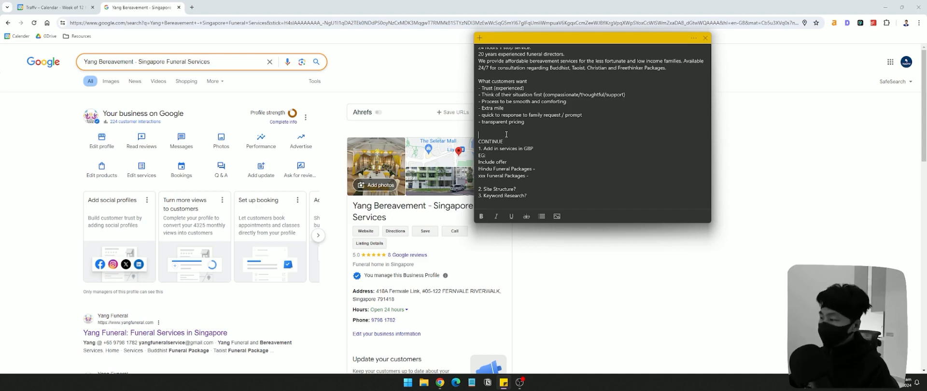
left_click(543, 130)
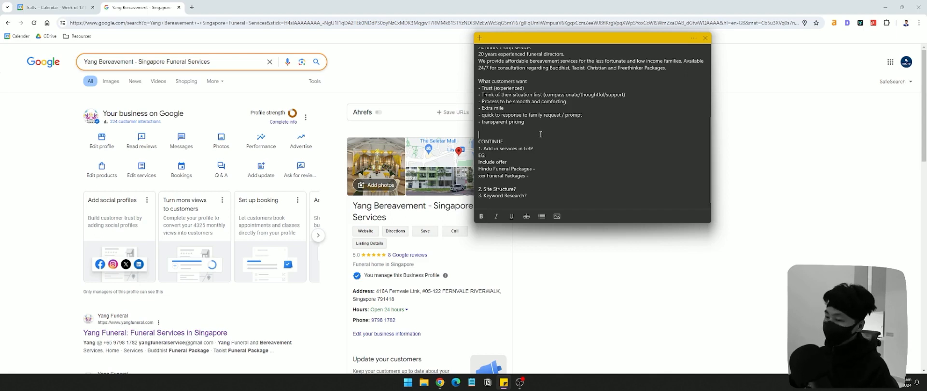
left_click(540, 134)
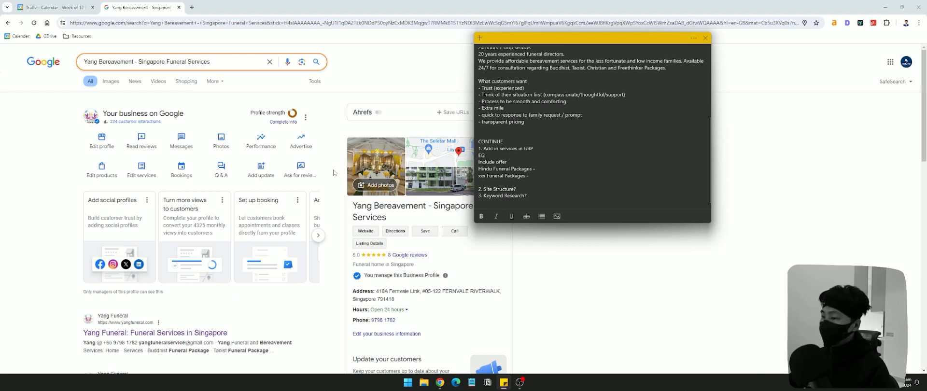
- Look through the Google business profile's business information, then open its services list
left_click(101, 140)
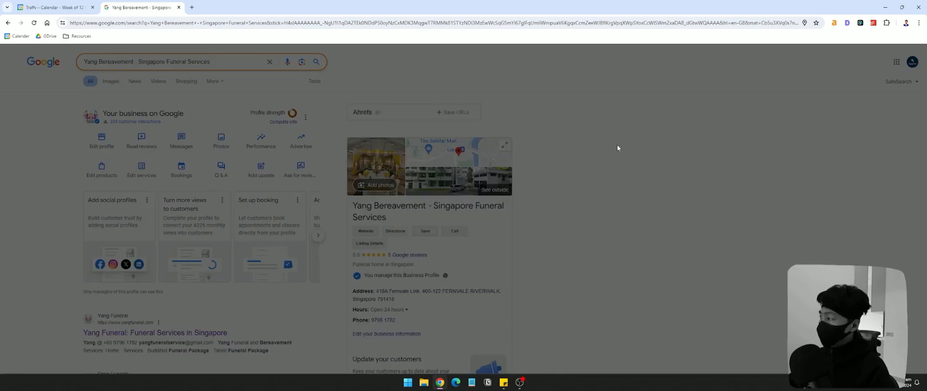
scroll(511, 139, "down", 5)
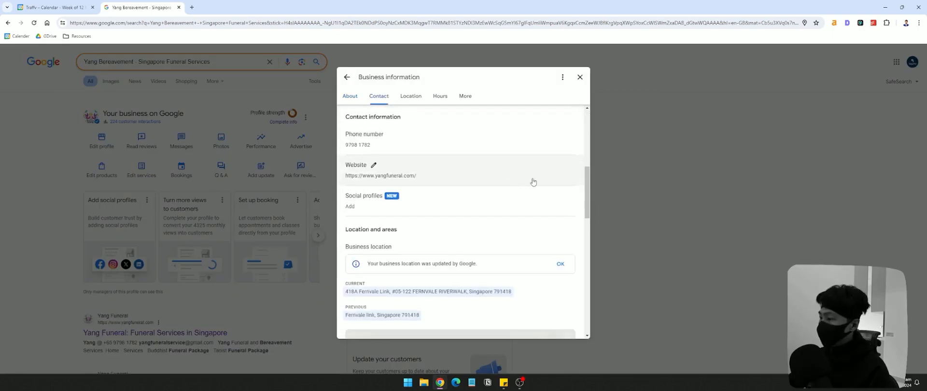
scroll(555, 269, "down", 6)
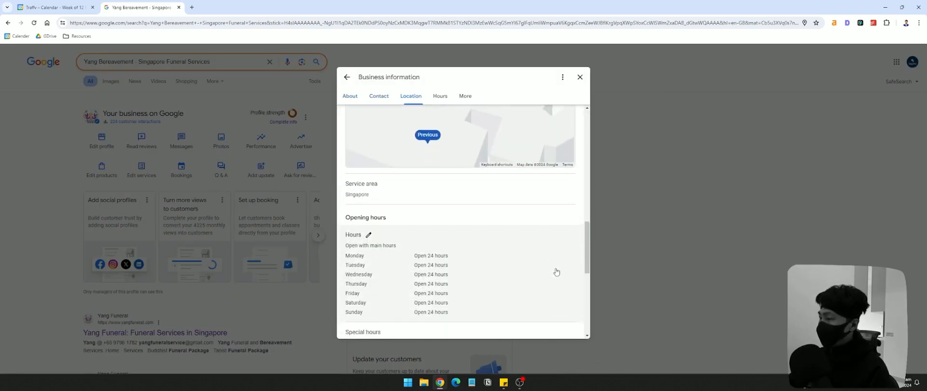
scroll(556, 272, "down", 3)
left_click(580, 76)
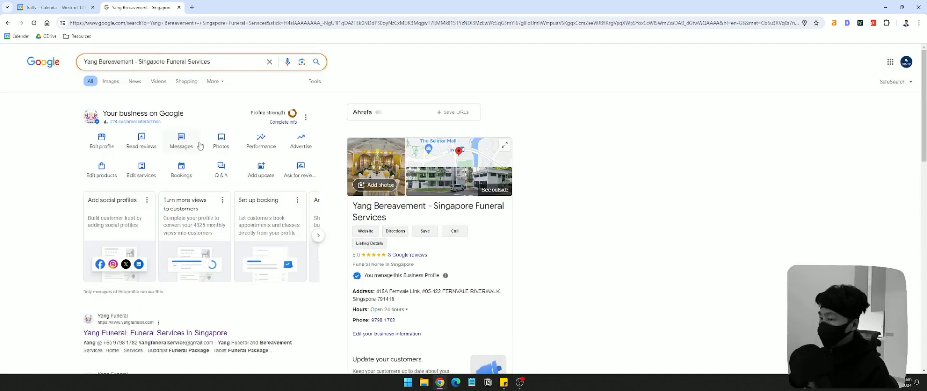
left_click(135, 174)
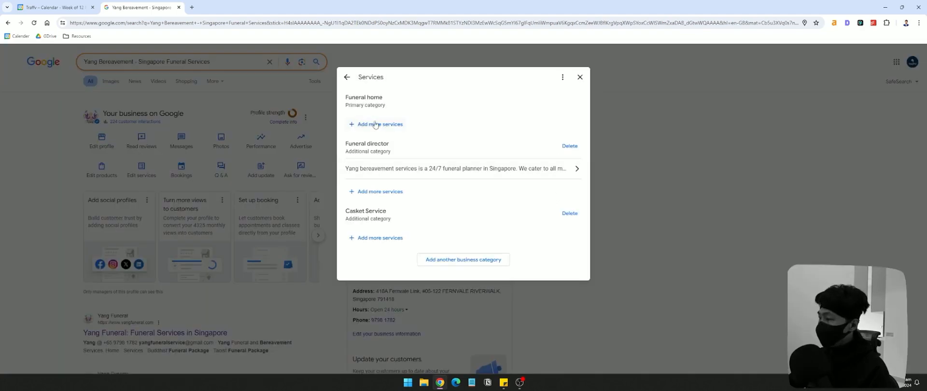
- Extend the "Include offer" line in the note with "- 24/7 Face-to-face Consultation" and start a new line below it
left_click(503, 383)
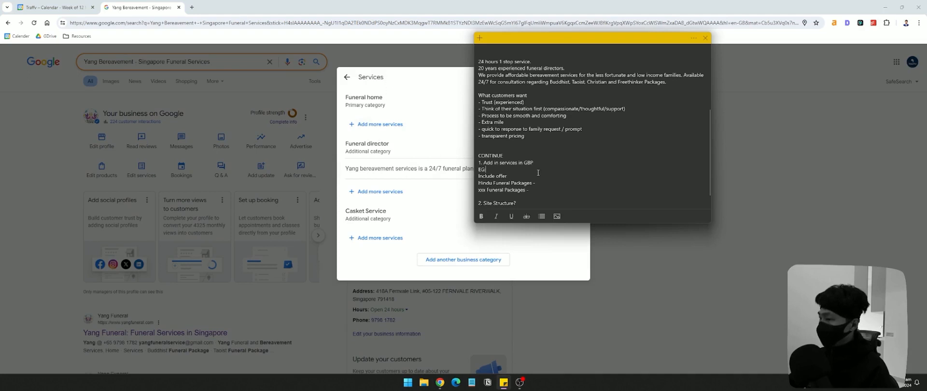
mouse_move(526, 178)
left_mouse_down()
mouse_move(478, 178)
mouse_move(508, 178)
left_mouse_up()
left_click(488, 178)
left_click(492, 181)
left_click(514, 176)
type("- 24")
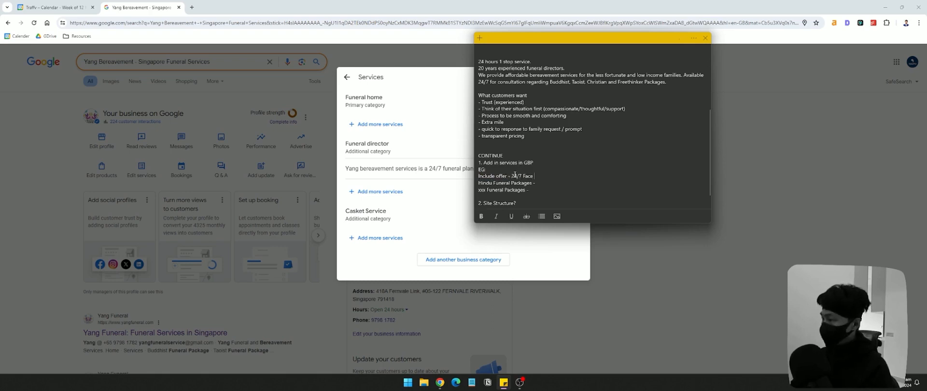
type("/7 Face-to-face Consul")
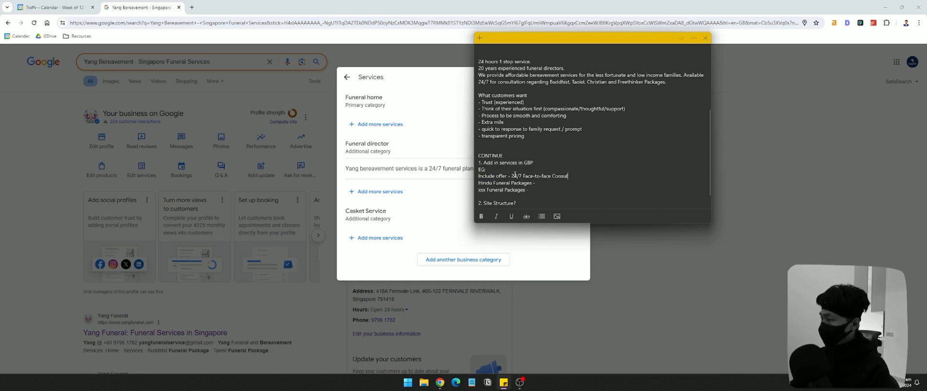
type("tation")
key("Return")
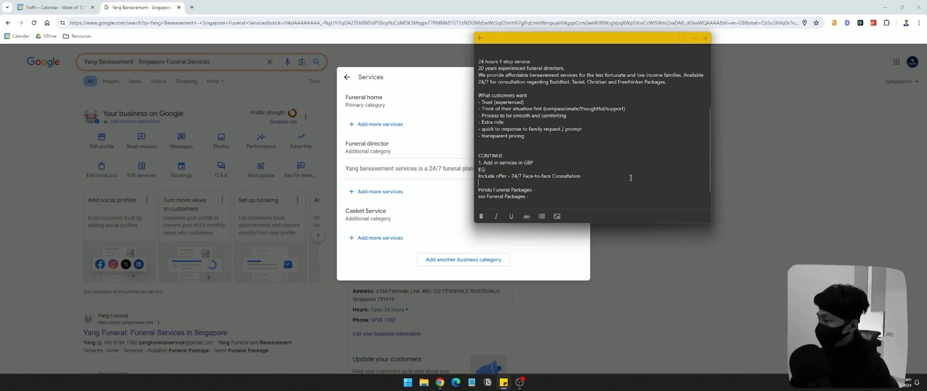
scroll(541, 194, "down", 1)
left_click_drag(536, 176, 478, 169)
left_click(574, 177)
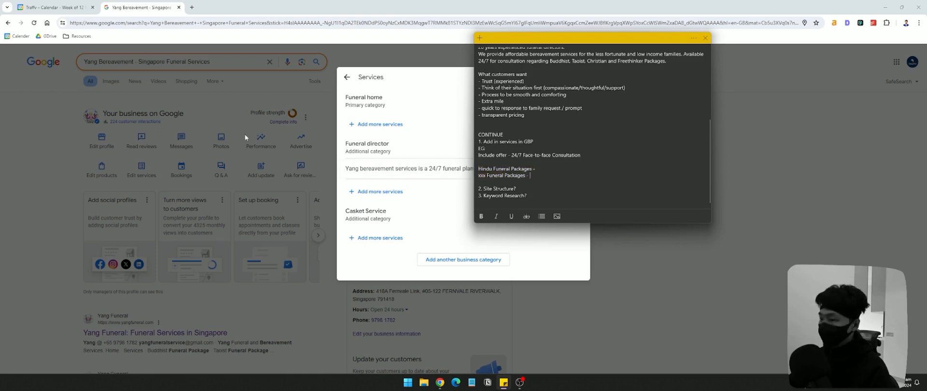
- Open the Ahrefs website in a new browser tab and go to its sign-in page
left_click(408, 198)
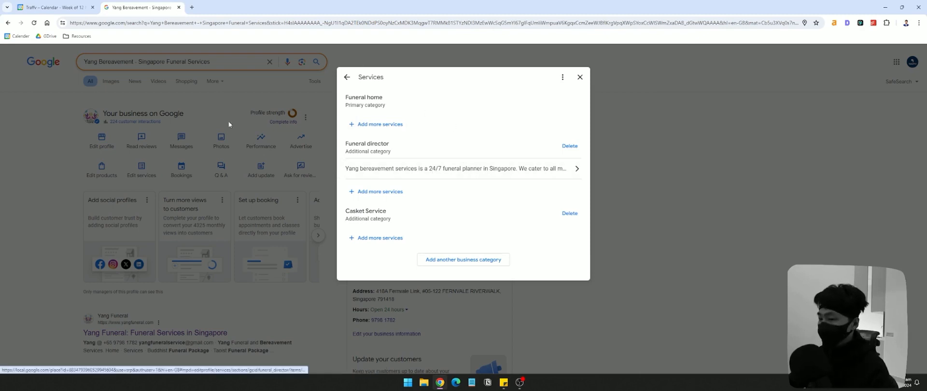
left_click(191, 7)
type("ahr")
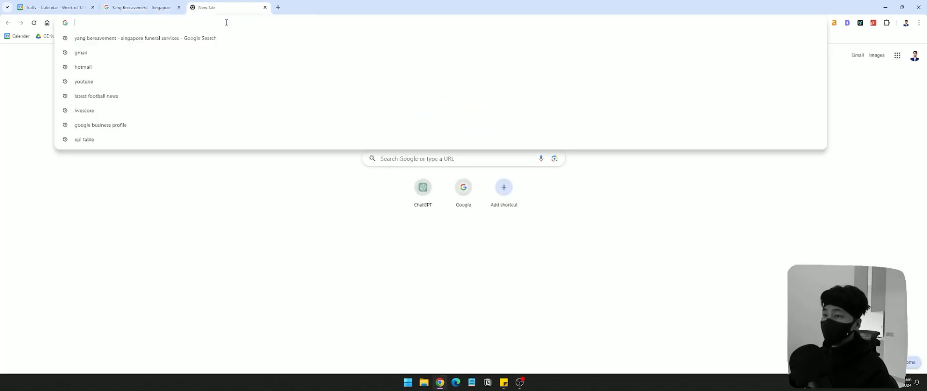
key("Return")
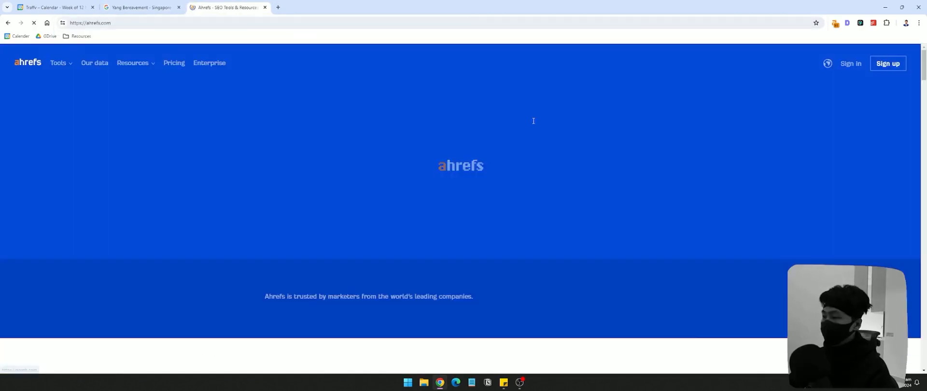
left_click(847, 61)
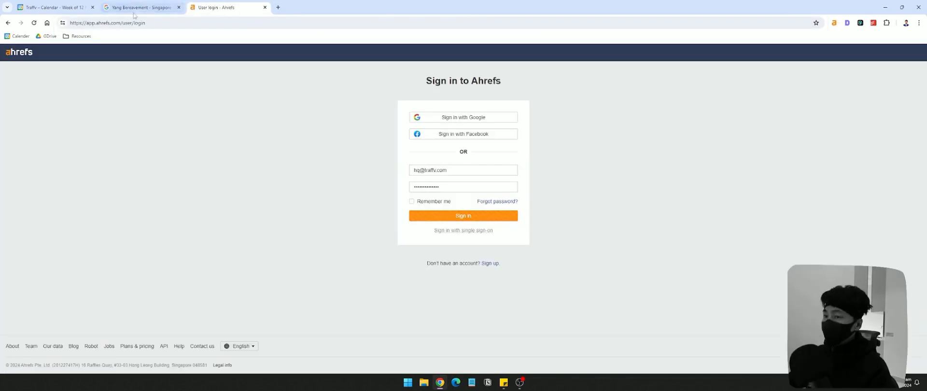
- Insert blank lines below the funeral package entries in the note and open the Ahrefs Keywords Explorer
left_click(504, 382)
key("Return")
key("Return")
key("Return")
key("Return")
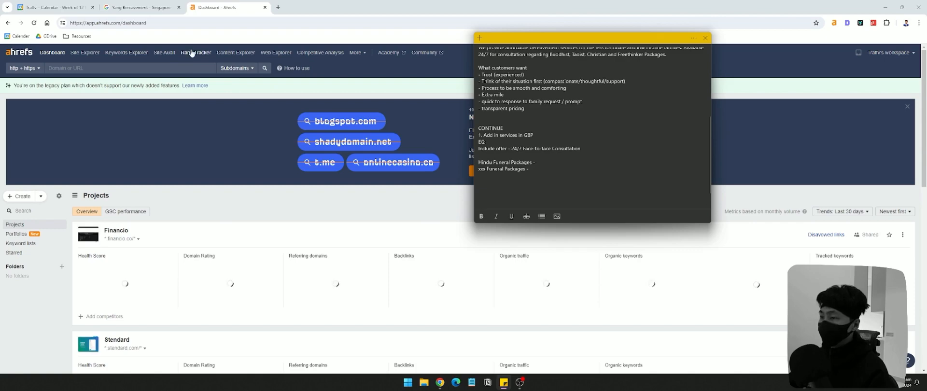
left_click(197, 53)
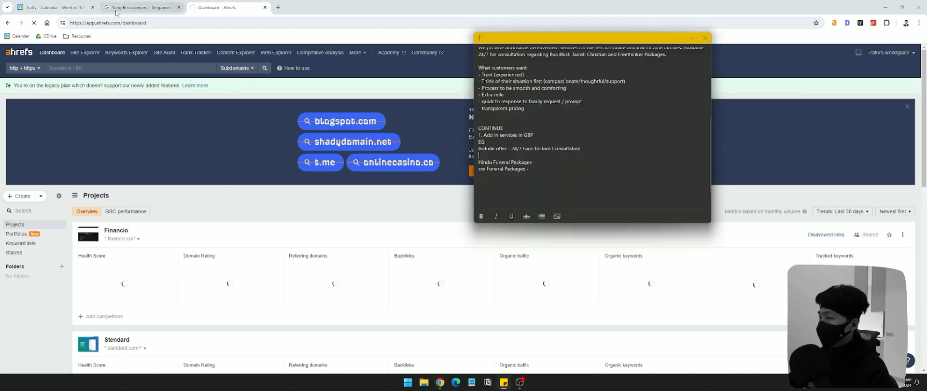
- Delete the 24/7 funeral planner service from the Funeral director category of the Google business profile and reopen the services list
left_click(139, 7)
left_click(563, 176)
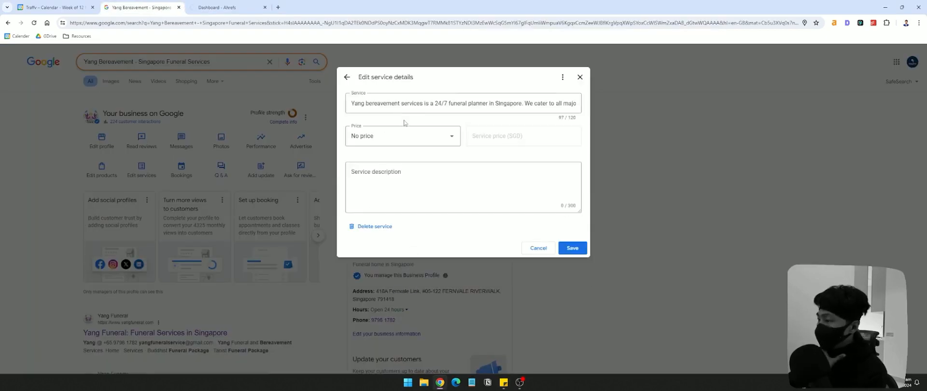
left_click(346, 77)
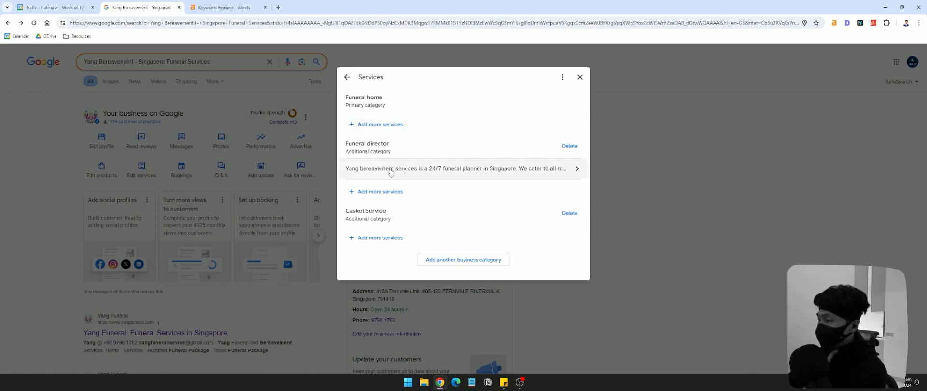
left_click(542, 172)
left_click(367, 226)
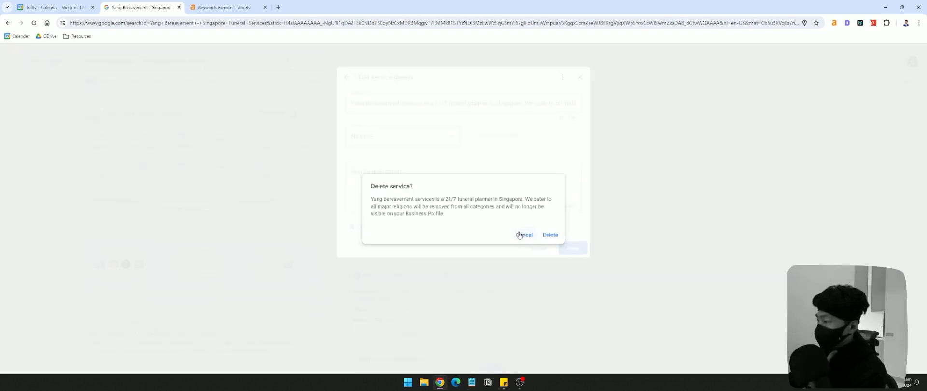
left_click(550, 235)
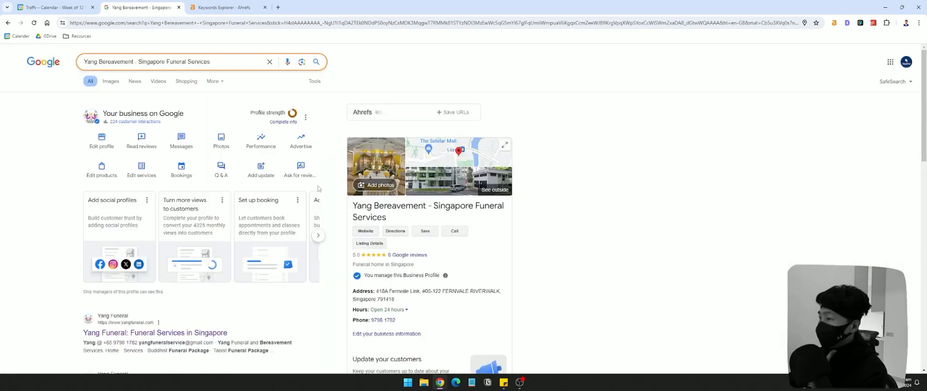
left_click(142, 170)
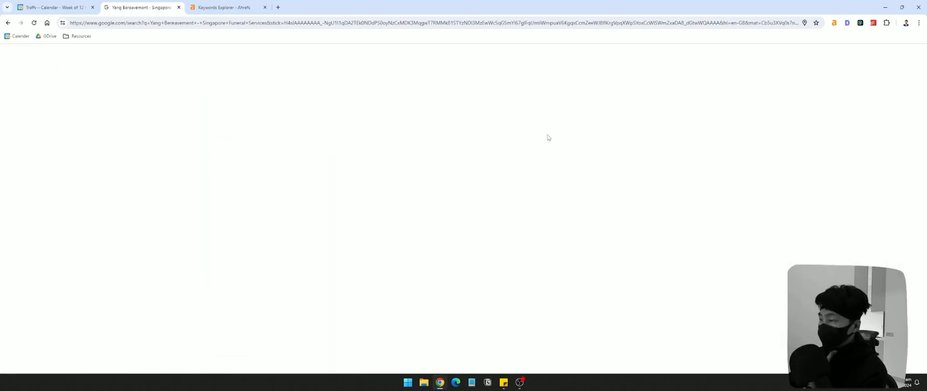
left_click(376, 144)
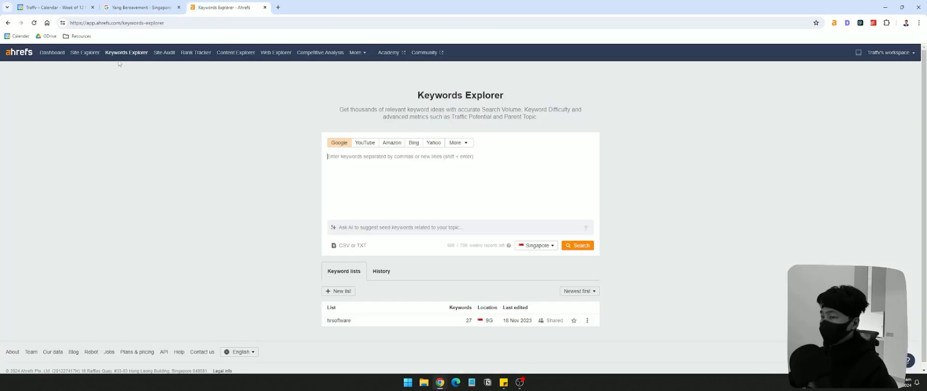
left_click(85, 53)
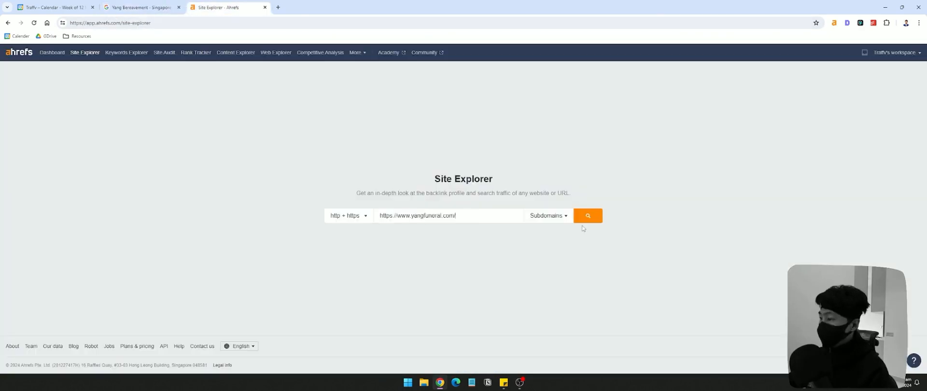
left_click(586, 214)
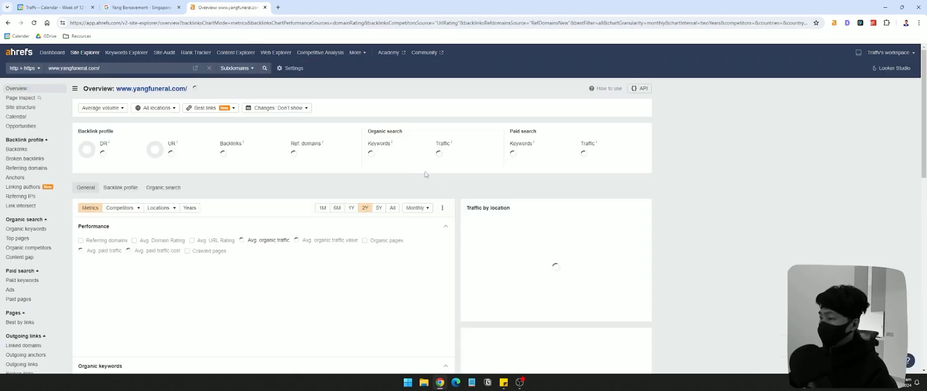
left_click(373, 153)
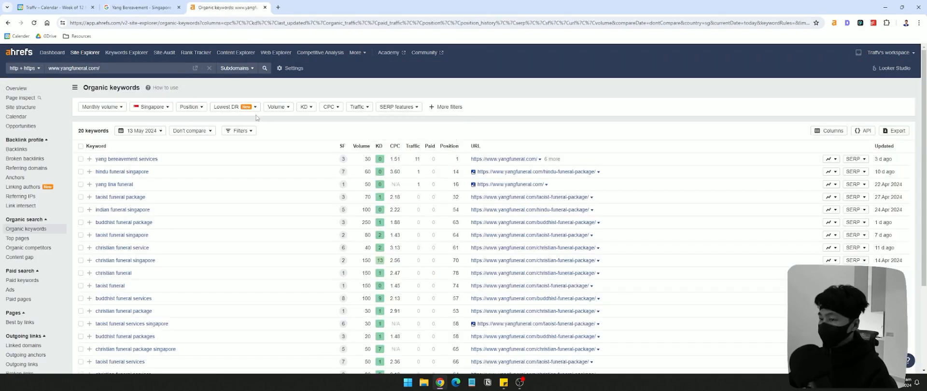
- Copy the keywords "hindu funeral singapore" and "taoist funeral package" from the organic keywords report into the note below the package entries
left_click_drag(95, 171, 299, 180)
key("ctrl+c")
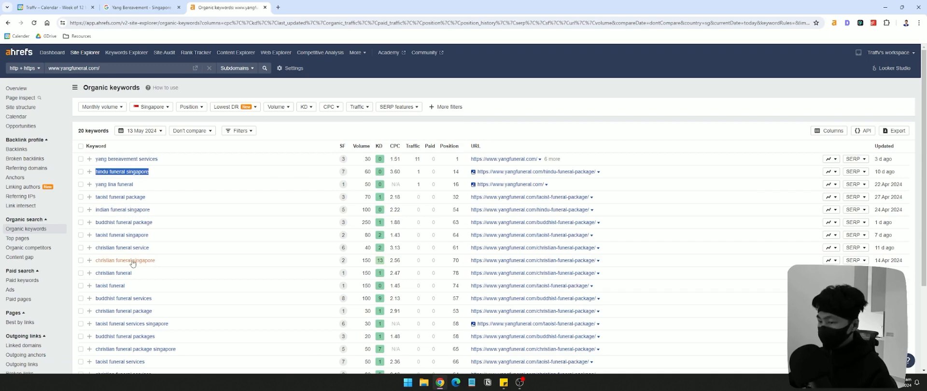
scroll(128, 263, "down", 3)
scroll(123, 213, "up", 3)
left_click(503, 382)
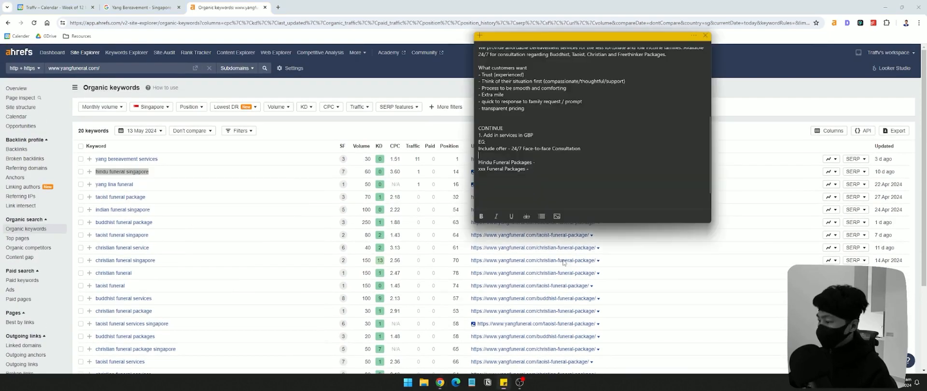
key("ctrl+v")
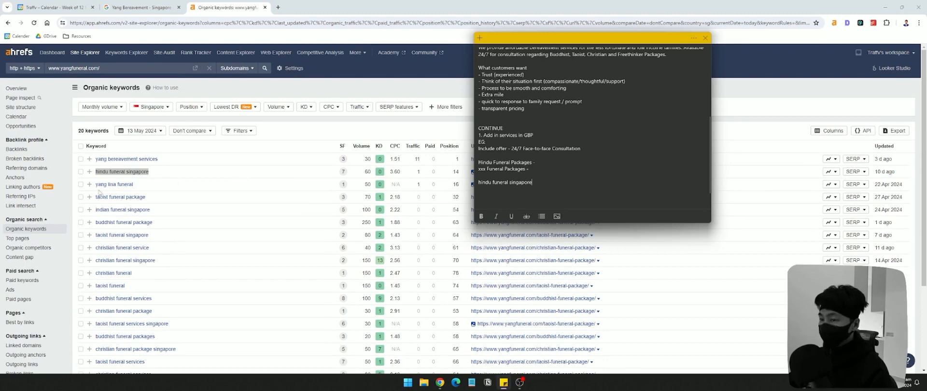
left_click_drag(94, 197, 145, 197)
left_click(542, 218)
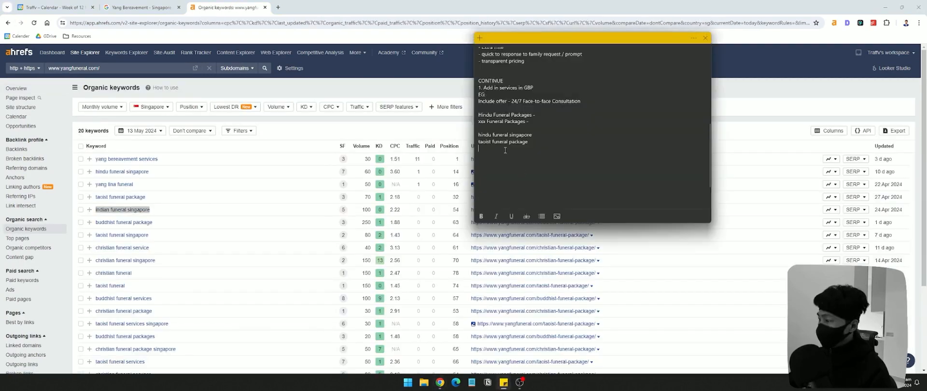
- Copy the keywords "indian funeral singapore", "buddhist funeral package" and "christian funeral service" from the organic keywords report into the note
type("indian funeral singapore")
left_click_drag(95, 222, 152, 222)
left_click(503, 382)
type("buddhist funeral package")
key("Return")
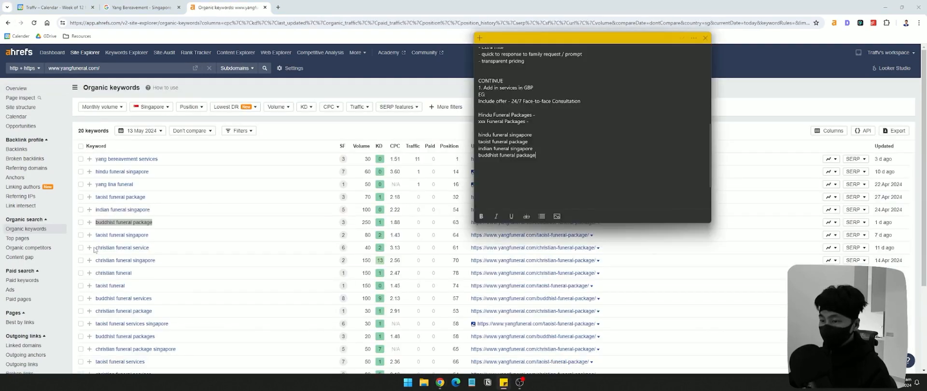
left_click_drag(94, 247, 149, 248)
left_click(503, 383)
type("christian funeral service")
- Review the keywords collected in the note against the rest of the organic keywords report
scroll(116, 290, "down", 2)
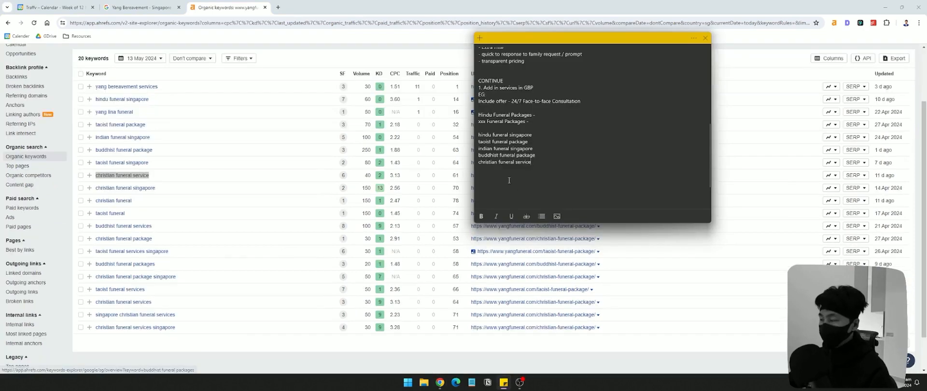
left_click_drag(532, 162, 475, 132)
left_click(534, 137)
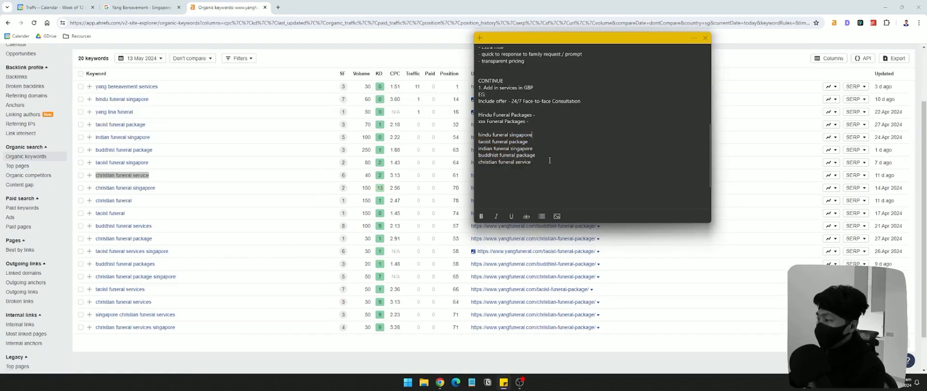
left_click_drag(549, 160, 477, 133)
left_click(528, 140)
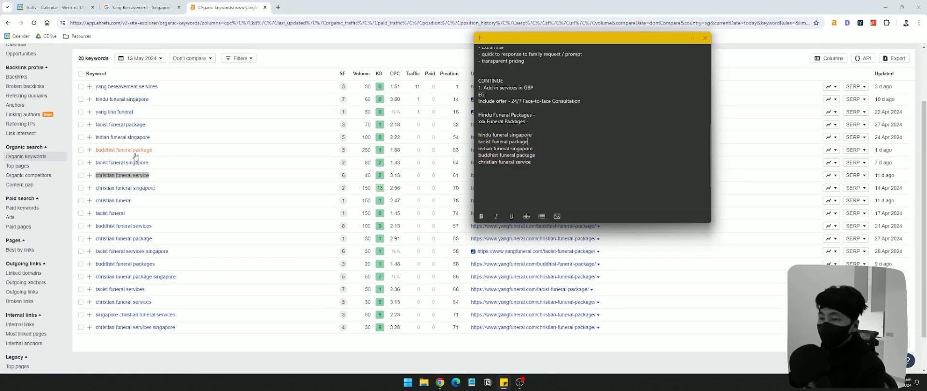
scroll(142, 159, "up", 2)
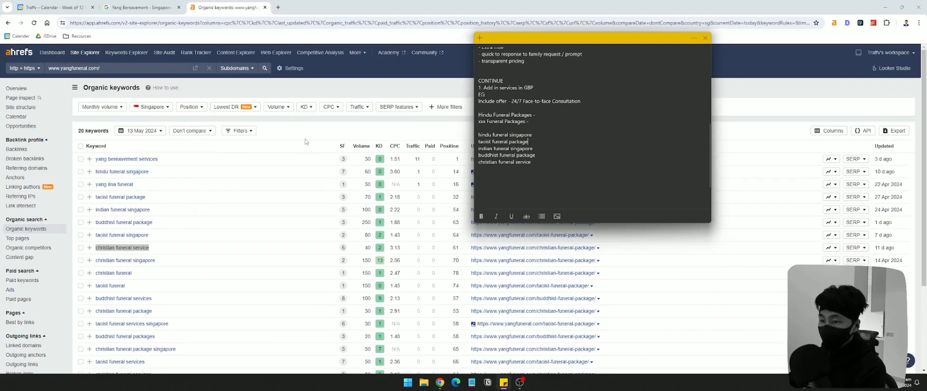
scroll(245, 263, "down", 2)
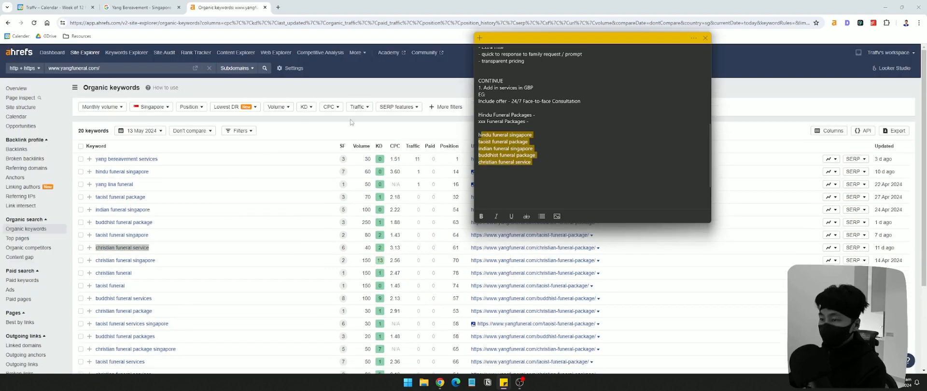
left_click(345, 128)
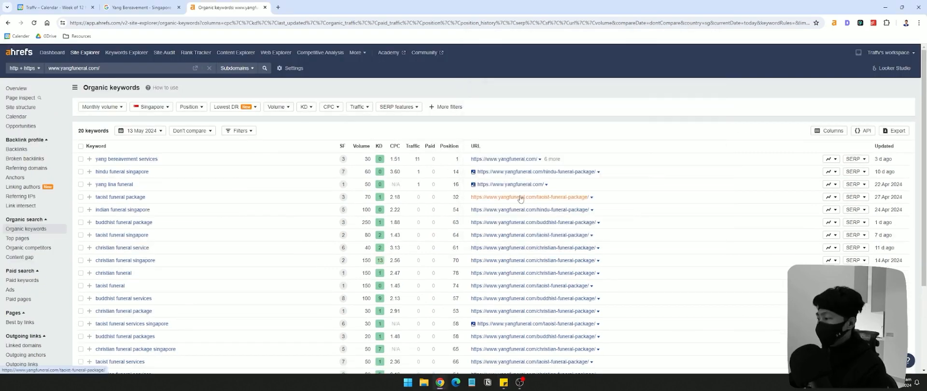
- Look up "soka funeral" in a separate Keywords Explorer tab for Singapore and examine its overview
left_click(127, 52)
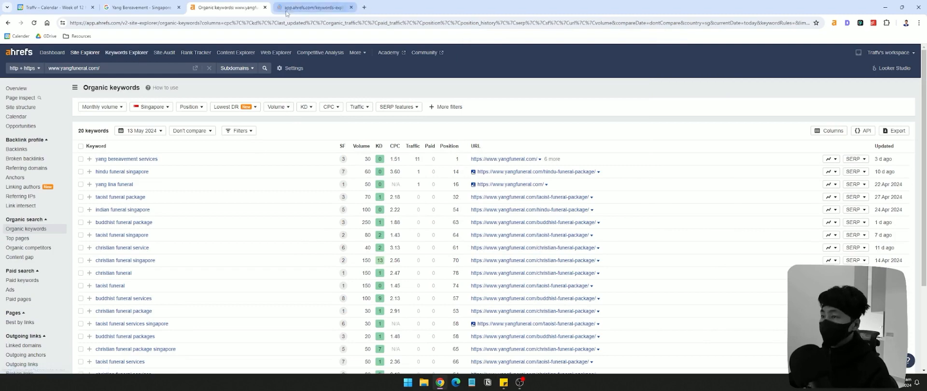
type("soka f")
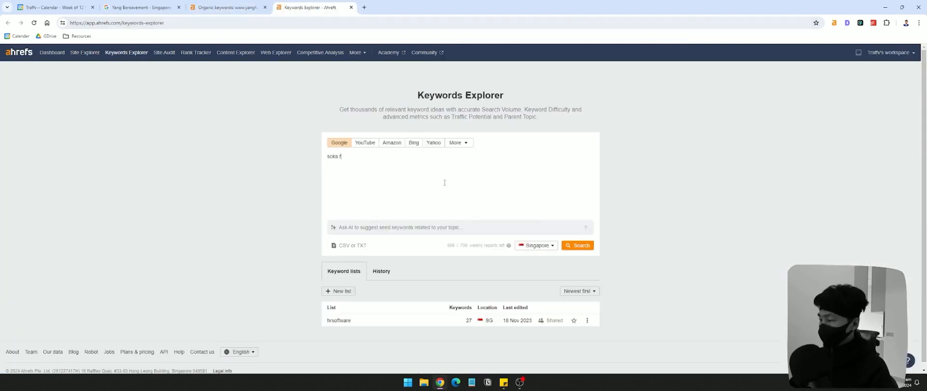
type("uneral")
key("Return")
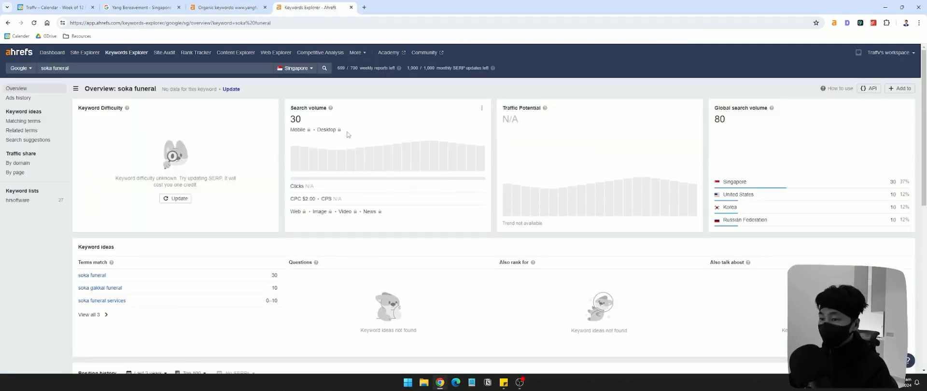
scroll(260, 307, "down", 10)
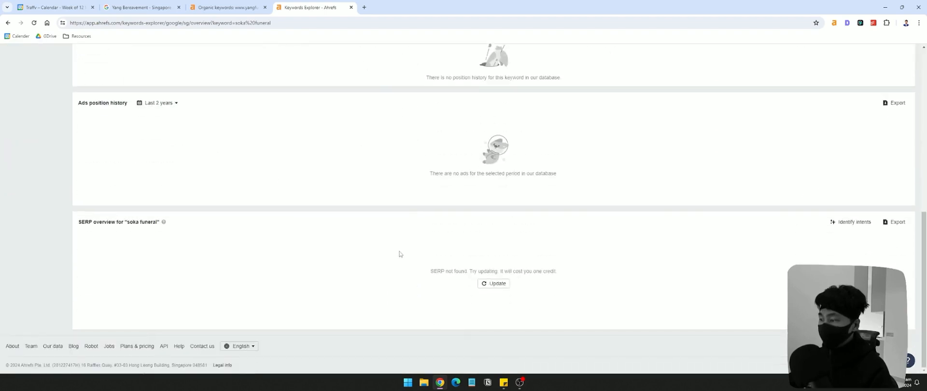
scroll(400, 254, "up", 10)
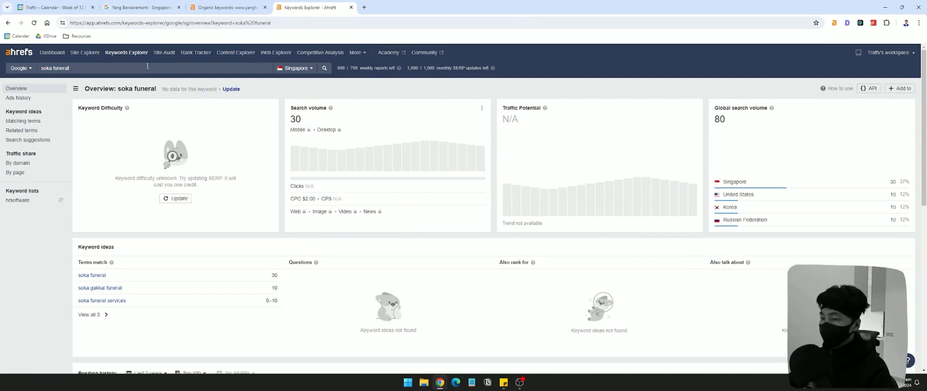
- Open Site Explorer in the second Ahrefs tab, return to the yangfuneral.com report and show its organic competitors
left_click(85, 52)
left_click(239, 8)
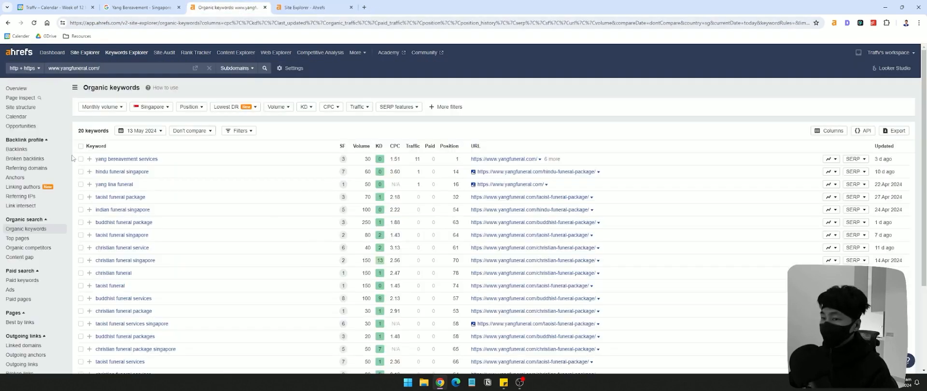
scroll(41, 215, "down", 1)
left_click(41, 213)
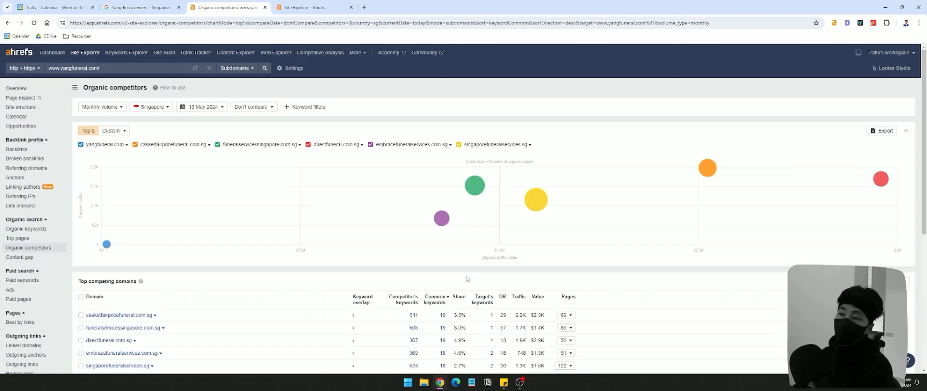
scroll(467, 279, "down", 2)
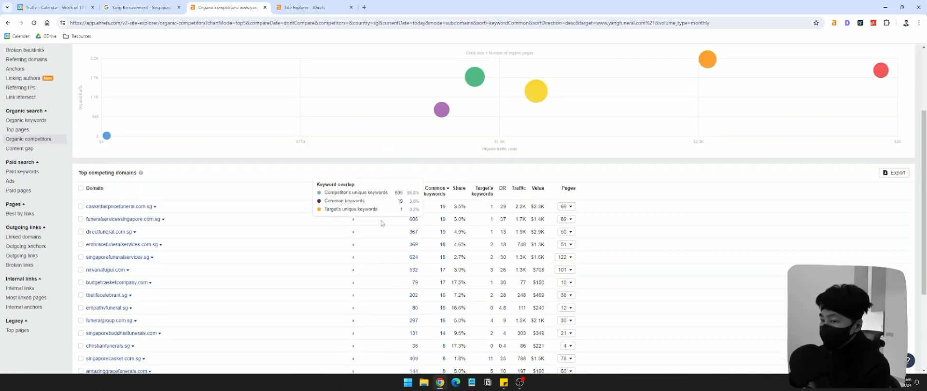
- Open the competitor's keywords for funeralservicessingapore.com.sg and directfuneral.com.sg in new tabs
right_click(414, 223)
left_click(434, 229)
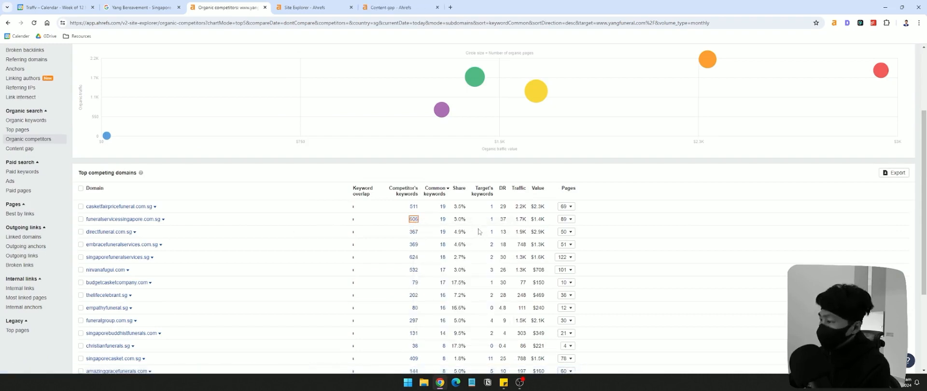
right_click(415, 233)
left_click(435, 240)
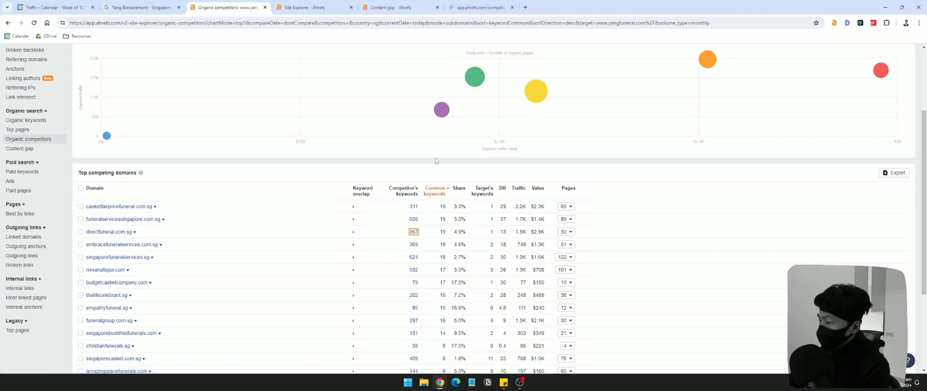
- Examine the content gap keywords of yangfuneral.com against funeralservicessingapore.com.sg and against directfuneral.com.sg
left_click(385, 8)
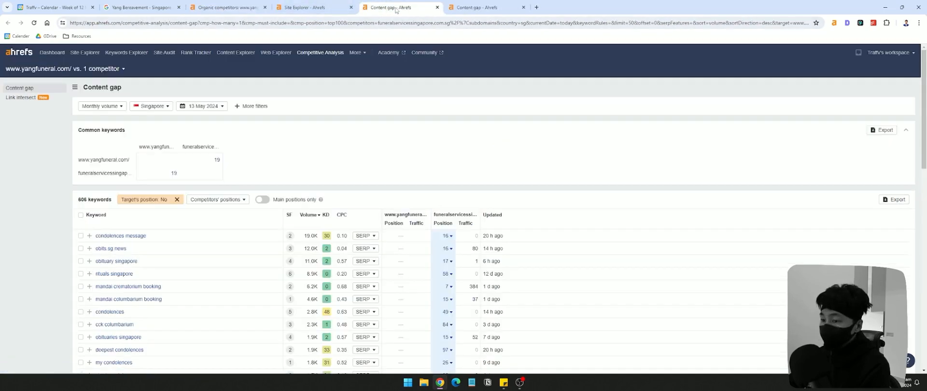
scroll(191, 174, "down", 3)
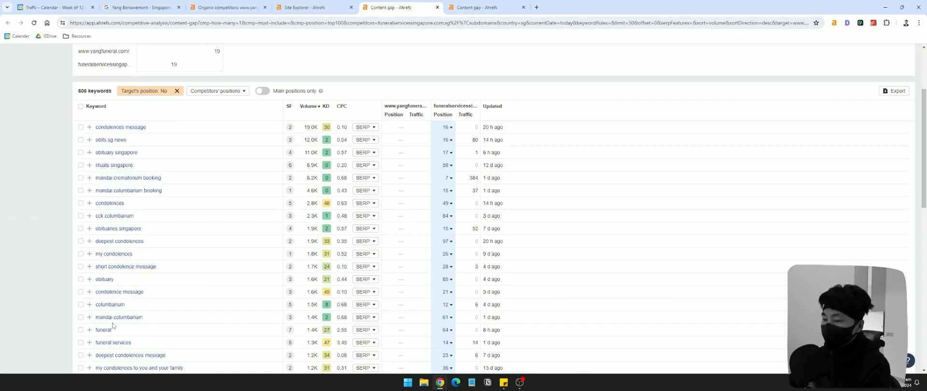
scroll(302, 161, "up", 3)
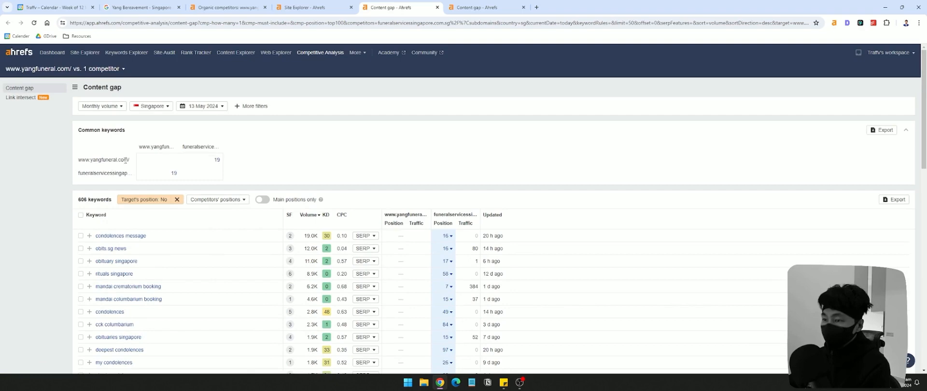
key("ctrl+Tab")
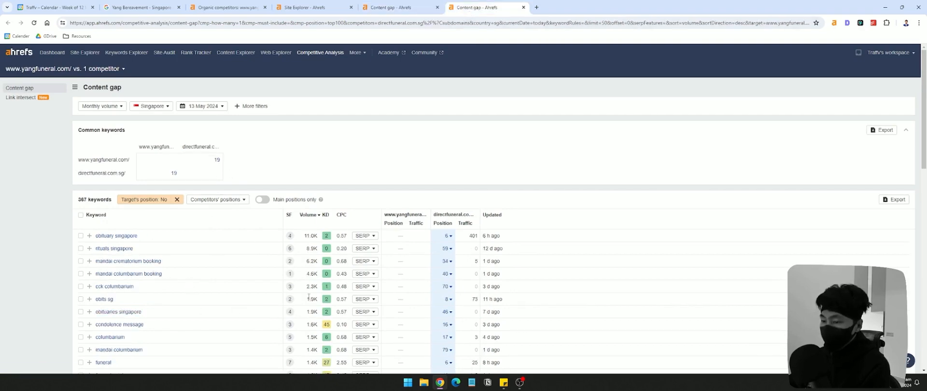
scroll(209, 310, "down", 3)
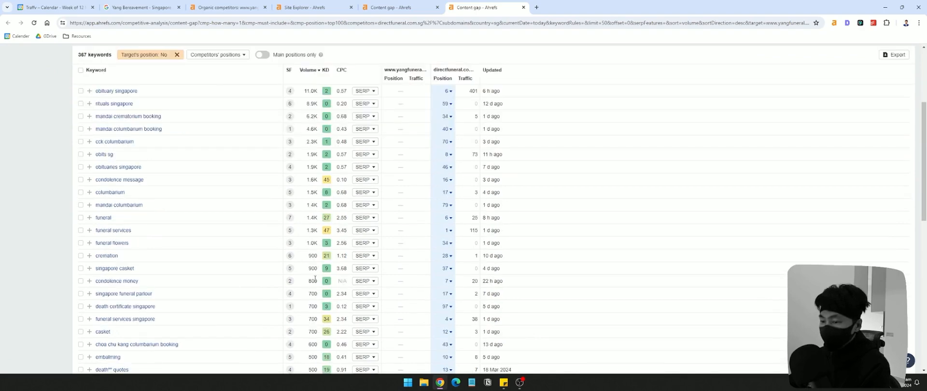
scroll(315, 279, "down", 1)
scroll(327, 270, "up", 2)
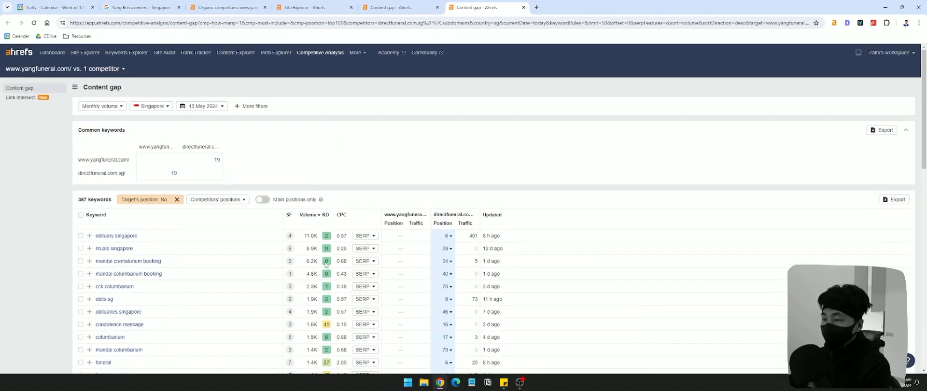
left_click(397, 9)
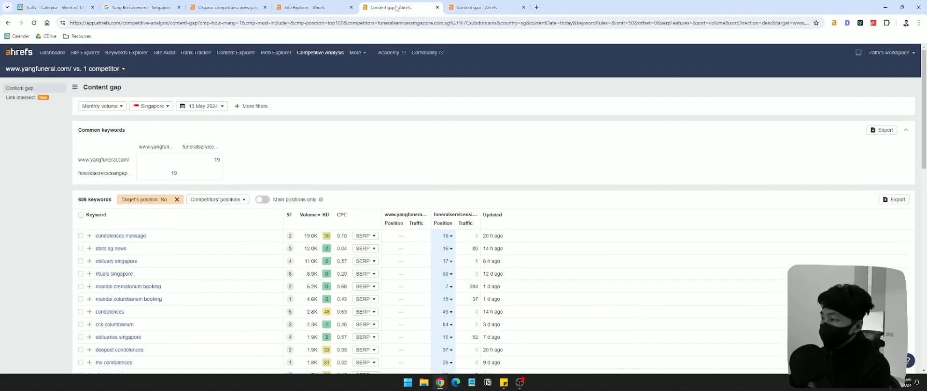
left_click(317, 9)
left_click(391, 8)
left_click(314, 8)
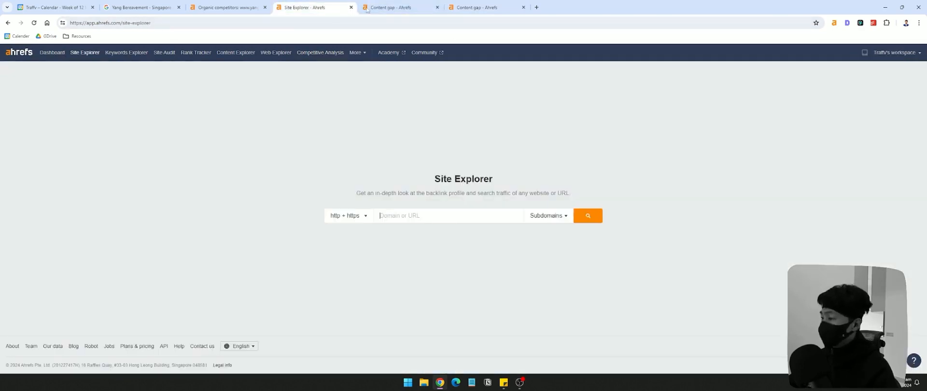
left_click(393, 8)
- Open the organic keywords of the competitor funeralservicessingapore.com.sg in a new tab and close the leftover Site Explorer and content gap tabs
left_click(227, 8)
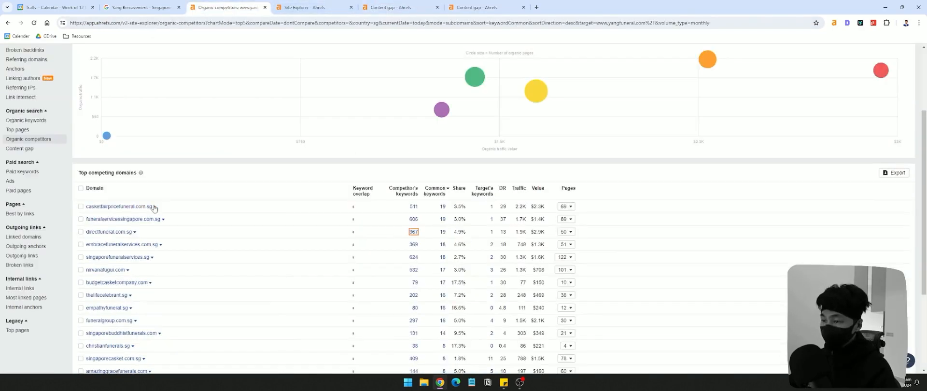
left_click(155, 207)
left_click(293, 181)
left_click(163, 220)
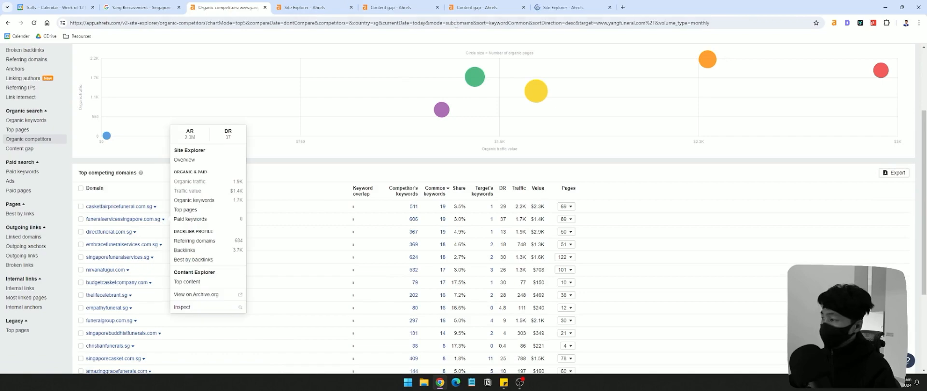
left_click(351, 7)
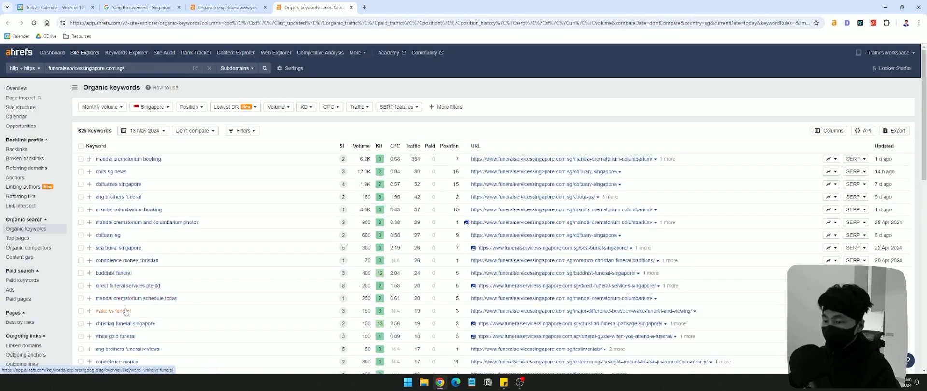
- Filter the competitor's organic keywords to those containing the phrase "funeral" and sort them by volume, highest first
scroll(125, 311, "down", 1)
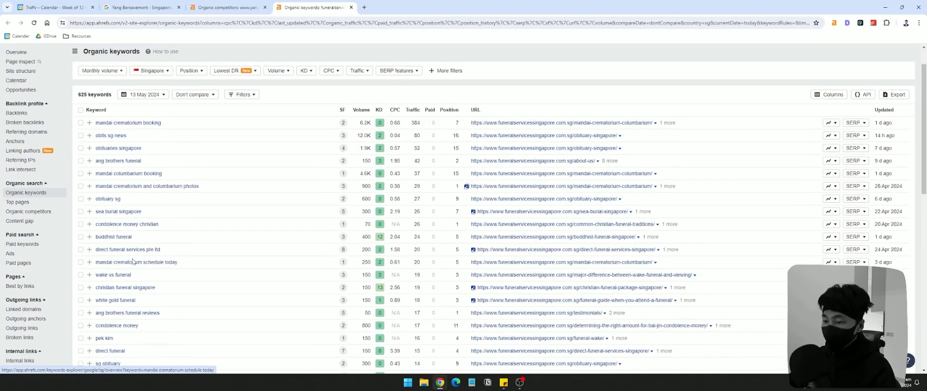
scroll(125, 311, "up", 1)
left_click(398, 107)
left_click(461, 109)
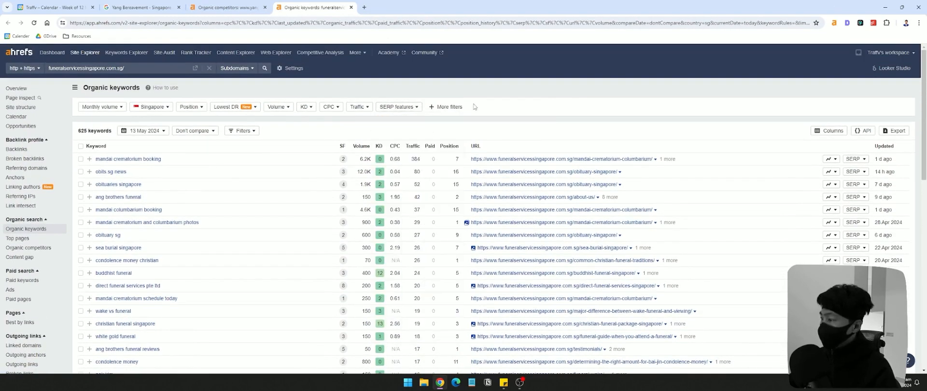
left_click(458, 107)
left_click(441, 119)
left_click(612, 131)
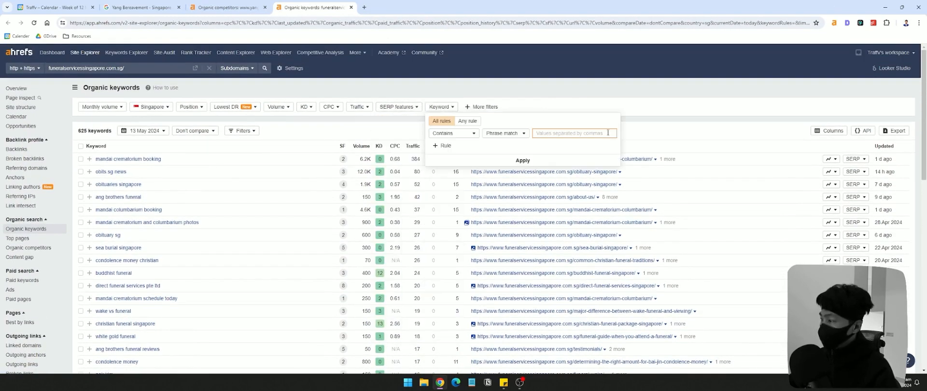
type("funeral")
key("Return")
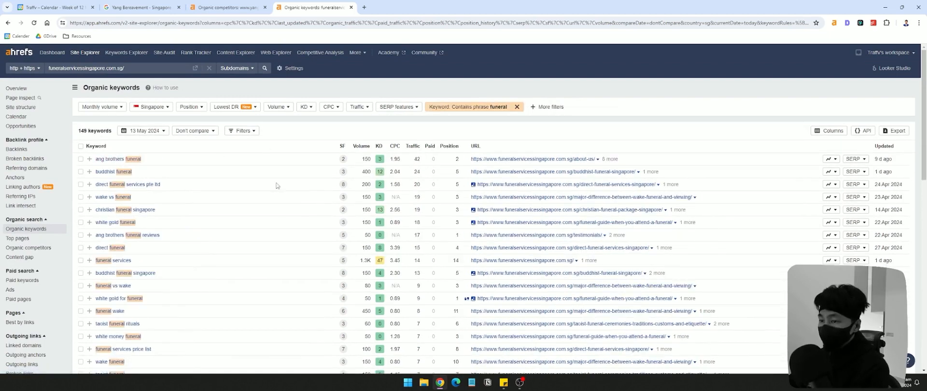
left_click(361, 145)
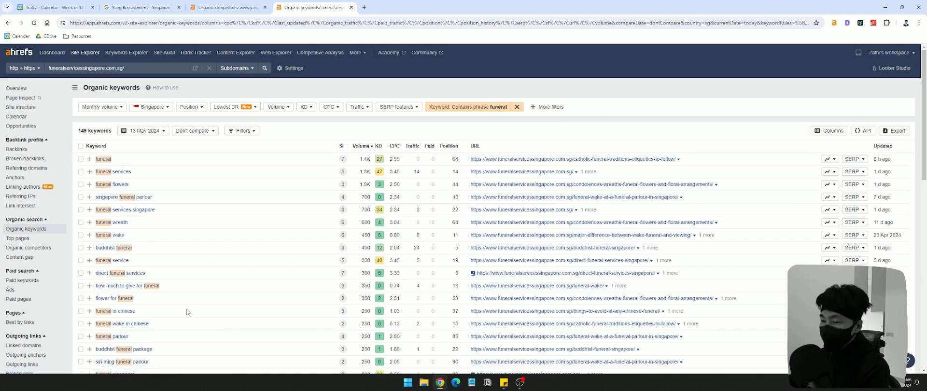
- Compare the religion-based keywords in the note with the competitor's organic keywords, including "buddhist funeral package"
left_click(504, 382)
left_click(519, 164)
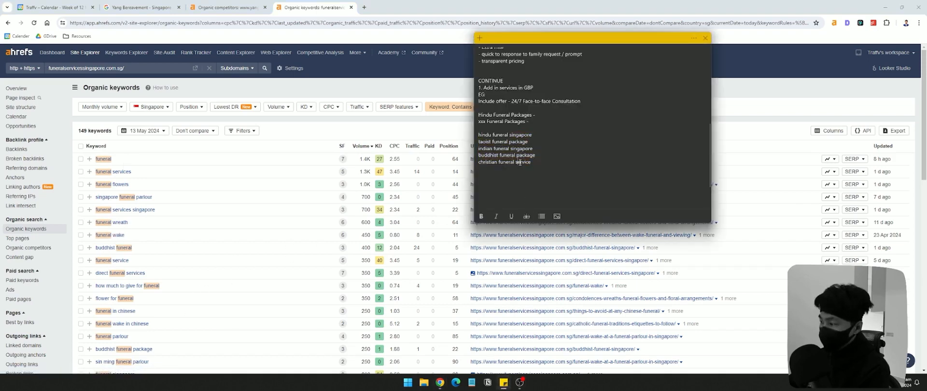
left_click_drag(537, 160, 465, 148)
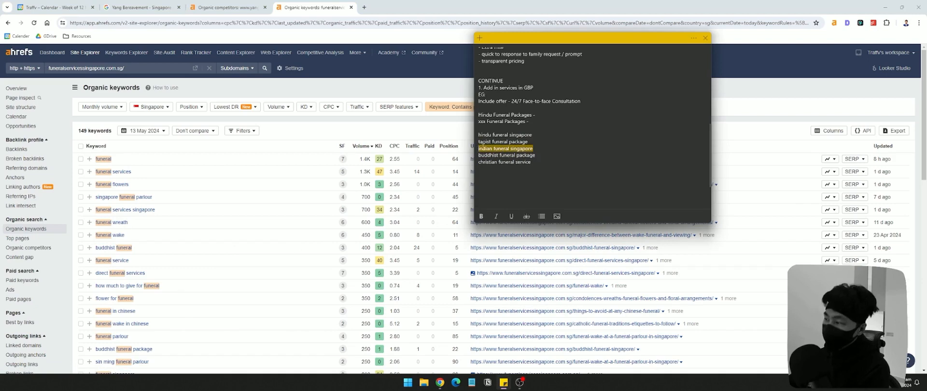
left_click_drag(533, 142, 451, 141)
left_click(212, 195)
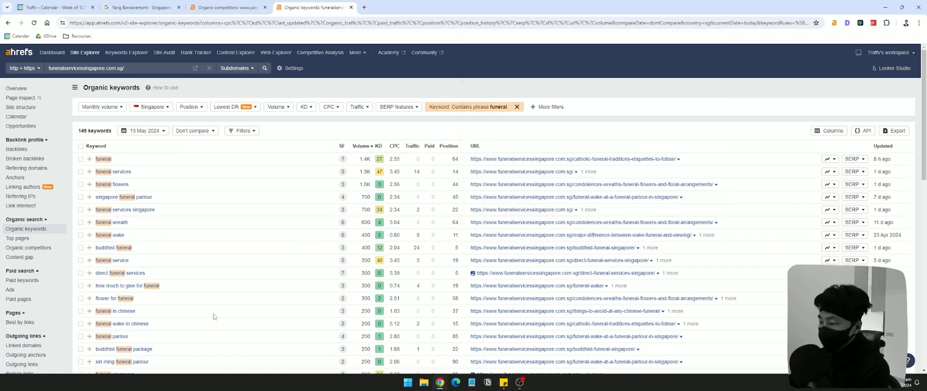
scroll(201, 323, "down", 2)
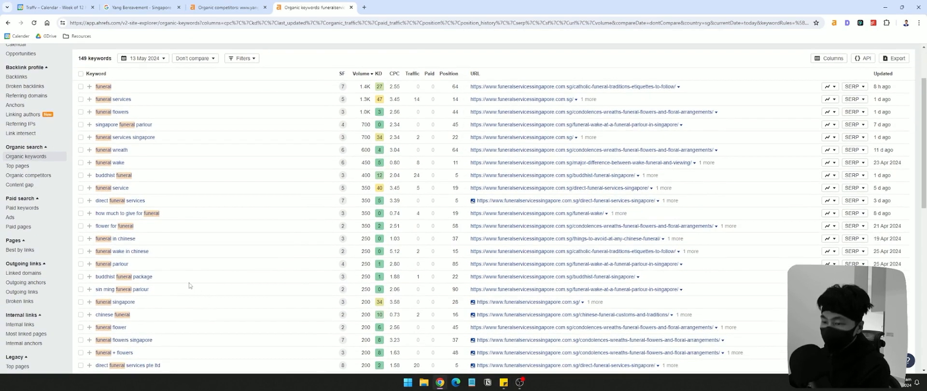
left_click_drag(163, 276, 116, 277)
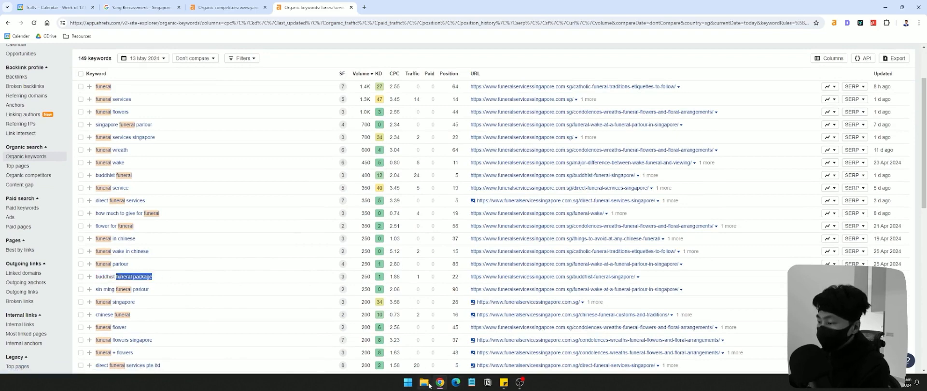
- Add the line "xxx service/packages" to the note, spaced below the "christian funeral service" keyword
left_click(502, 382)
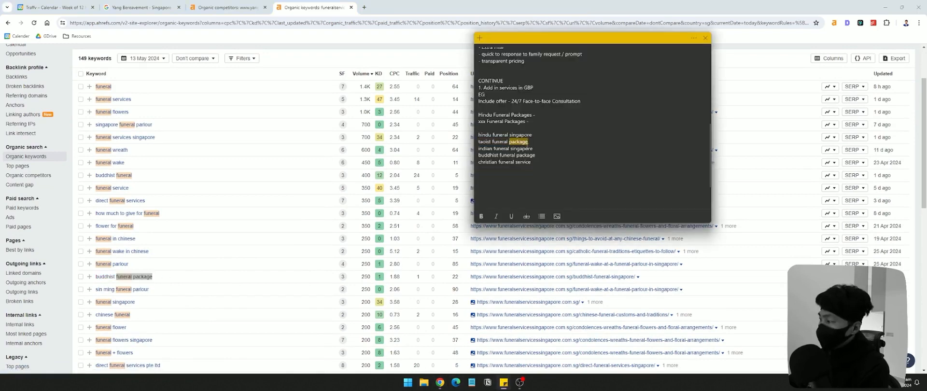
left_click(527, 164)
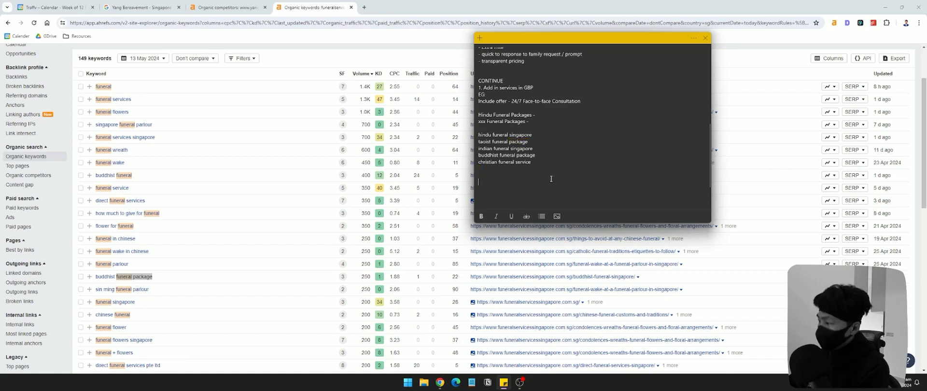
type("servic")
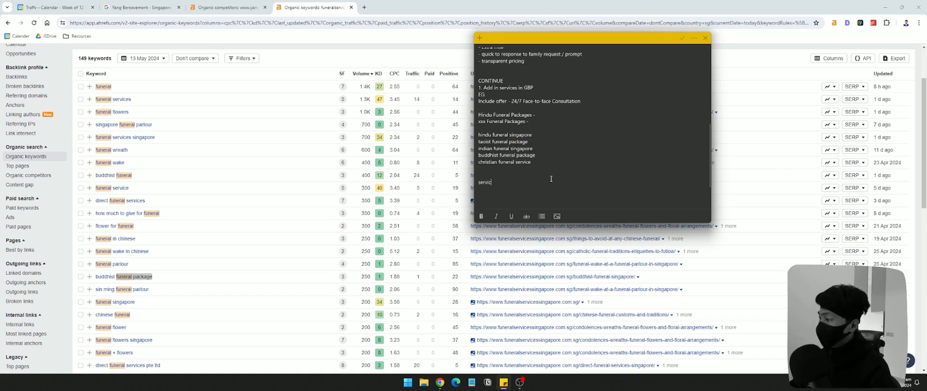
key("BackSpace")
key("BackSpace")
key("BackSpace")
key("BackSpace")
key("BackSpace")
key("BackSpace")
type("xxx service")
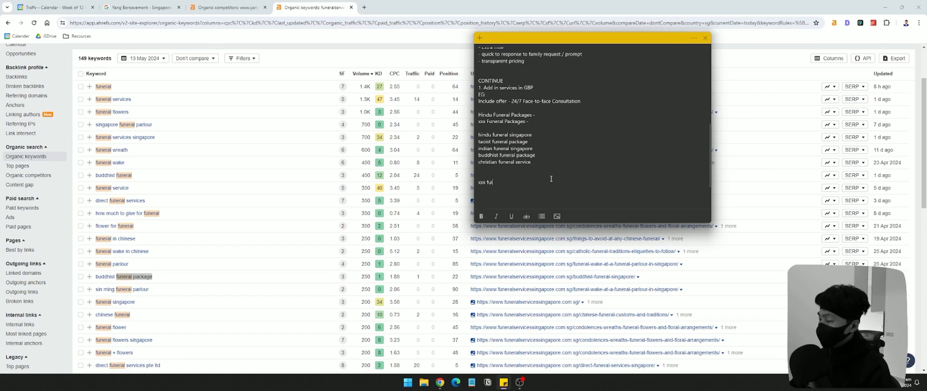
type("/packages")
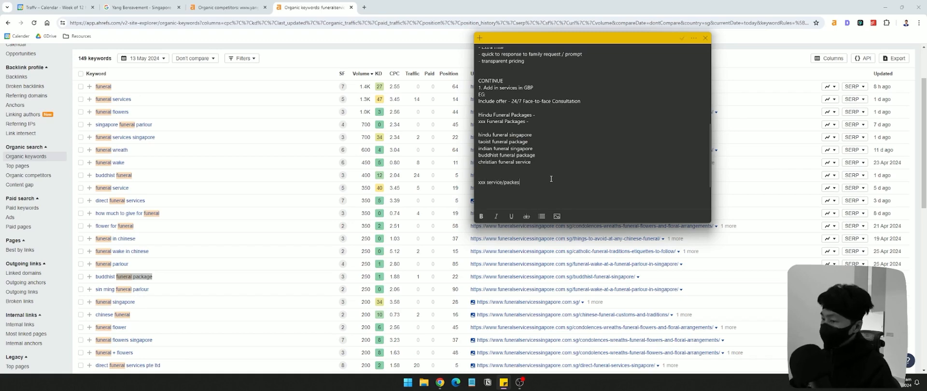
key("BackSpace")
key("BackSpace")
type("ages")
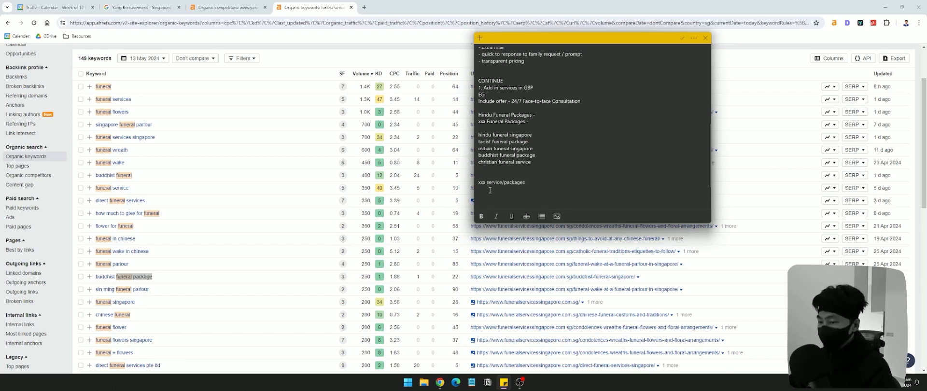
- Copy the keyword "chinese funeral singapore" from the competitor's organic keywords and return to the note
scroll(371, 341, "down", 2)
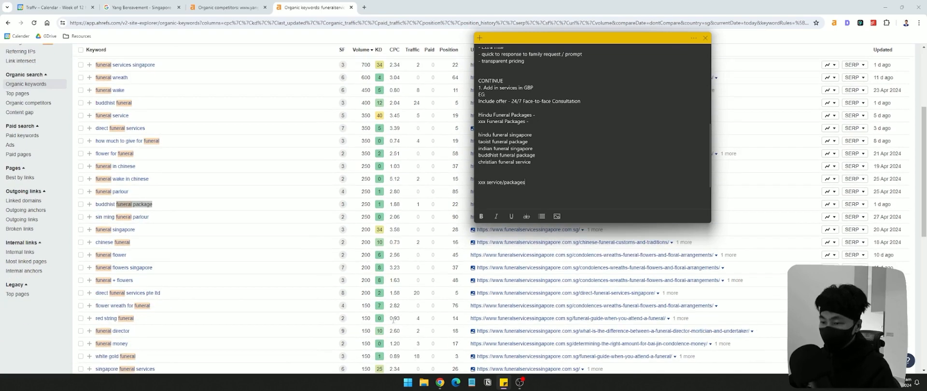
scroll(245, 311, "down", 5)
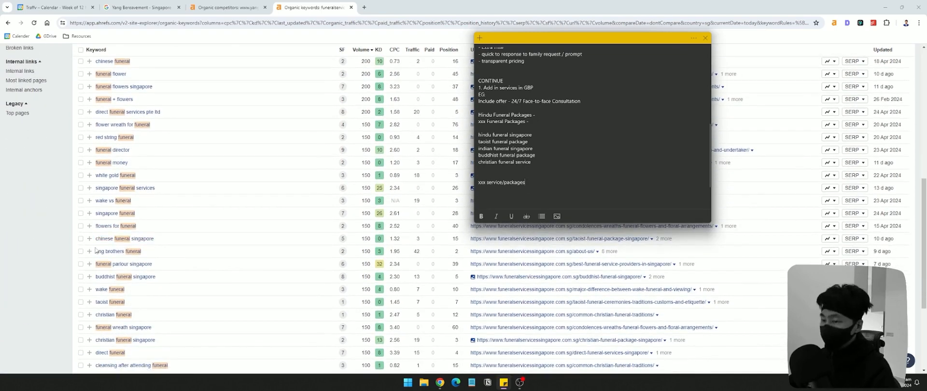
left_click_drag(95, 238, 159, 238)
key("ctrl+c")
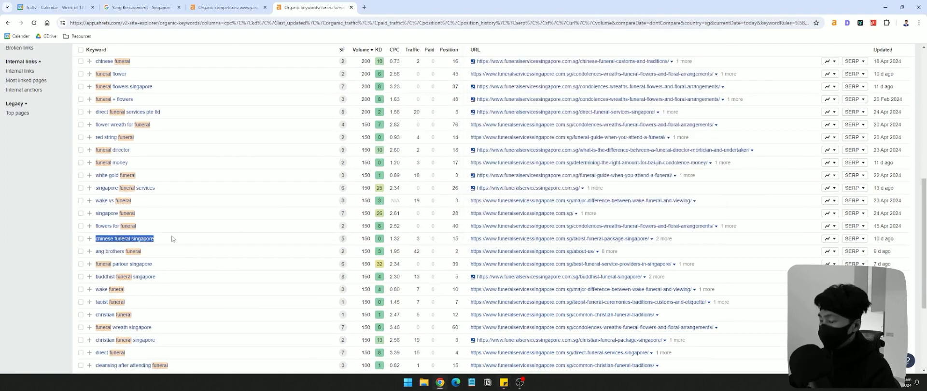
key("alt+Tab")
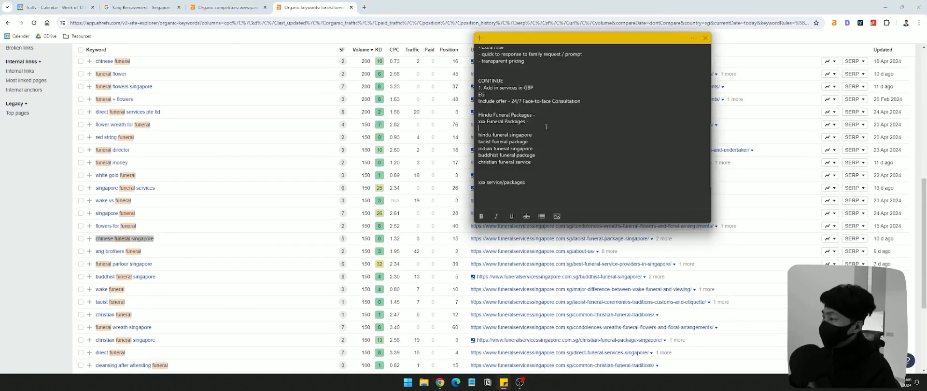
- Insert blank lines above the note's keyword list and give the list the heading "RELIGION"
key("Return")
key("Return")
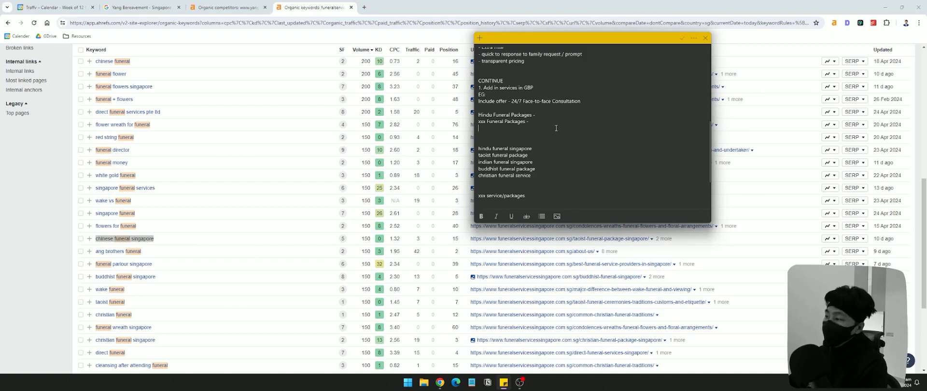
left_click(556, 128)
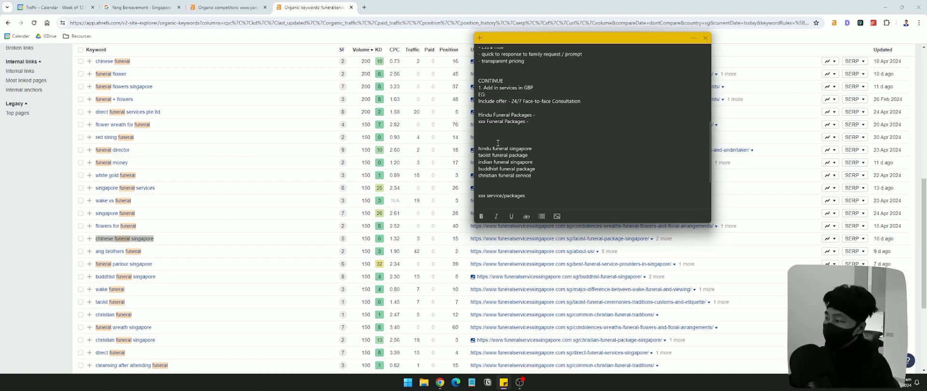
type("RELIGION")
- Put the competitor's keyword "chinese funeral singapore" into the note on its own line below the RELIGION list
left_click(543, 185)
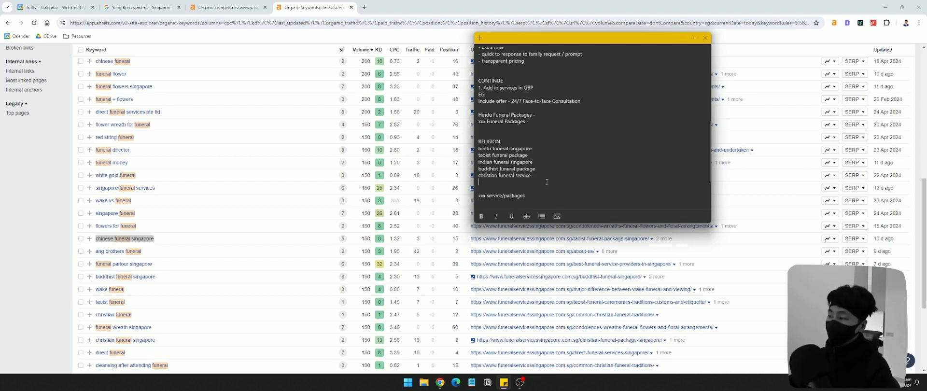
left_click(541, 181)
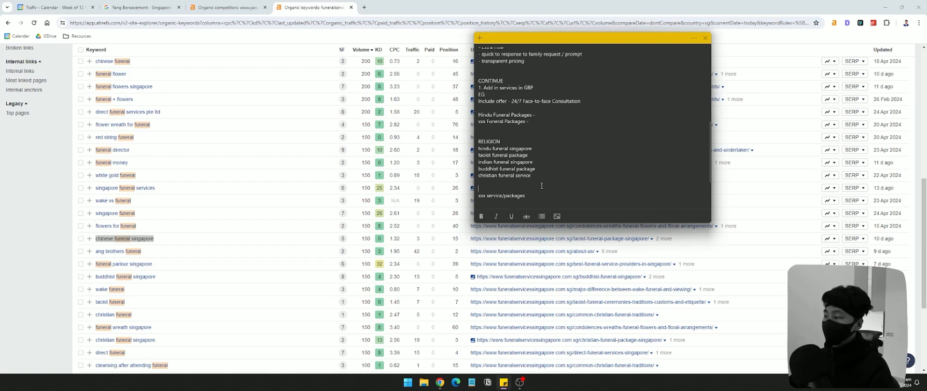
left_click(545, 177)
left_click(543, 188)
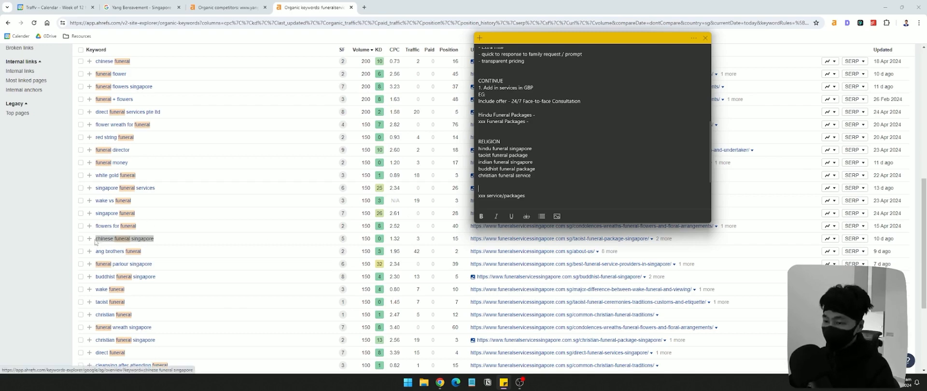
left_click_drag(97, 241, 186, 241)
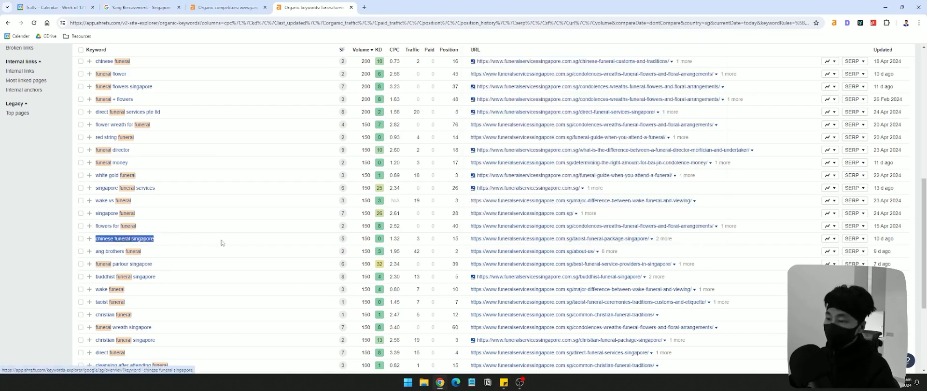
left_click(504, 382)
key("ctrl+v")
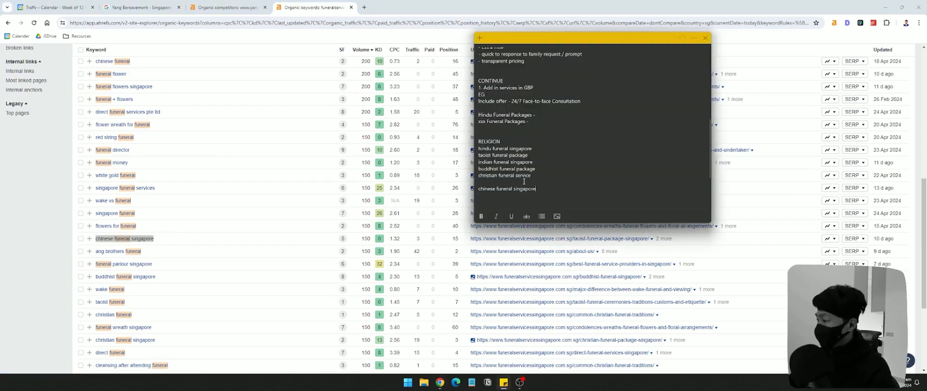
- Add the heading "RACE" above "chinese funeral singapore" and list "malay" and "indian" below it
key("Return")
type("RACE")
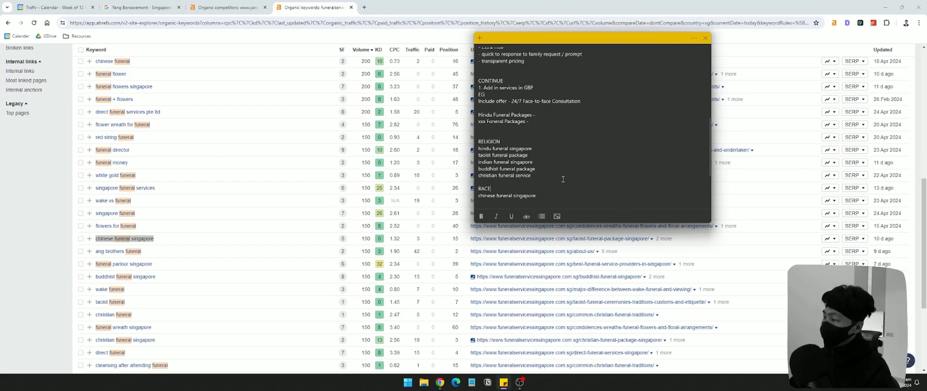
type("malaysia")
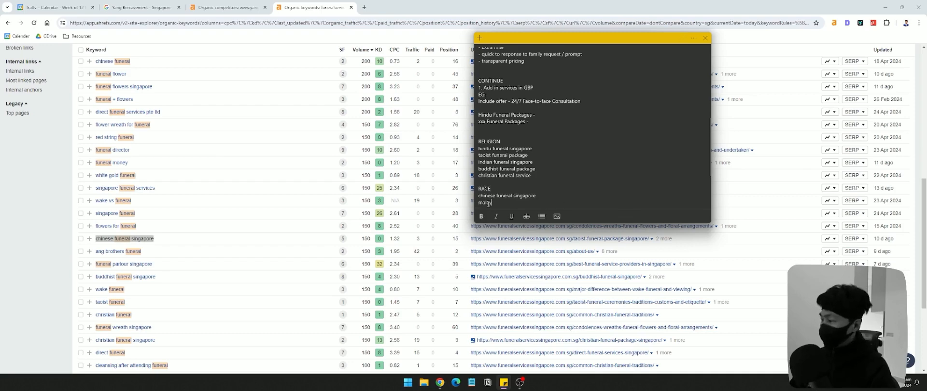
key("BackSpace")
key("BackSpace")
key("BackSpace")
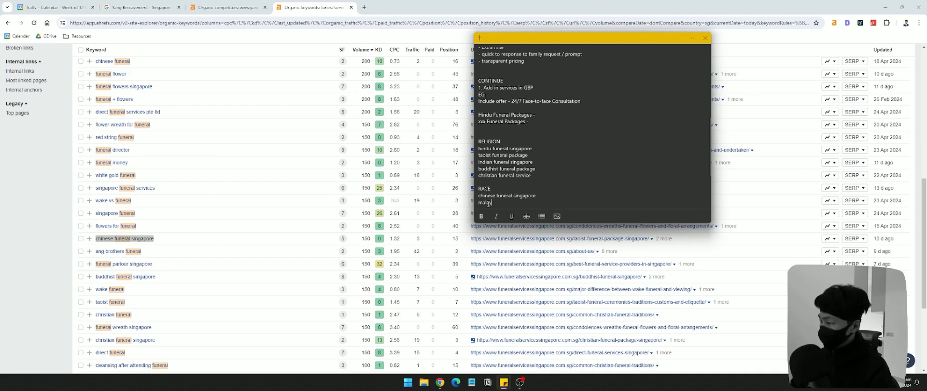
key("Return")
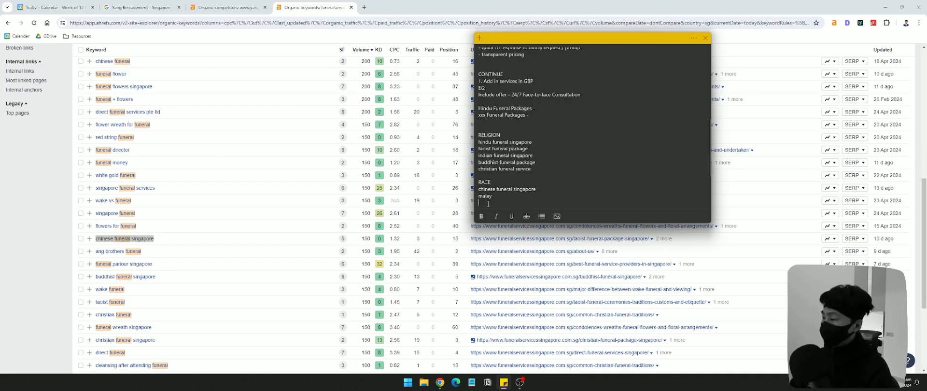
type("indian")
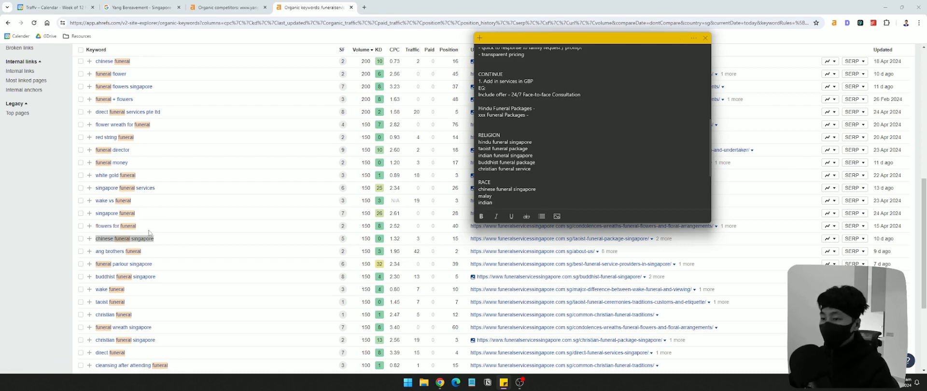
- Insert two blank lines below "indian" in the note's RACE list
left_click(504, 197)
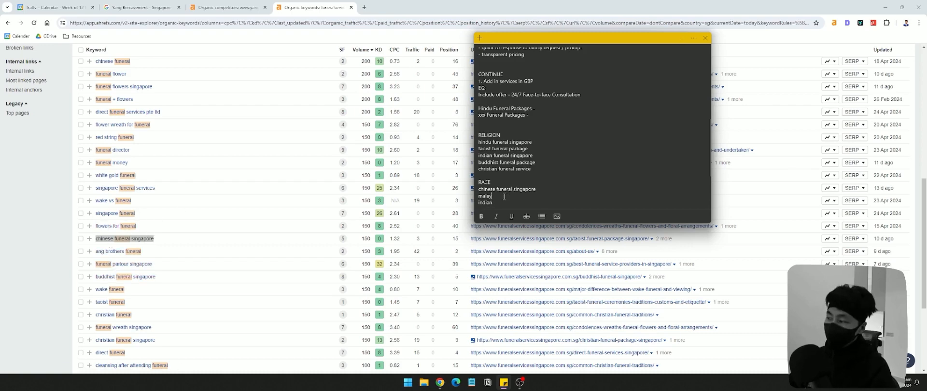
key("Up")
key("Up")
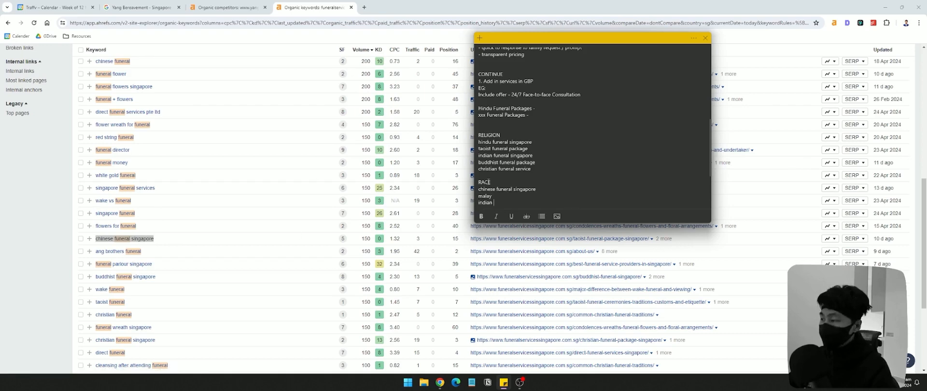
key("shift+Home")
scroll(517, 145, "down", 2)
left_click(516, 155)
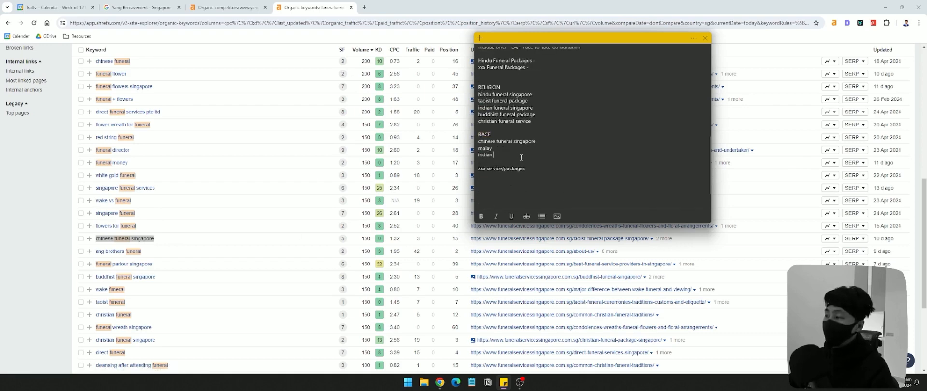
key("Return")
key("Return")
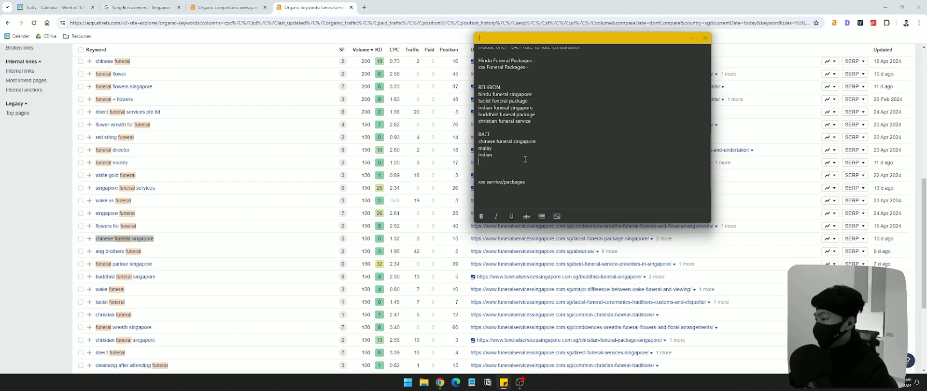
- Scan further down the competitor's funeral keywords, compare them with the RACE list, and return to the empty line below it
scroll(246, 226, "down", 1)
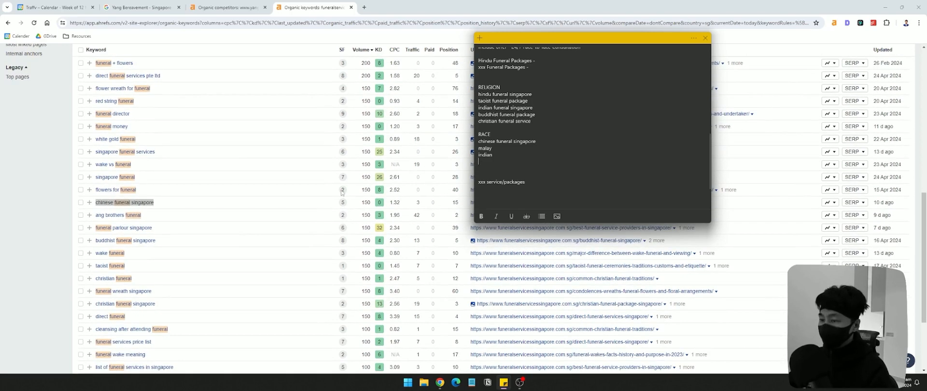
left_click_drag(536, 141, 477, 141)
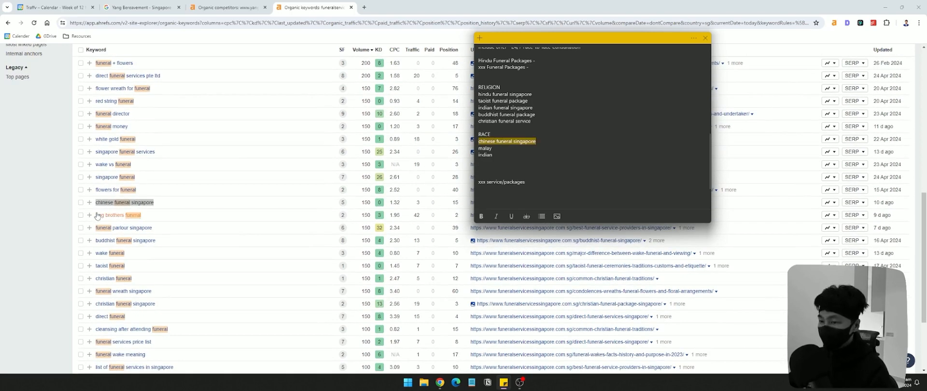
scroll(95, 243, "down", 1)
left_click(495, 167)
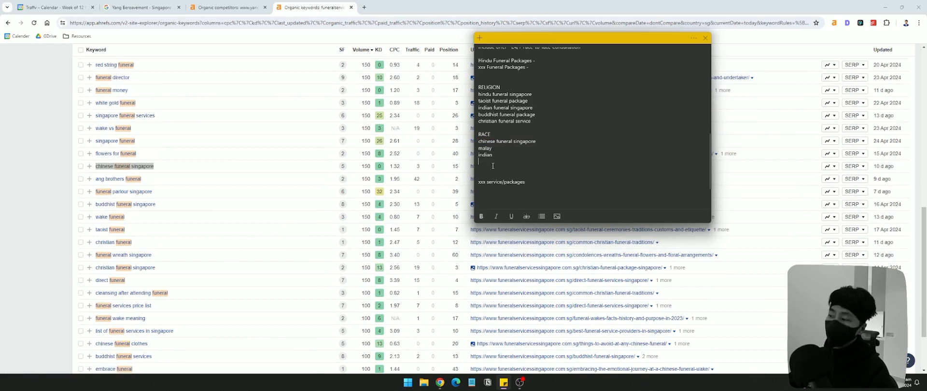
left_click(497, 161)
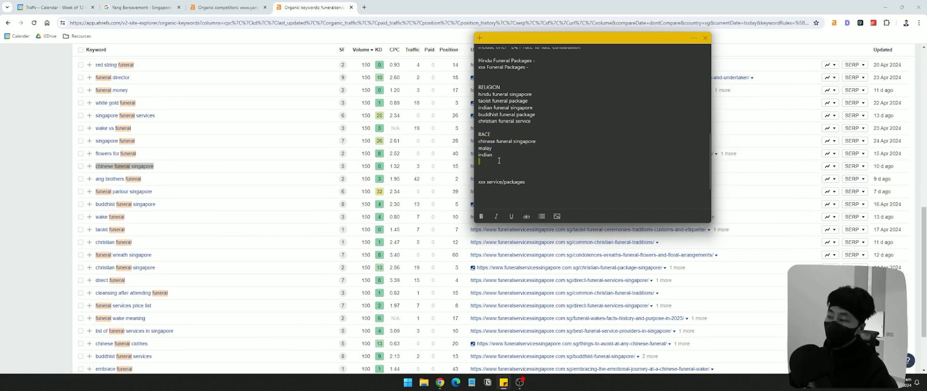
double_click(496, 167)
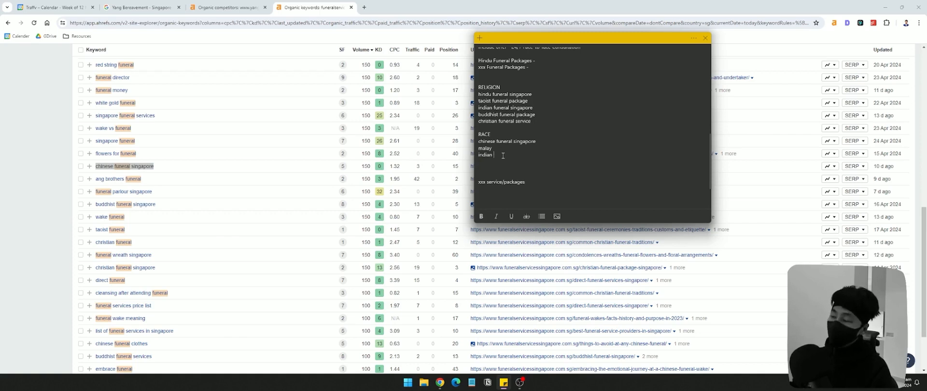
left_click(547, 148)
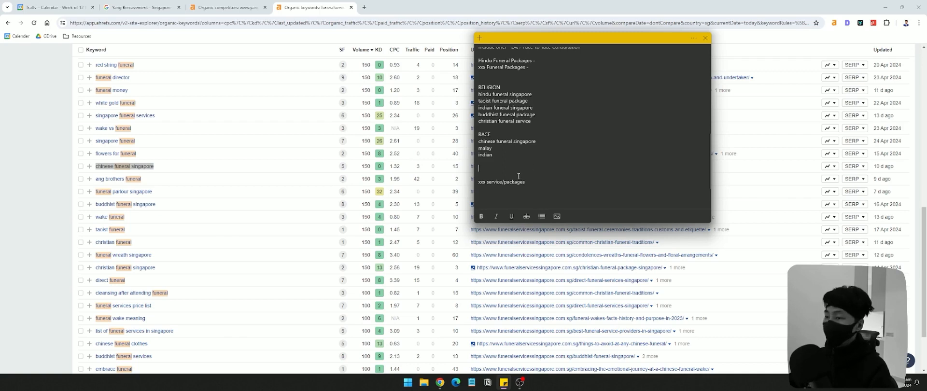
left_click_drag(554, 143, 475, 141)
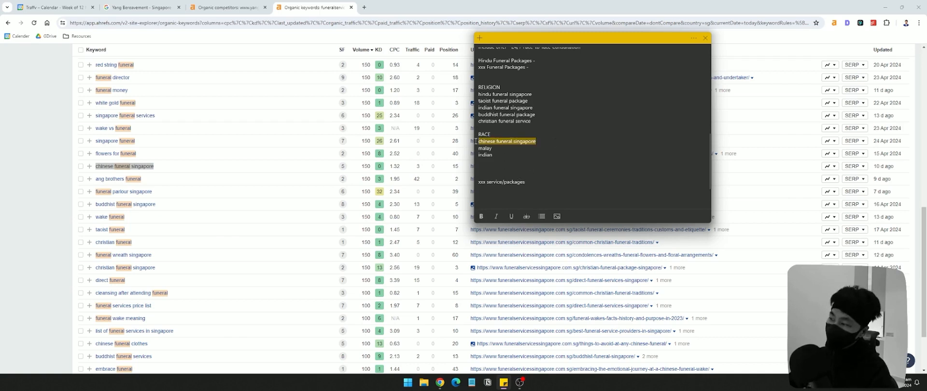
left_click(516, 149)
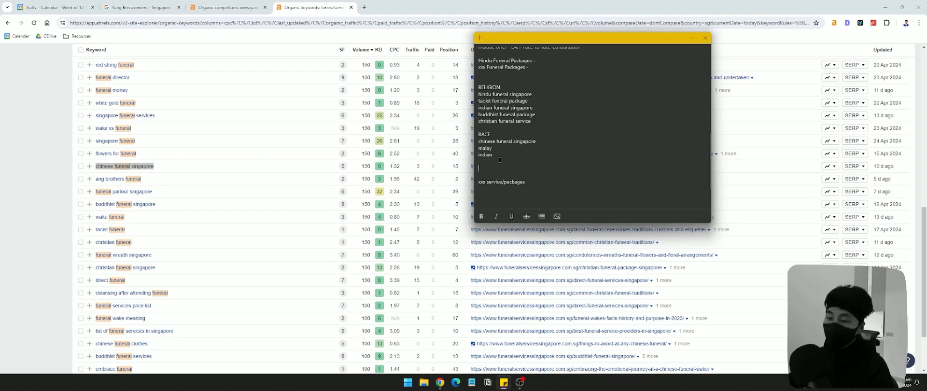
- Examine the SERP overview for the competitor's keyword "chinese funeral clothes"
scroll(111, 231, "down", 2)
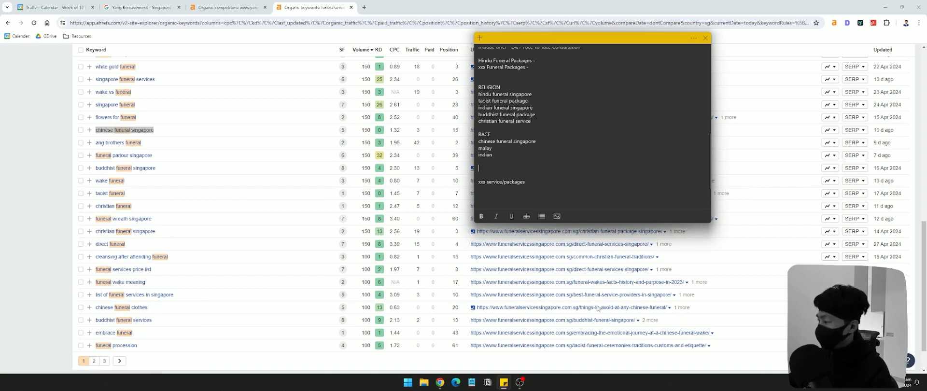
left_click(698, 312)
left_click_drag(157, 310, 749, 310)
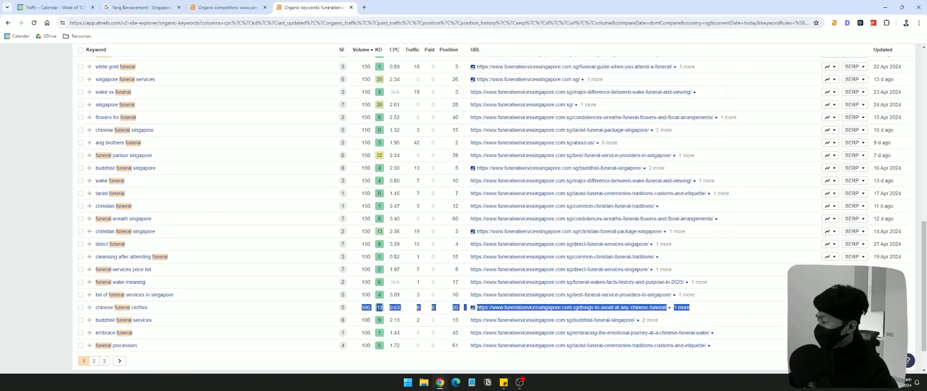
left_click(853, 308)
scroll(148, 313, "down", 3)
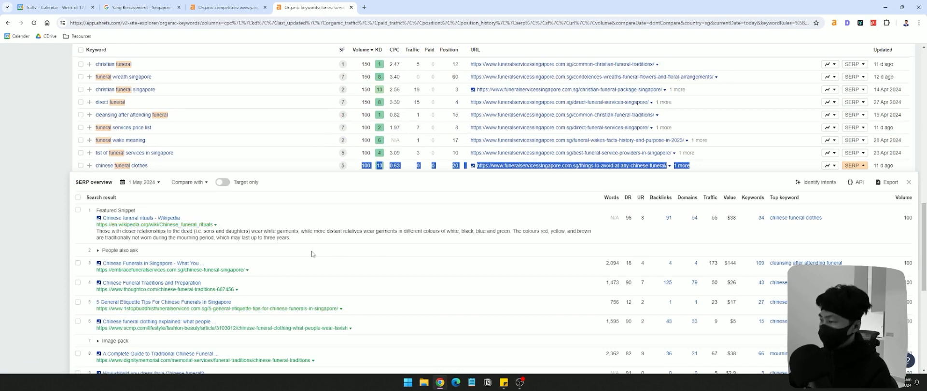
key("Escape")
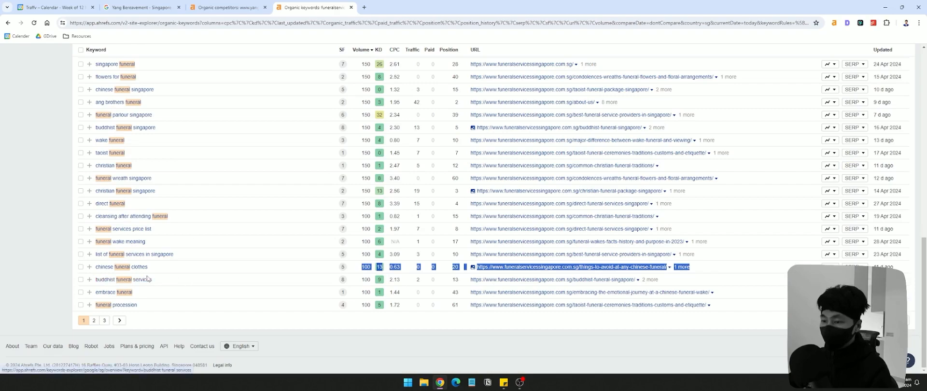
- Replace "indian" in the note's RACE list with "indian funeral singapore" from the keywords' second page, and change "malay" to "malay funeral"
left_click(94, 320)
scroll(236, 293, "up", 2)
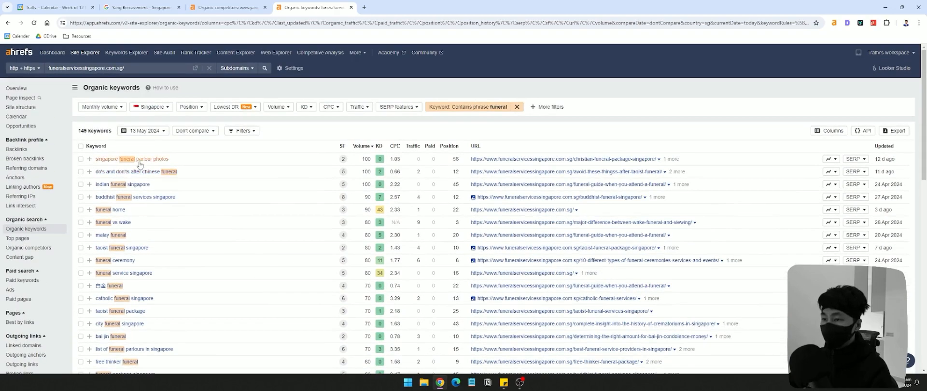
left_click_drag(95, 183, 150, 184)
key("ctrl+c")
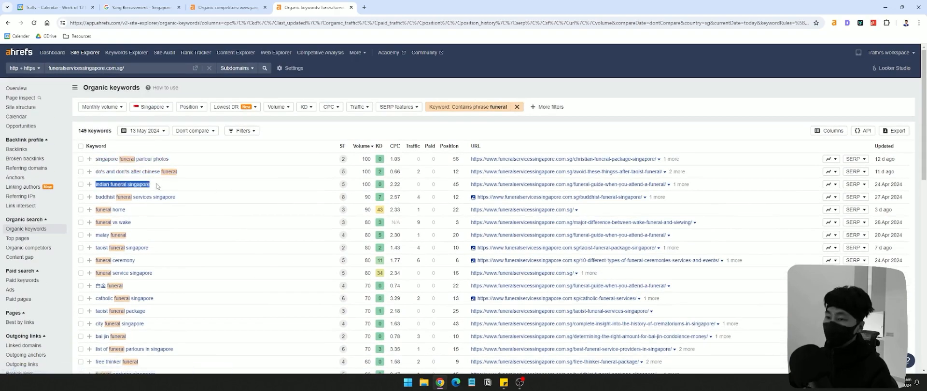
left_click(503, 382)
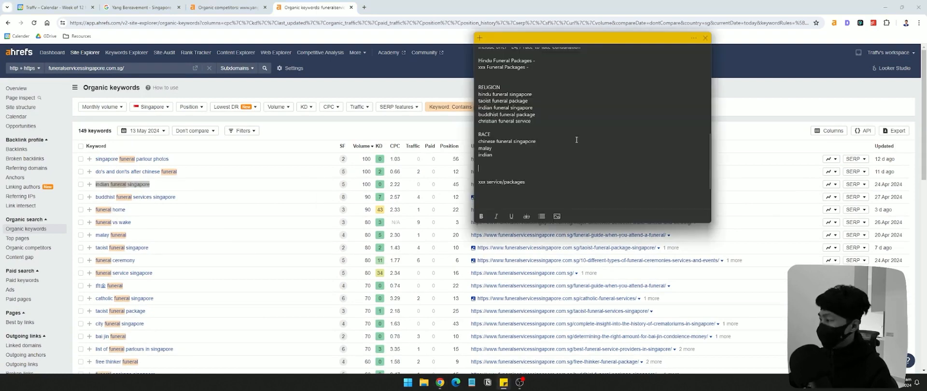
left_click_drag(493, 155, 474, 154)
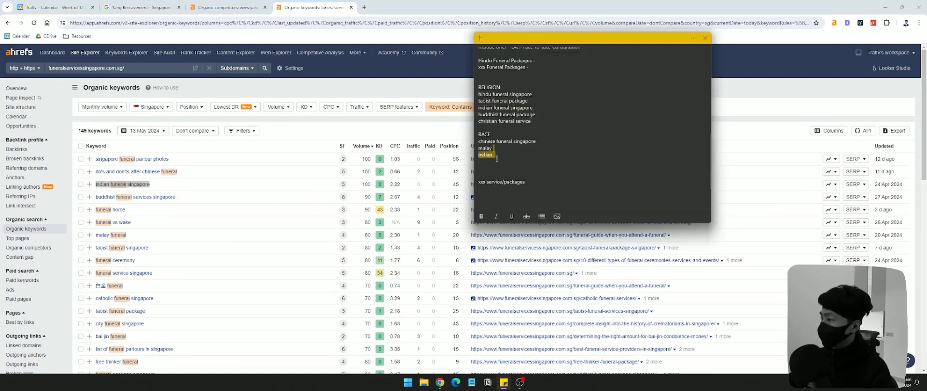
key("ctrl+v")
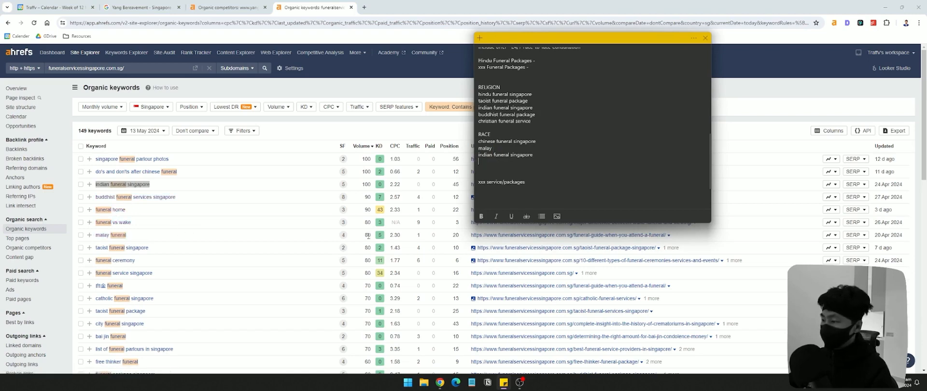
double_click(491, 149)
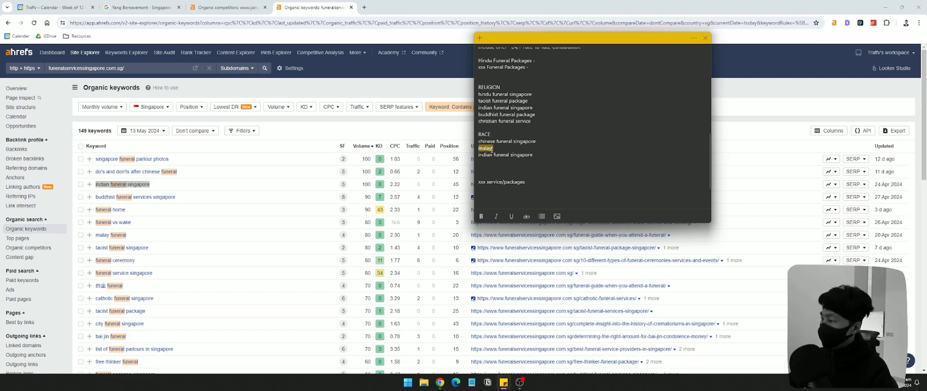
type("malay funeral")
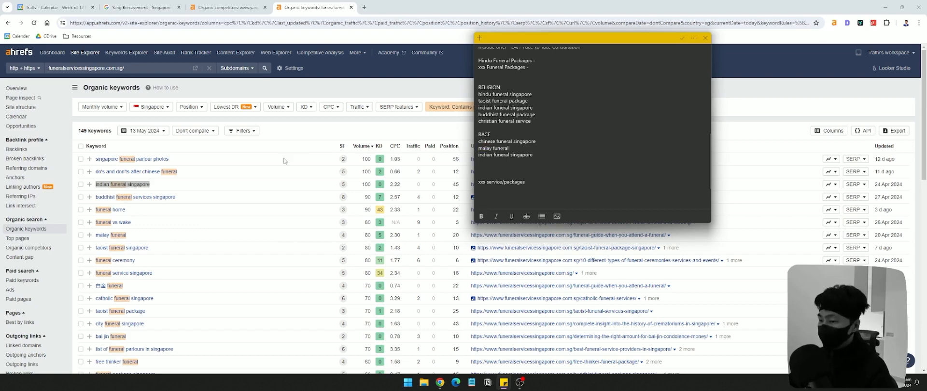
- Scan the rest of the second page of funeral keywords for religion and race terms, and go to page 3
scroll(303, 127, "down", 2)
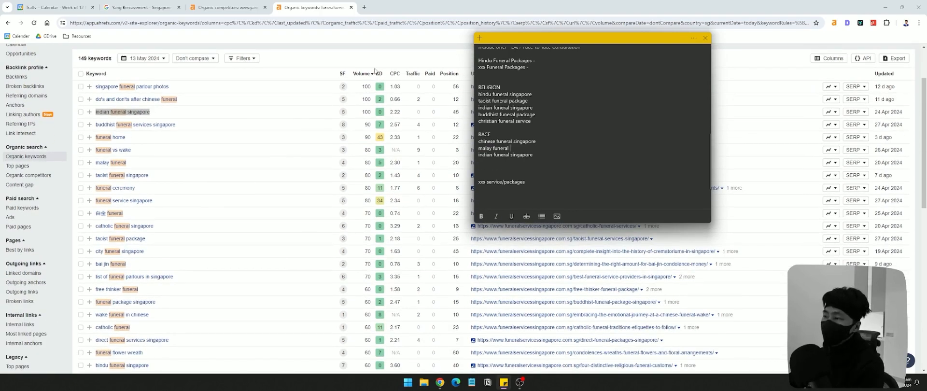
scroll(367, 211, "down", 10)
scroll(368, 210, "down", 2)
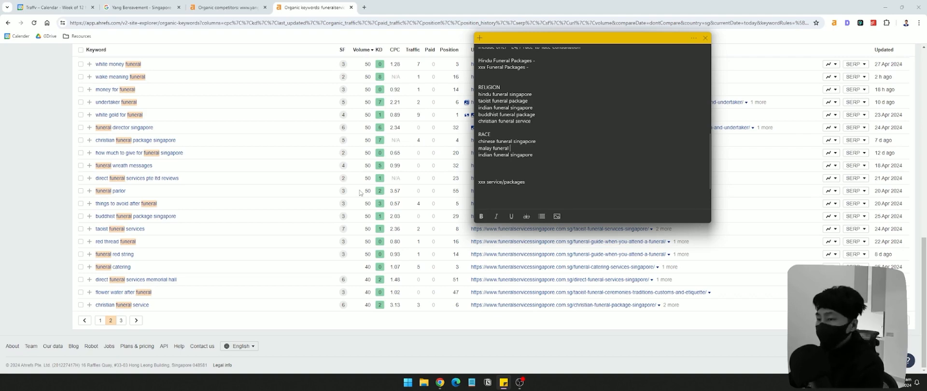
scroll(359, 193, "up", 2)
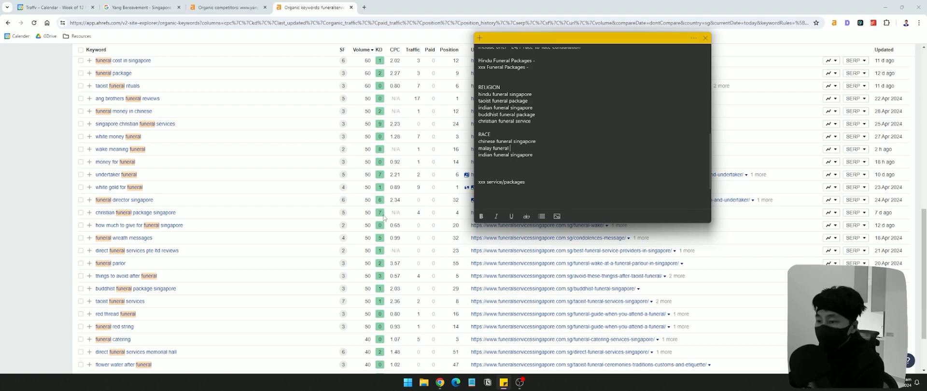
scroll(381, 220, "down", 3)
left_click(137, 321)
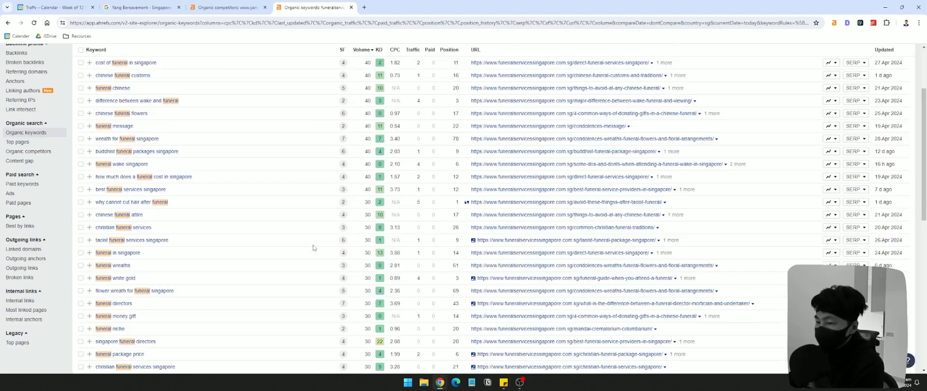
- Examine the SERP overview for the keyword "cost of funeral in singapore" and close it again
scroll(223, 185, "up", 2)
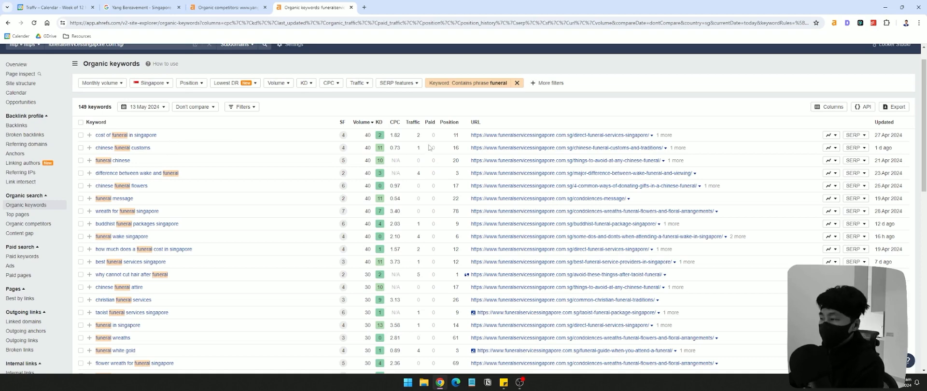
left_click(854, 135)
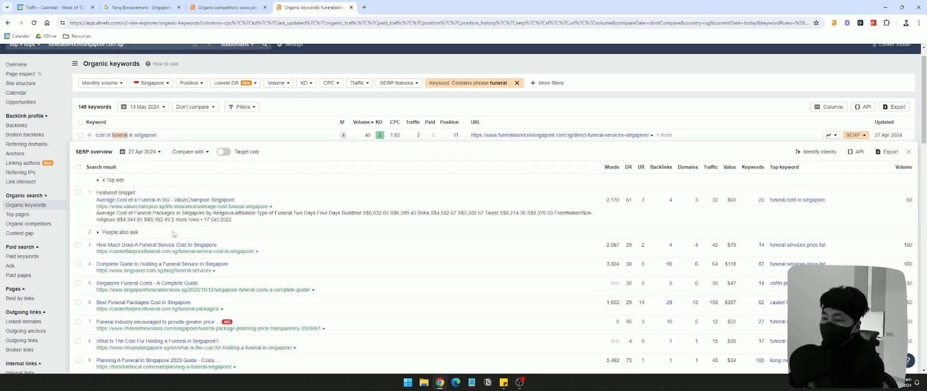
left_click(855, 135)
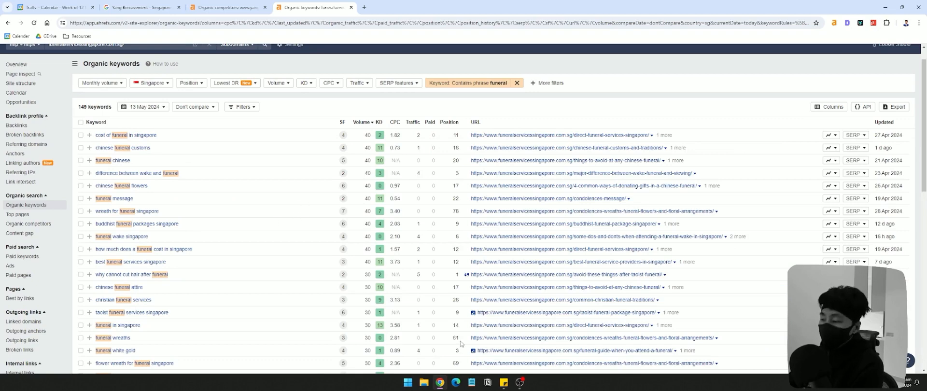
- Review the note's plan for adding GBP services along with its RELIGION and RACE keyword lists
left_click(504, 382)
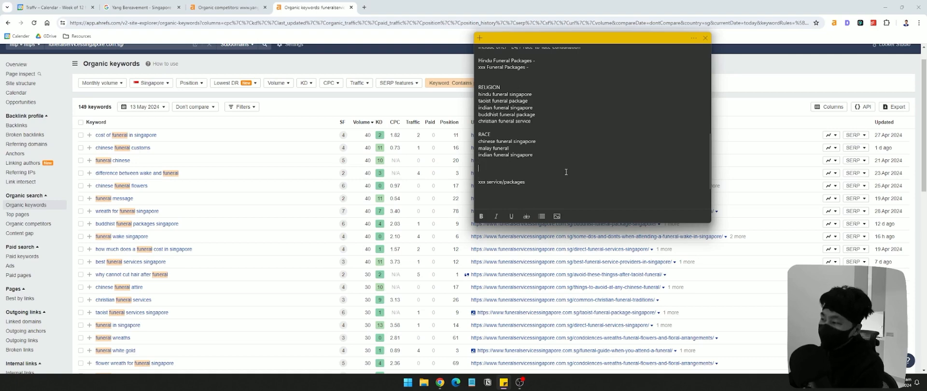
scroll(564, 162, "up", 3)
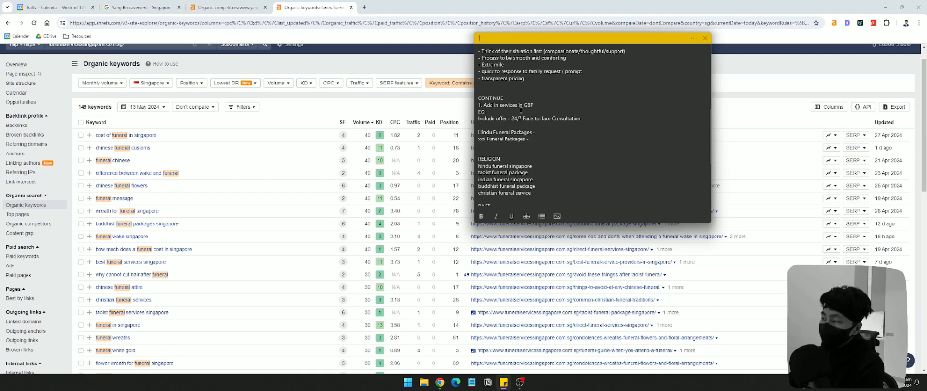
scroll(606, 174, "down", 2)
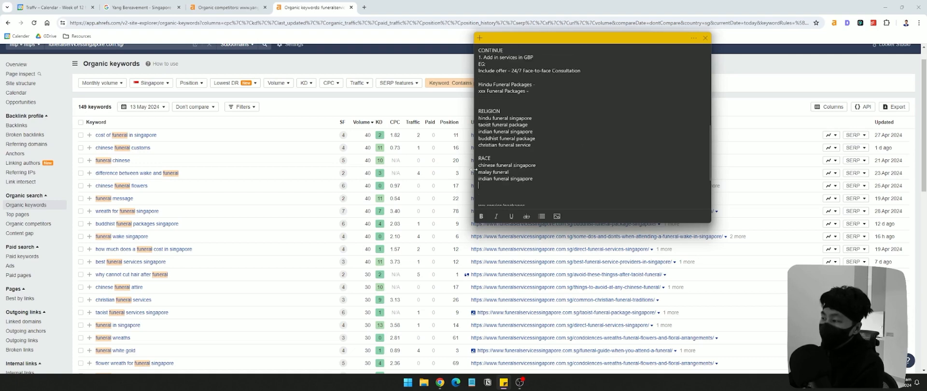
left_click(508, 189)
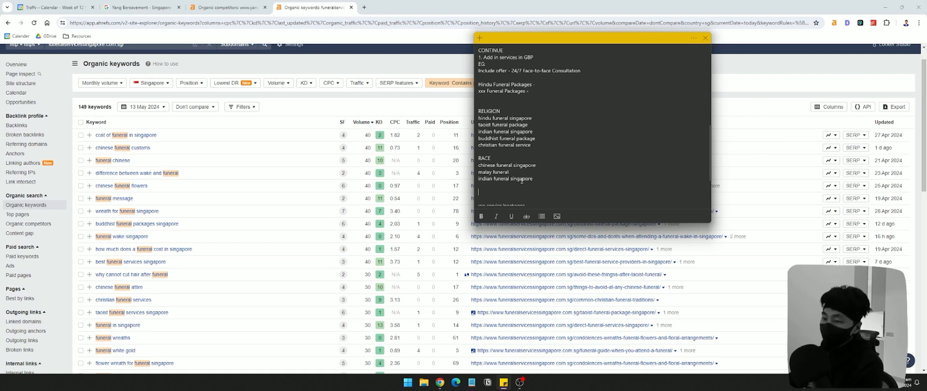
scroll(536, 166, "up", 1)
left_click(539, 128)
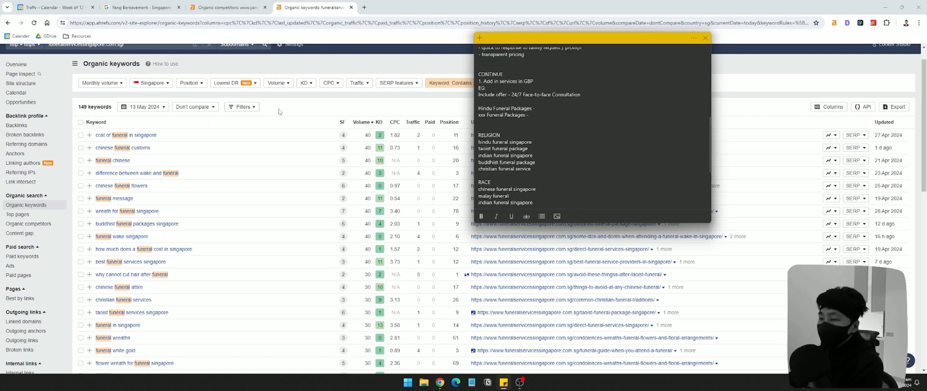
- Add "muslim funeral singapore" from the third keyword page below "christian funeral service" in the note's RELIGION list, keeping blank lines above RACE
left_click(349, 111)
scroll(110, 180, "down", 2)
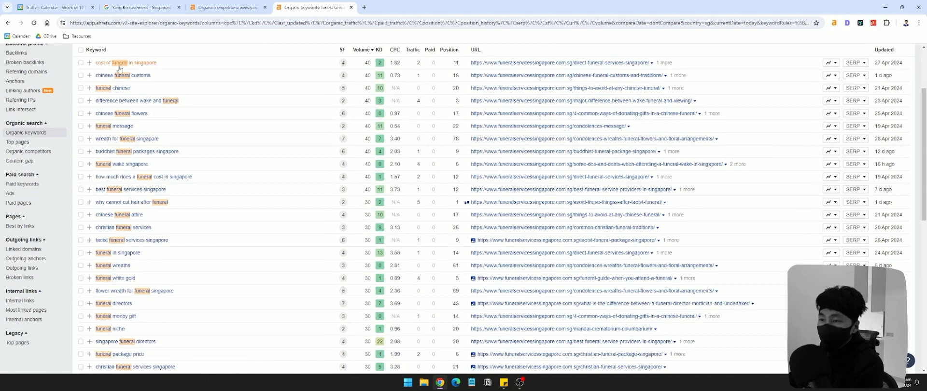
scroll(120, 70, "up", 2)
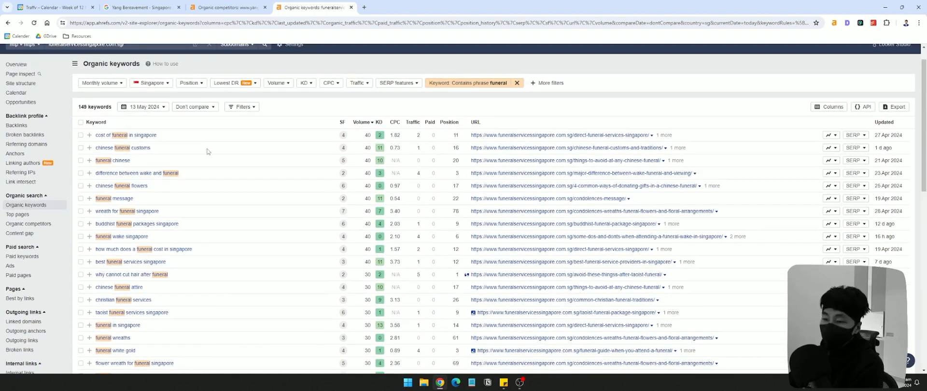
scroll(209, 152, "down", 2)
scroll(260, 169, "down", 2)
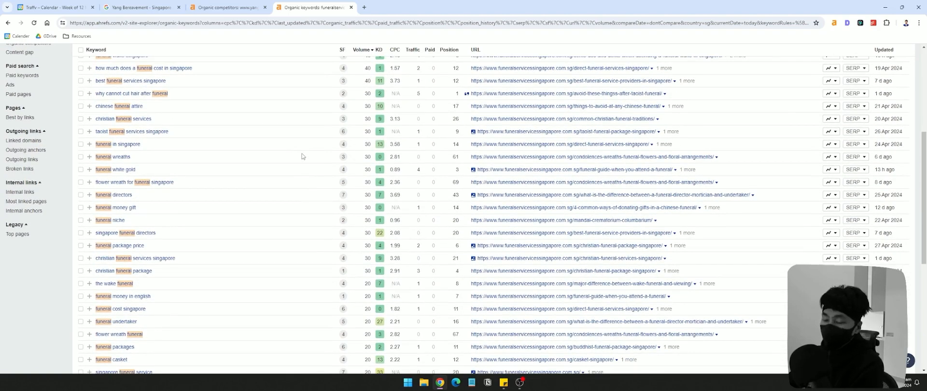
scroll(294, 186, "down", 4)
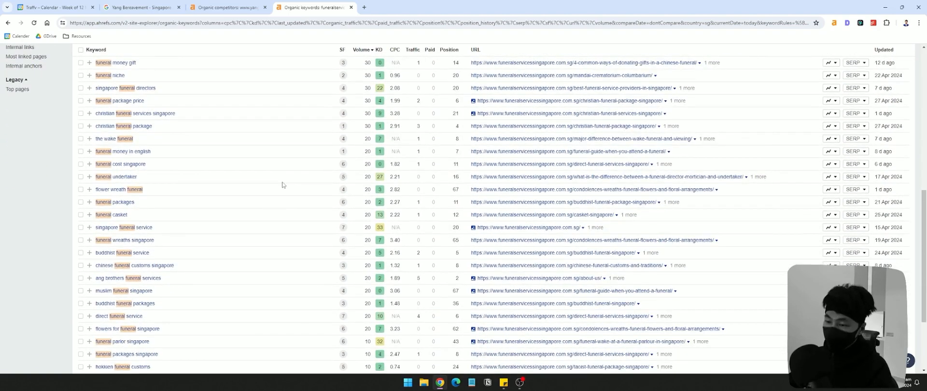
key("alt+Tab")
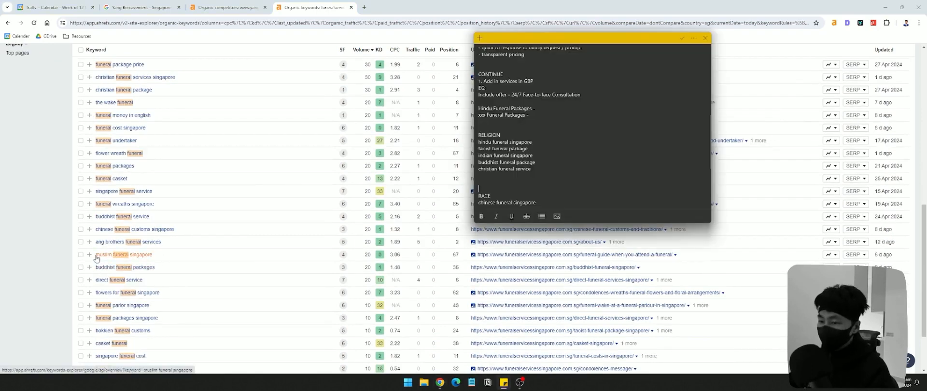
key("alt+Tab")
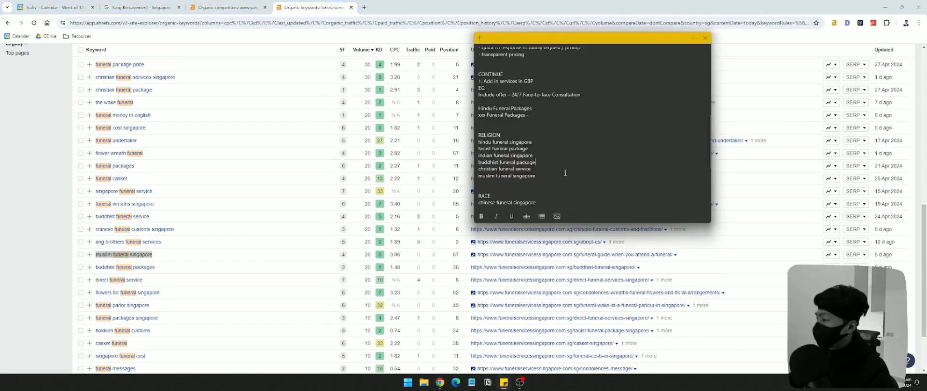
- Review the note's RELIGION list and compare its "indian funeral singapore" entry with the RACE list
left_click_drag(566, 173, 478, 141)
left_click(550, 160)
scroll(550, 159, "down", 1)
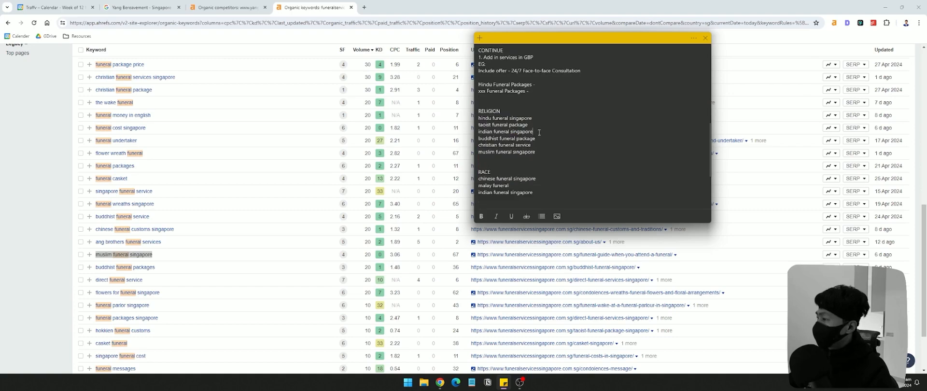
left_click_drag(539, 133, 479, 133)
left_click(558, 132)
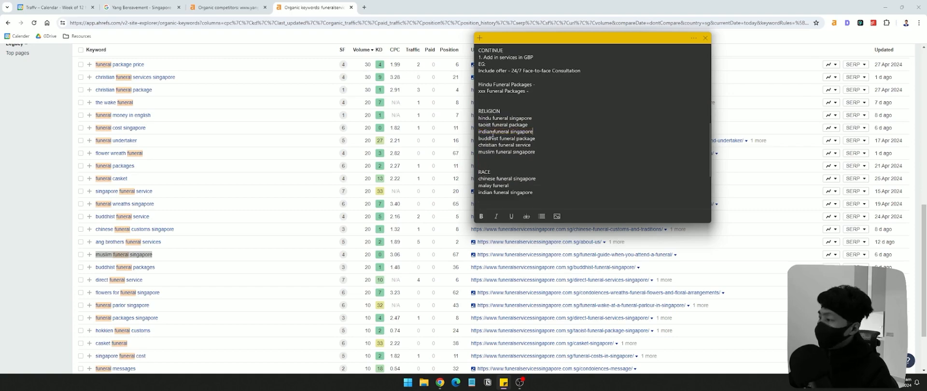
- Check the funeral packages offered on Yang Bereavement's website and remove "indian funeral singapore" from the note's RELIGION list
left_click(144, 10)
left_click_drag(210, 9, 464, 8)
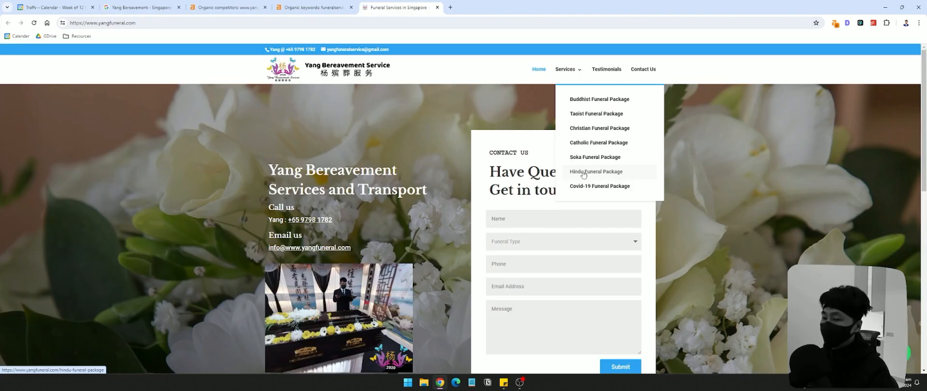
right_click(504, 385)
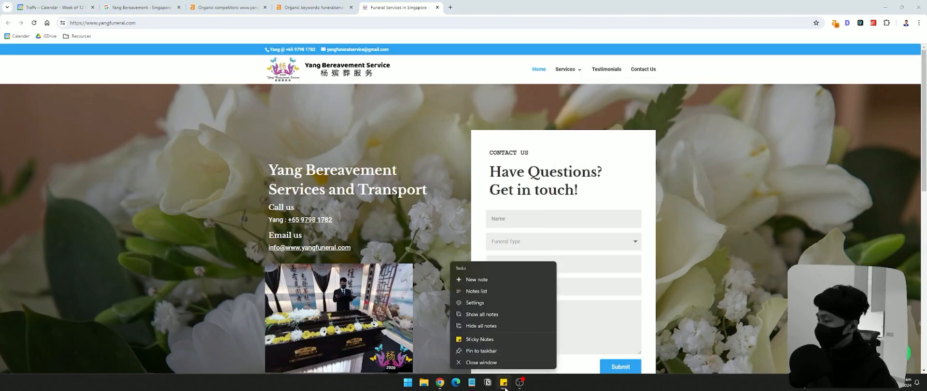
left_click(503, 382)
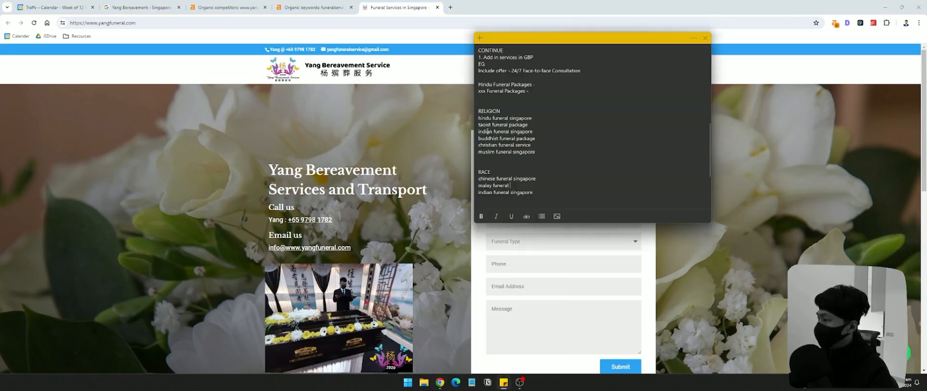
double_click(487, 131)
left_click_drag(546, 132, 546, 125)
key("BackSpace")
- Compare the website's service packages with the note and add "soka funeral" below "muslim funeral singapore" in the RELIGION list
left_click_drag(554, 38, 234, 43)
mouse_move(573, 72)
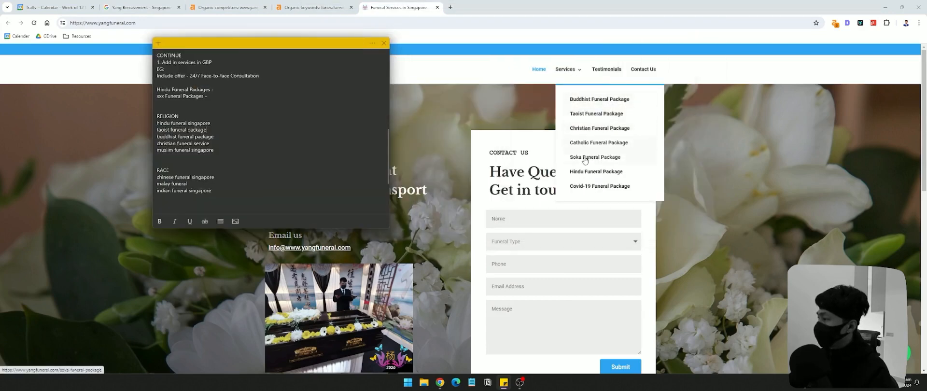
left_click(201, 148)
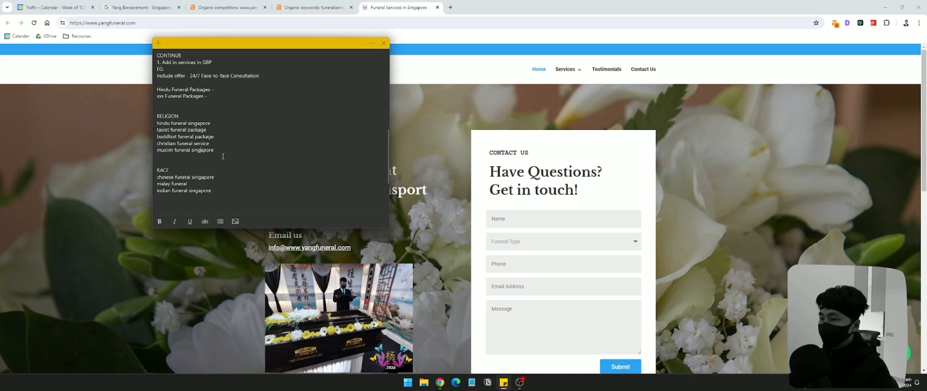
left_click(223, 156)
type("soka funeral")
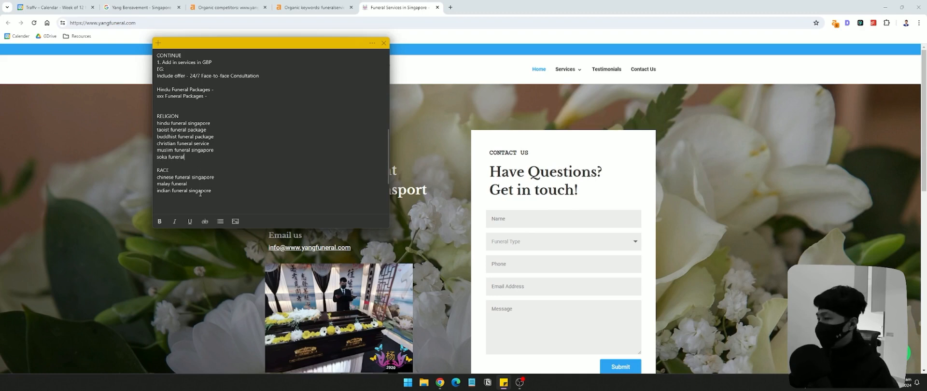
- Review the Chinese, Malay and Indian funeral keywords in the note's RACE list
left_click_drag(213, 191, 157, 177)
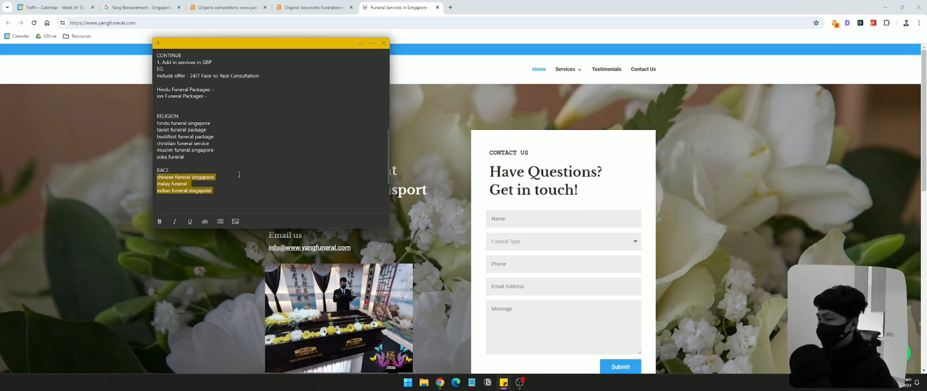
left_click_drag(258, 42, 519, 57)
left_click_drag(488, 202, 418, 198)
left_click(469, 192)
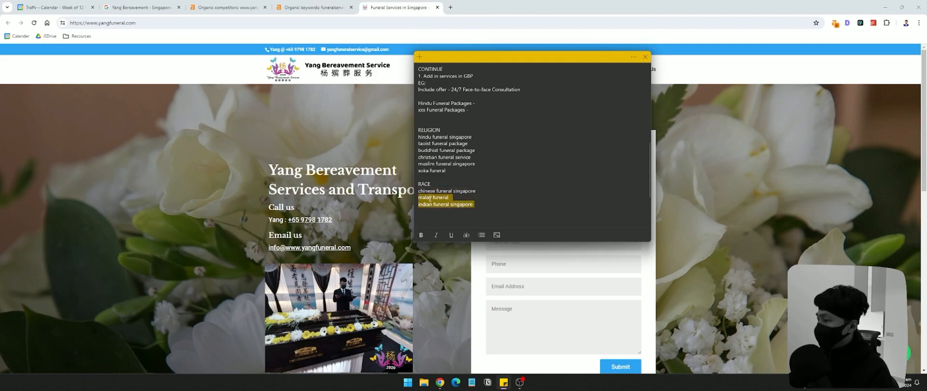
left_click(426, 198)
- Find "hokkien funeral customs" among the competitor's organic keywords and check its search volume
left_click(314, 7)
left_click_drag(95, 259, 153, 259)
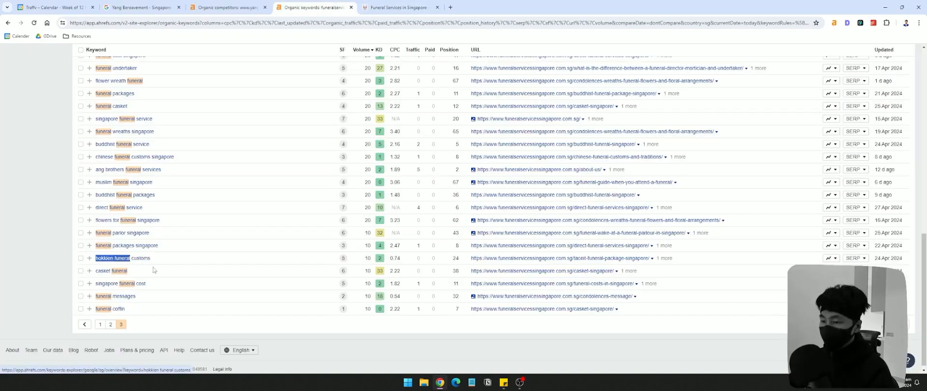
left_click(370, 260)
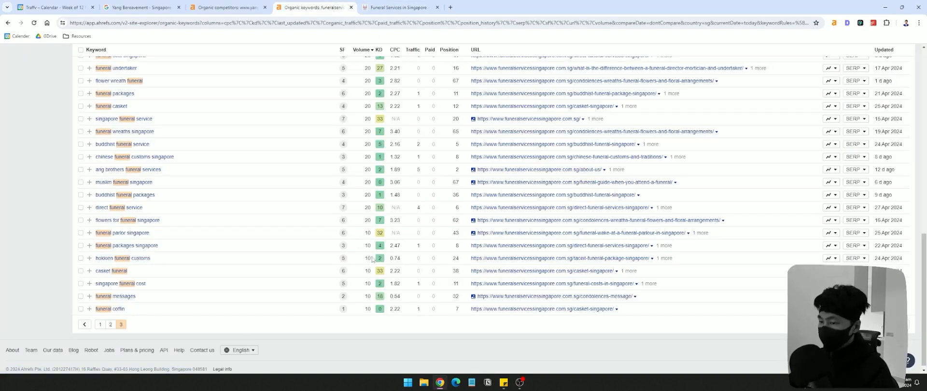
double_click(368, 259)
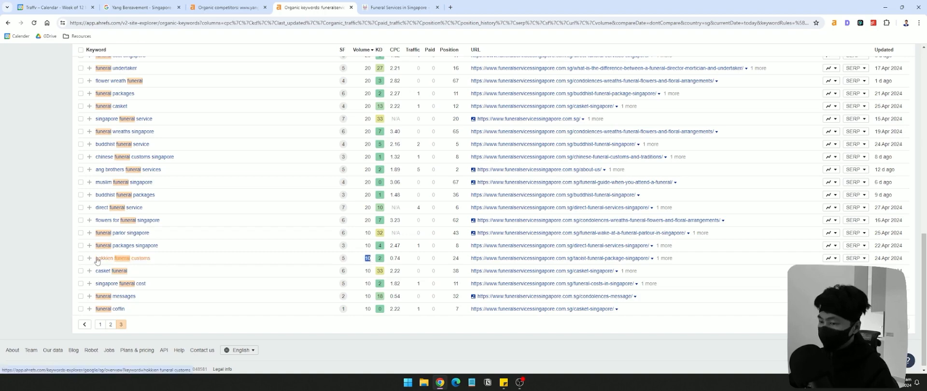
- Copy the phrase "hokkien funeral" from the keyword list and look it up in Keywords Explorer for Singapore in a new tab
left_click_drag(95, 259, 131, 261)
key("ctrl+c")
scroll(250, 240, "up", 10)
middle_click(127, 52)
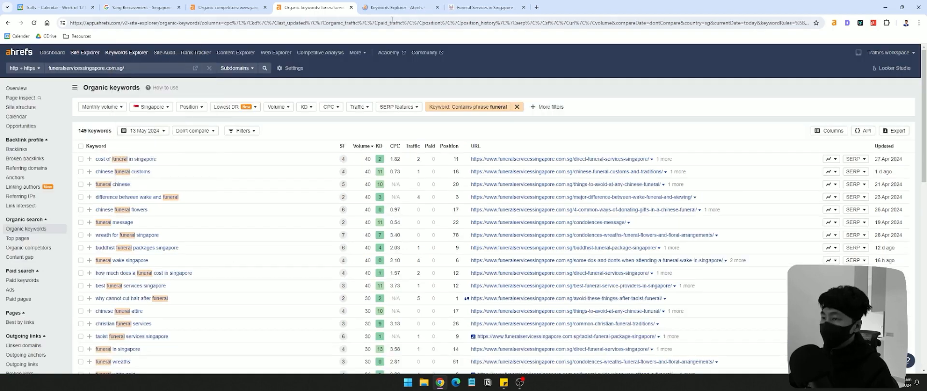
left_click(408, 9)
key("ctrl+v")
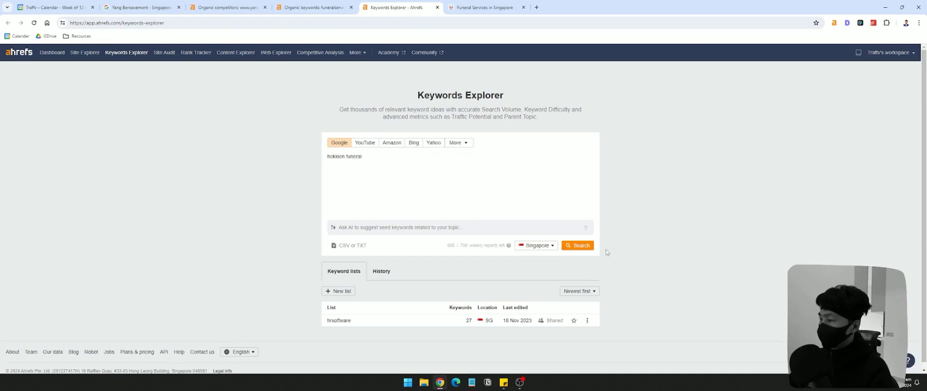
key("Return")
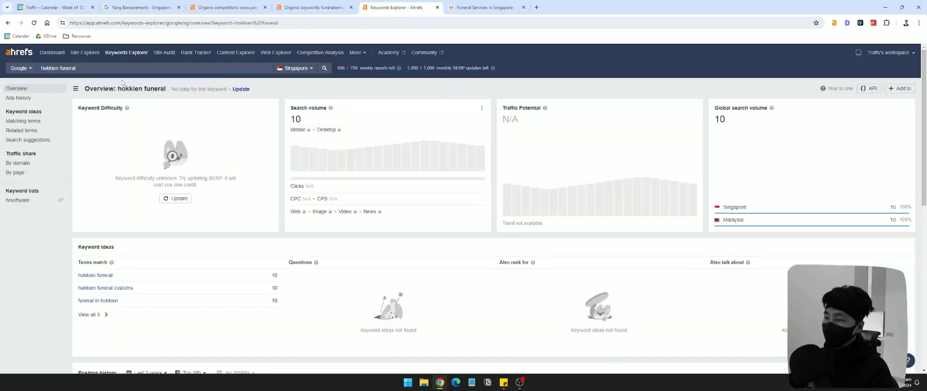
- Examine the keyword overview for "hokkien funeral", including its search volume in Singapore
double_click(137, 90)
right_click(138, 91)
left_click(134, 87)
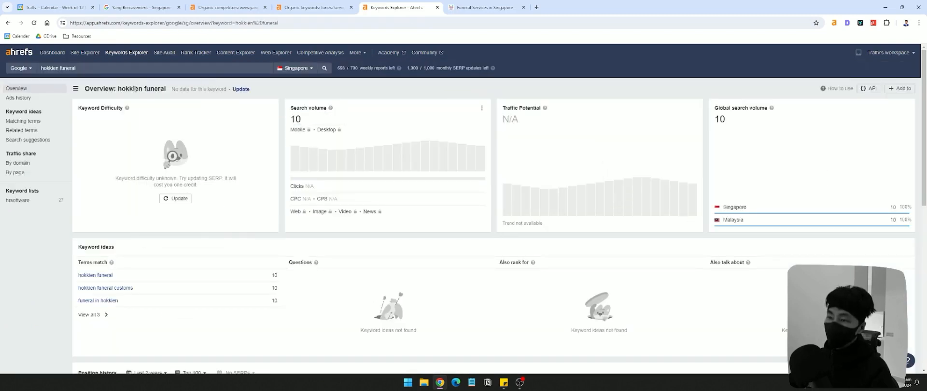
triple_click(135, 88)
left_click(149, 90)
scroll(416, 154, "down", 3)
scroll(416, 154, "up", 3)
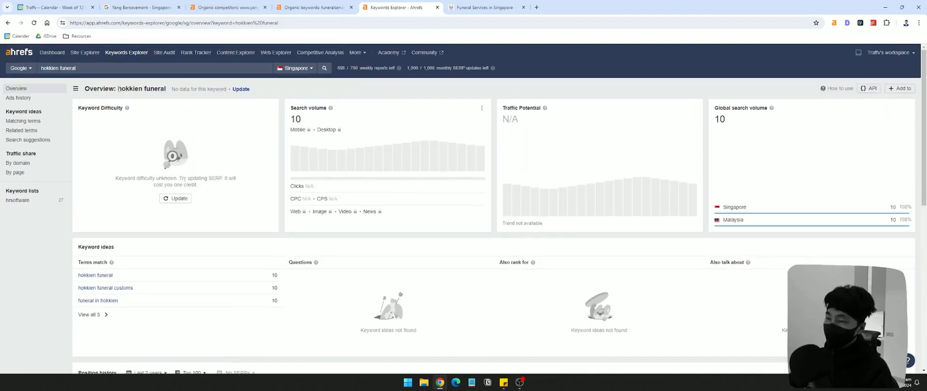
left_click_drag(118, 88, 166, 89)
double_click(295, 119)
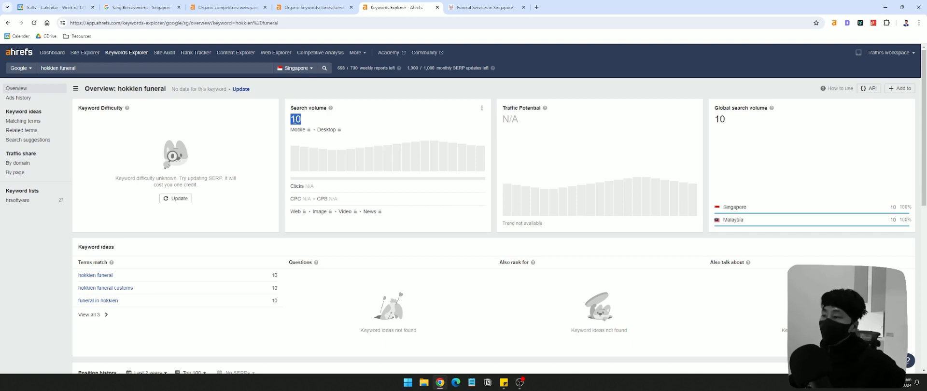
left_click(106, 68)
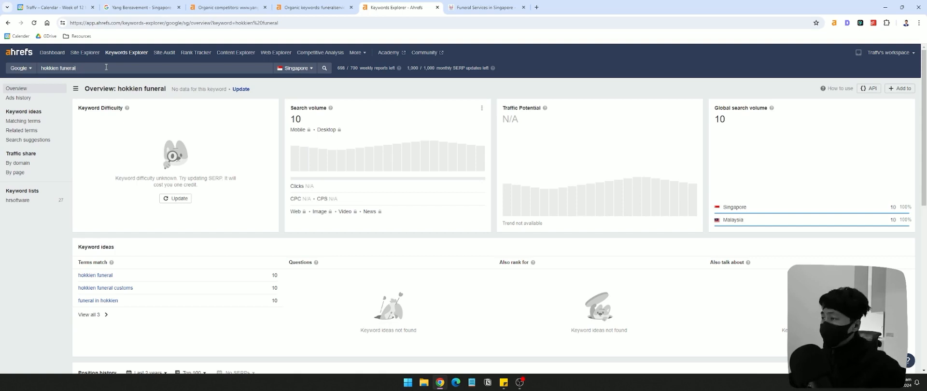
- Search Google for "all dialects in singapore" in a new tab and expand the list of dialects
left_click(539, 11)
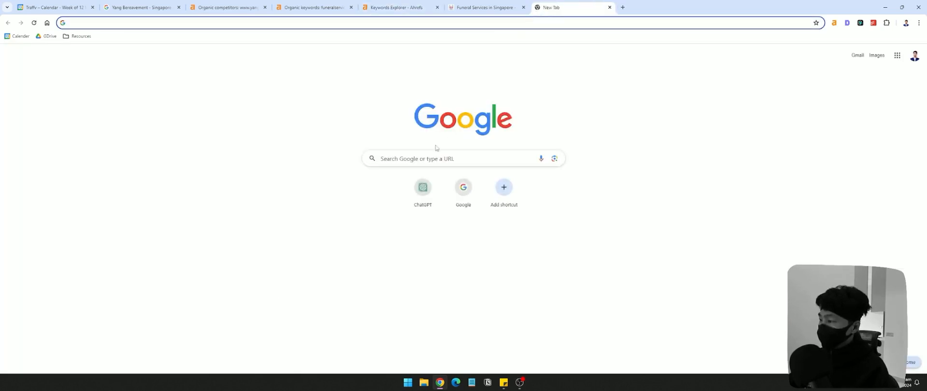
type("google.com")
key("Return")
type("all di")
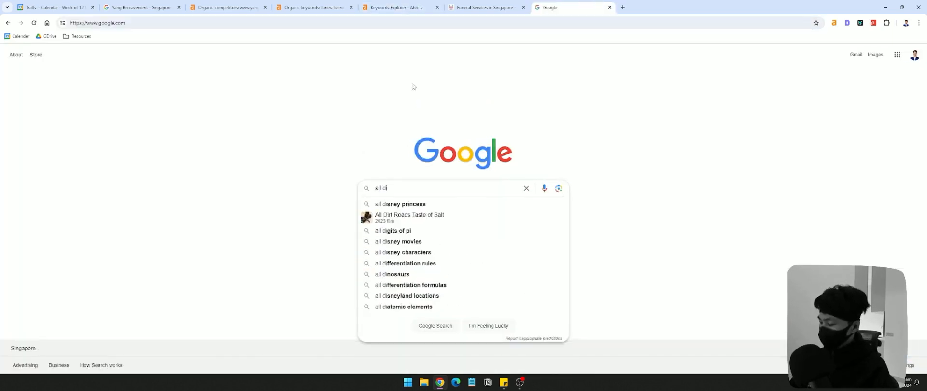
type("alects in singapore")
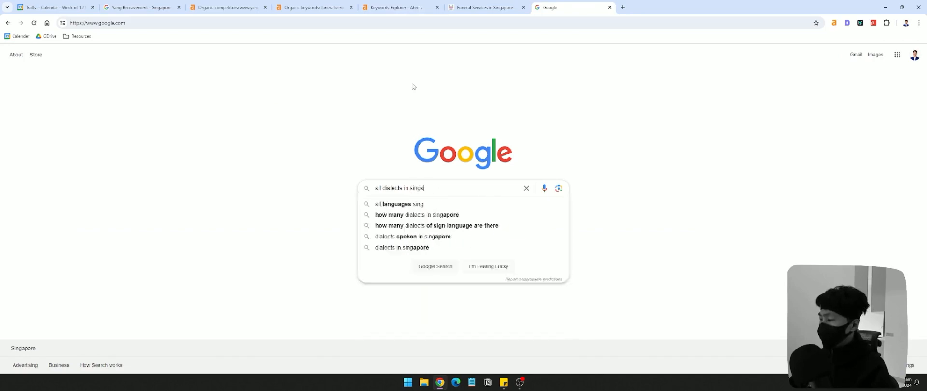
key("Return")
left_click(293, 232)
right_click(108, 293)
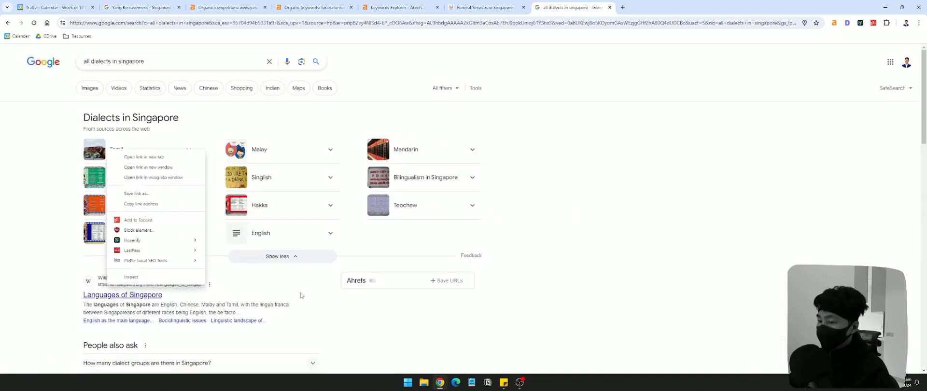
left_click(145, 158)
left_click(658, 9)
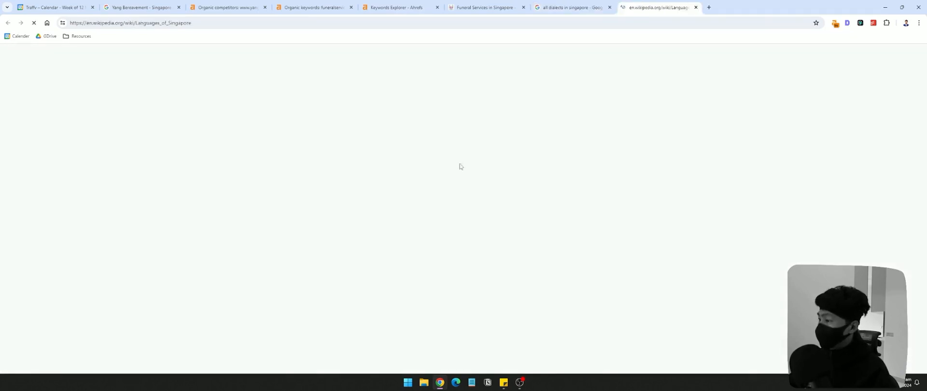
key("ctrl+w")
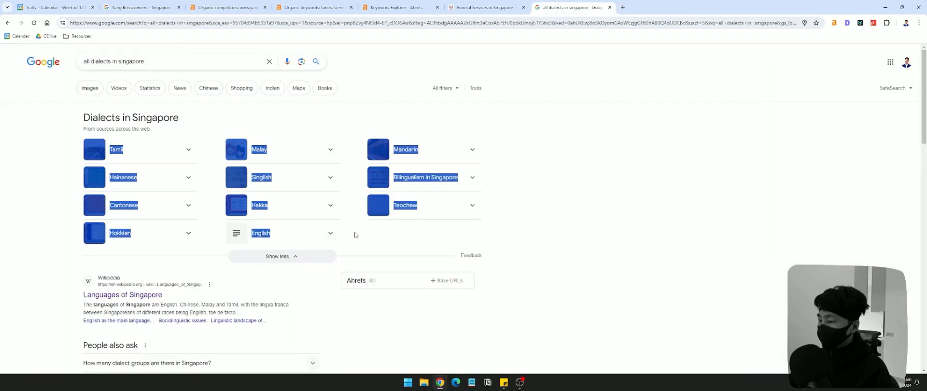
- Copy Google's dialect list below the note's RACE keywords, then remove Malay and the blank lines between Tamil, Mandarin and Hainanese
left_click(503, 382)
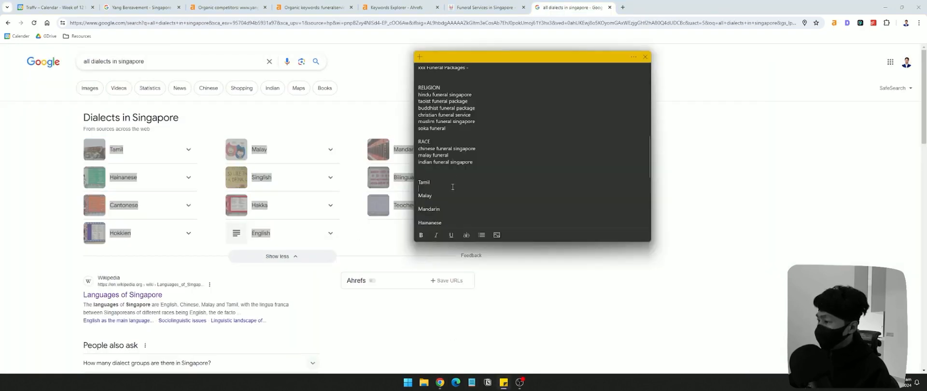
key("Delete")
key("Delete")
key("Delete")
key("Delete")
key("Delete")
key("Delete")
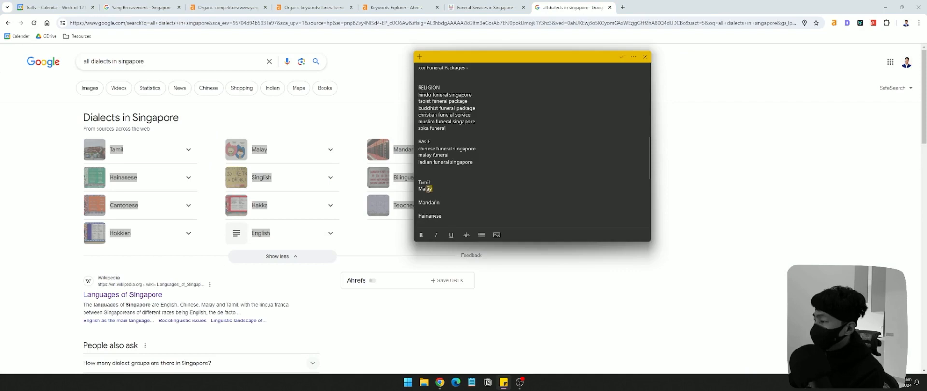
key("BackSpace")
key("BackSpace")
left_click(436, 197)
key("Delete")
key("End")
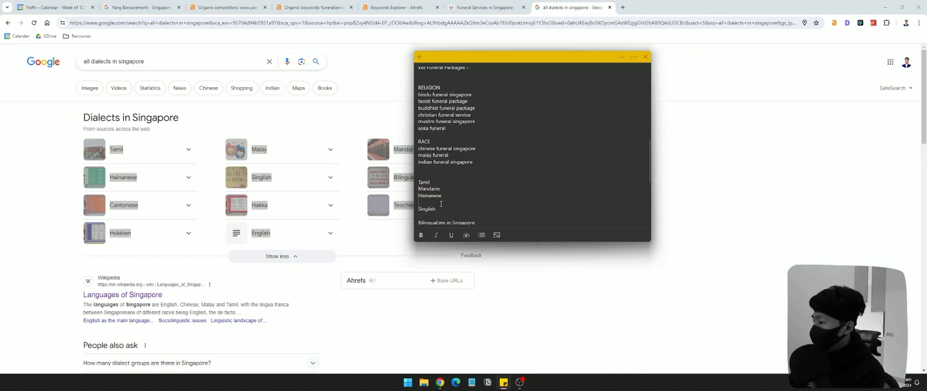
- Remove "Singlish" and "Bilingualism in Singapore" from the note's dialect list so Cantonese directly follows Hainanese
key("Delete")
double_click(433, 203)
key("BackSpace")
key("BackSpace")
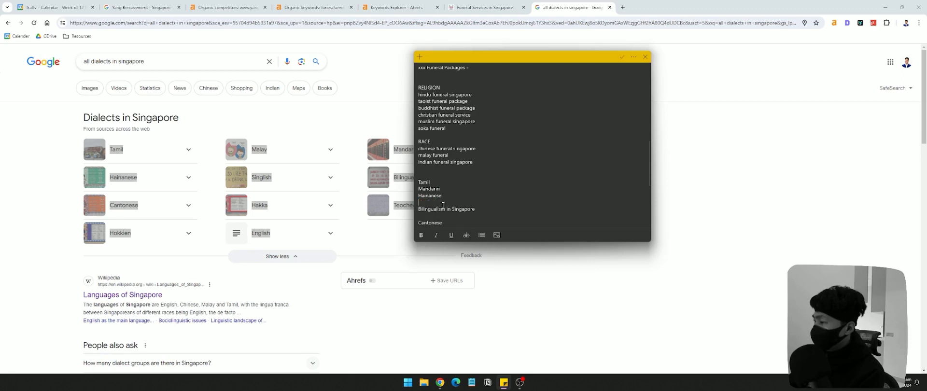
key("BackSpace")
left_click_drag(483, 206, 418, 203)
key("BackSpace")
key("BackSpace")
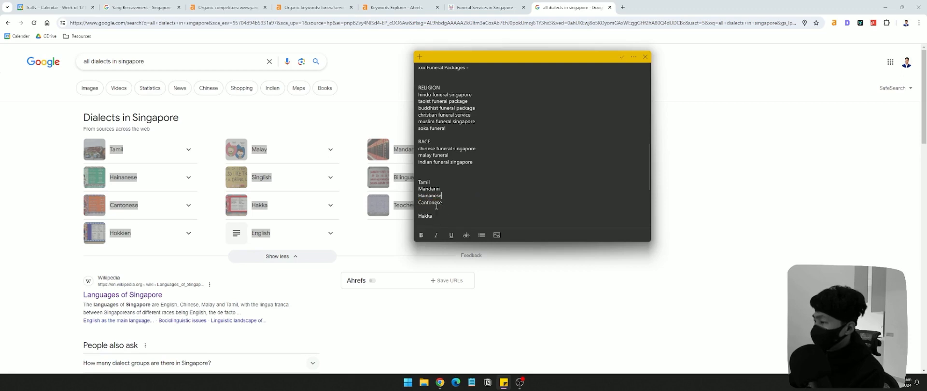
- Remove the blank lines between Cantonese, Hakka, Teochew and Hokkien, and delete "English" from the dialect list
left_click(437, 208)
key("BackSpace")
left_click(447, 217)
key("BackSpace")
scroll(449, 218, "down", 1)
left_click(437, 199)
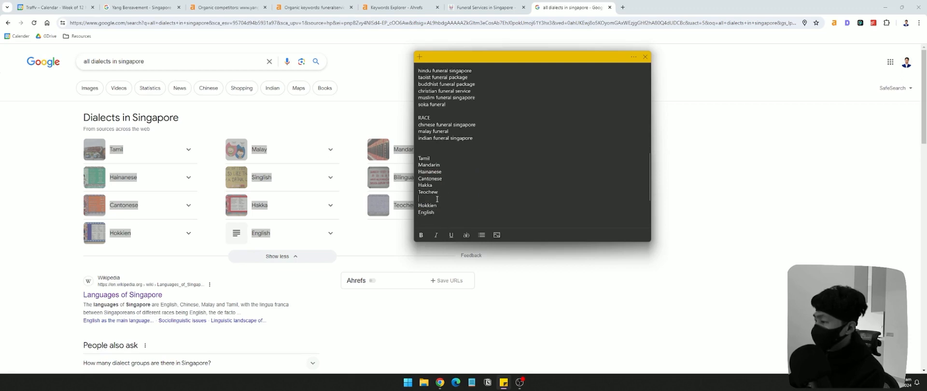
key("BackSpace")
double_click(427, 206)
key("BackSpace")
scroll(434, 193, "down", 1)
- Add the word "funeral" after each dialect in the note, from Tamil down to Hokkien
left_click(469, 117)
type("f")
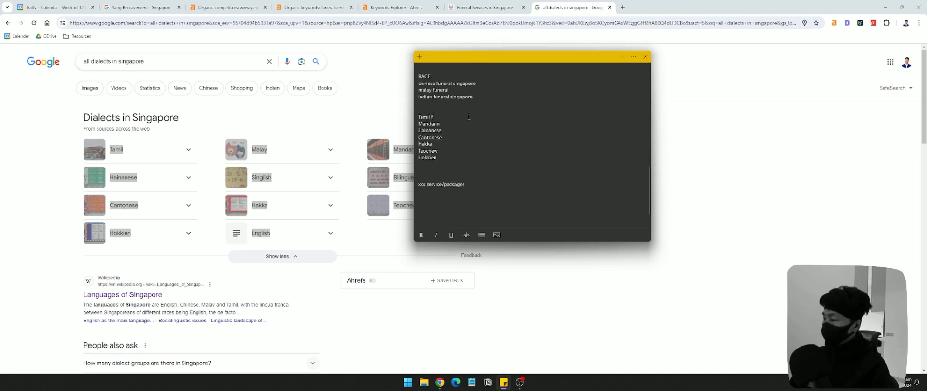
type("uneral")
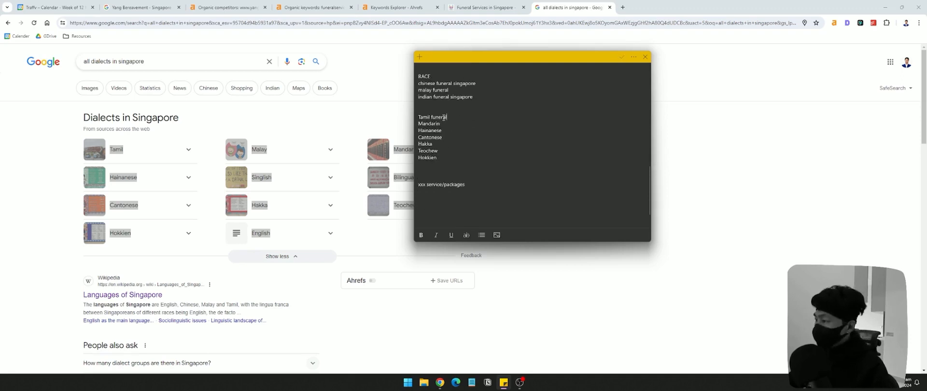
key("ctrl+c")
left_click(447, 124)
key("ctrl+v")
- Look up the seven dialect funeral keywords from the note together in Keywords Explorer for Singapore
left_click_drag(430, 117, 437, 164)
left_click(399, 7)
left_click(126, 52)
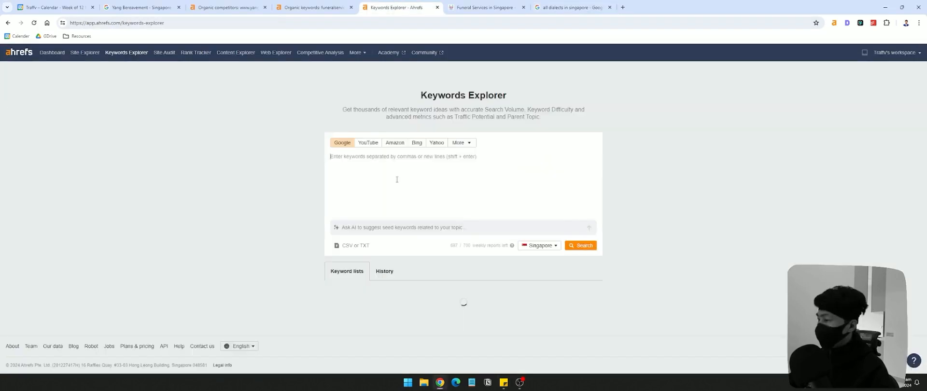
key("ctrl+v")
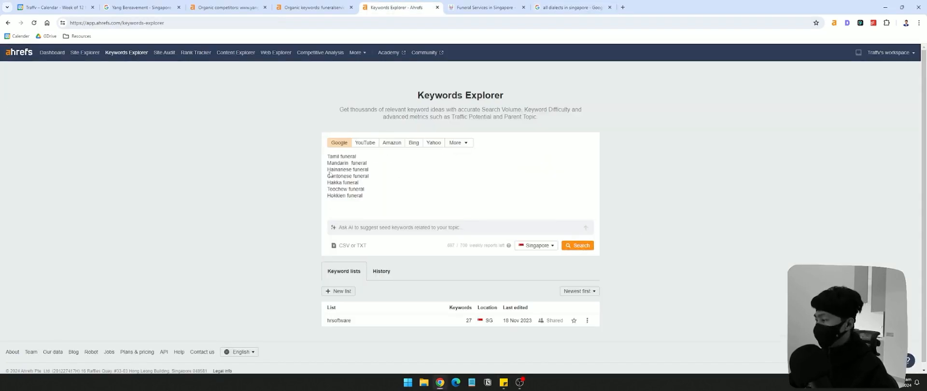
key("Return")
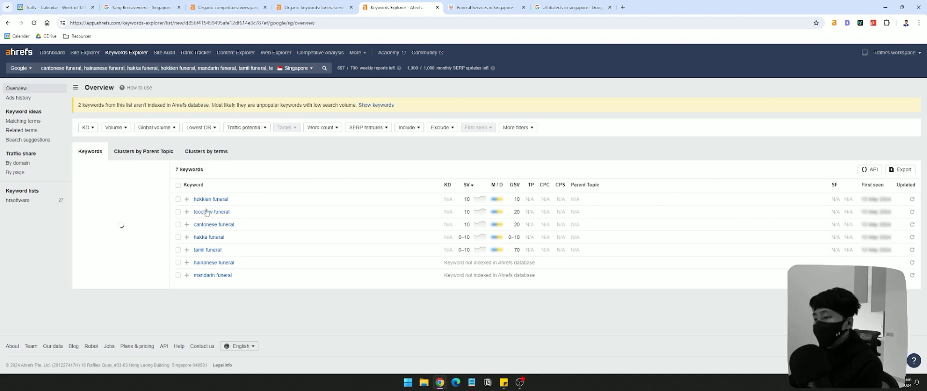
- Examine the related terms, search suggestions and search volumes for the seven dialect funeral keywords in Keywords Explorer
left_click(23, 121)
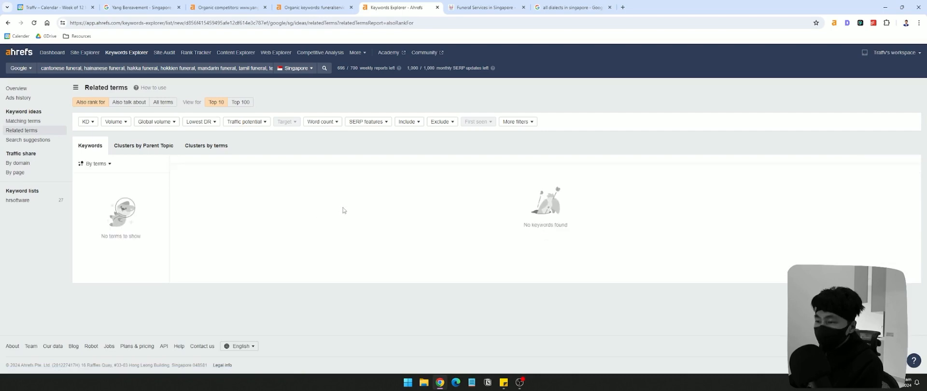
left_click(42, 142)
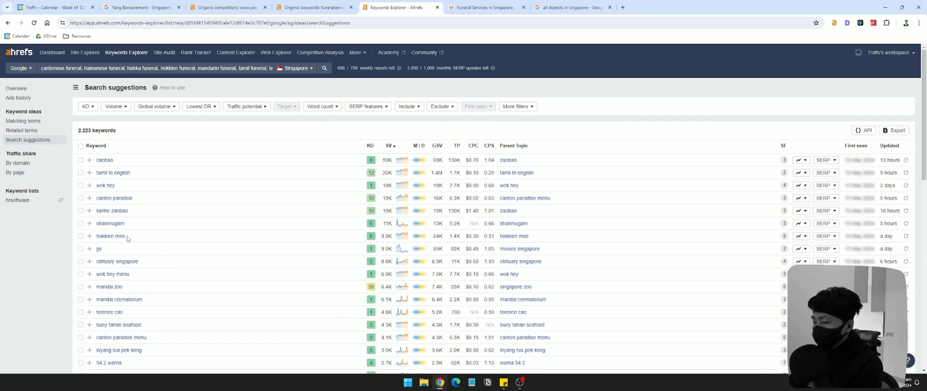
left_click(47, 89)
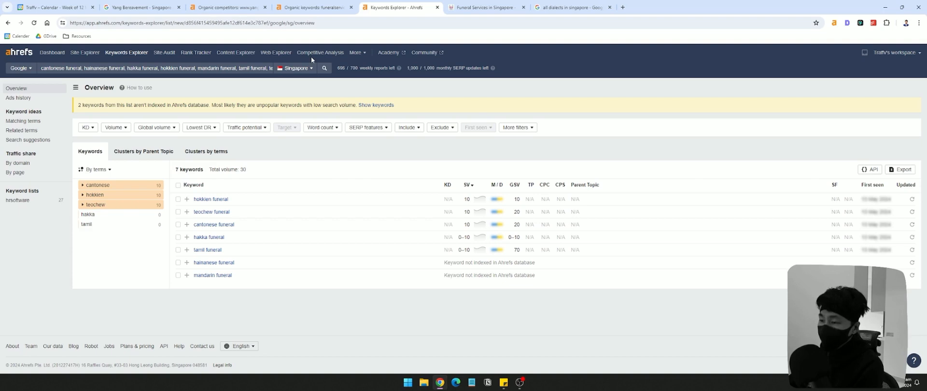
left_click_drag(193, 199, 224, 199)
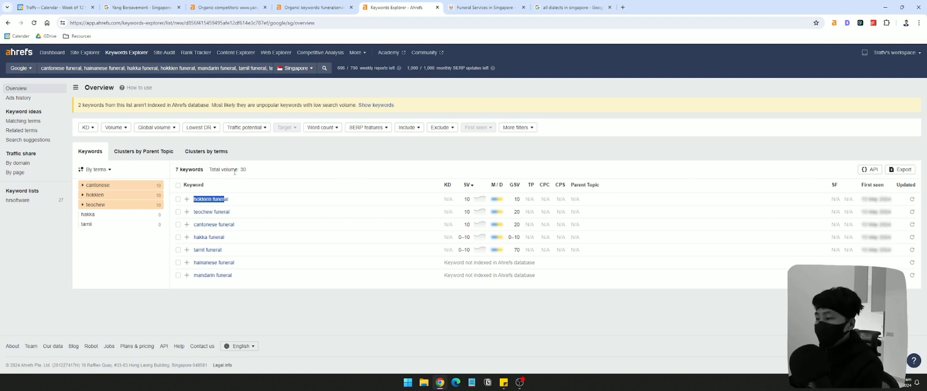
double_click(466, 198)
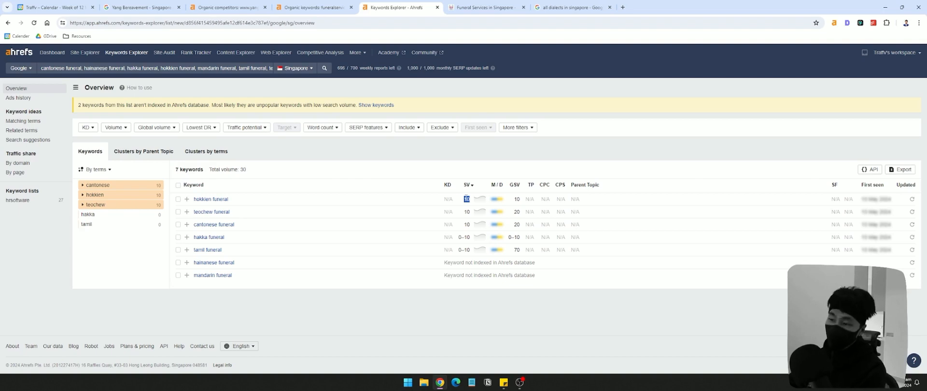
left_click_drag(192, 225, 253, 226)
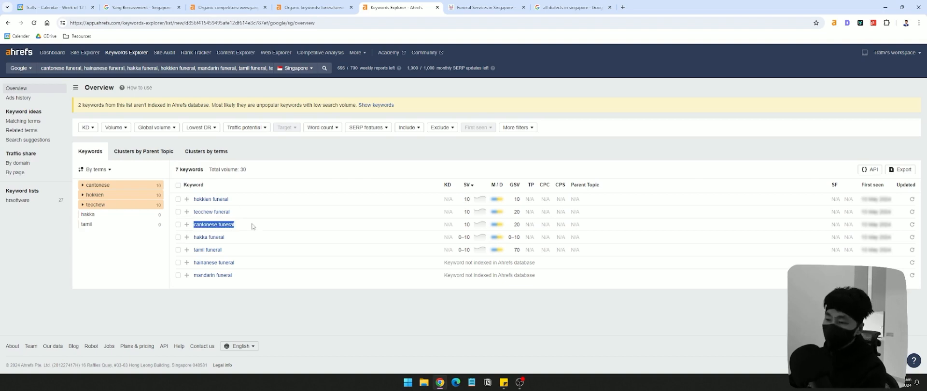
left_click_drag(194, 237, 222, 251)
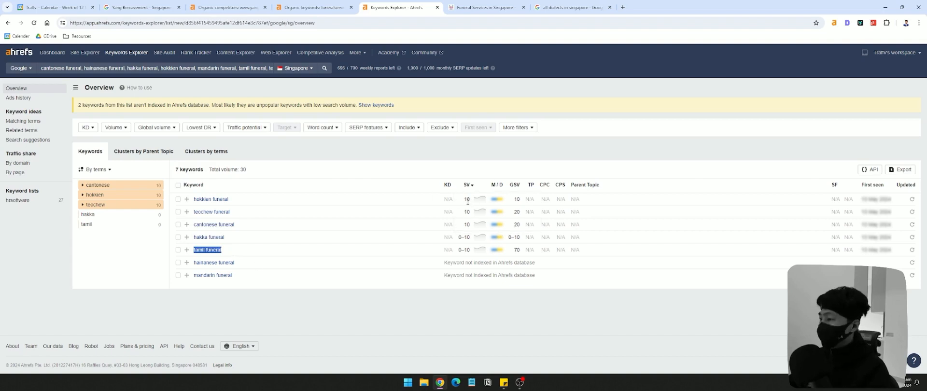
- Close the dialect search and Funeral Services in Singapore tabs, and return to the organic keywords report for funeralservicessingapore.com.sg
left_click(603, 7)
key("ctrl+w")
key("ctrl+w")
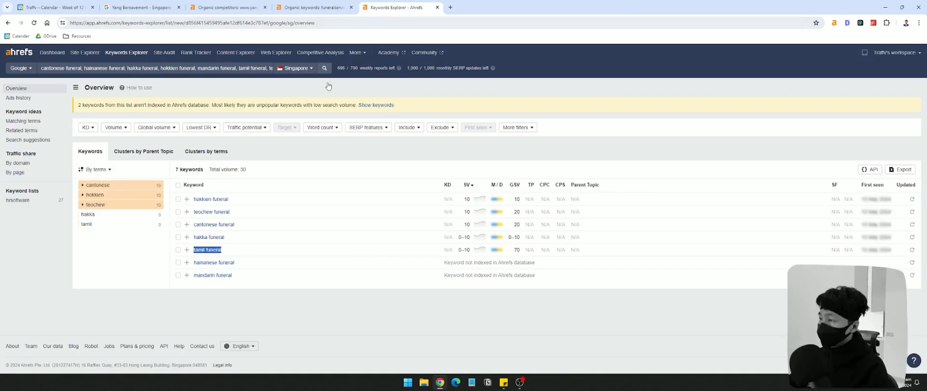
left_click(242, 8)
left_click(311, 7)
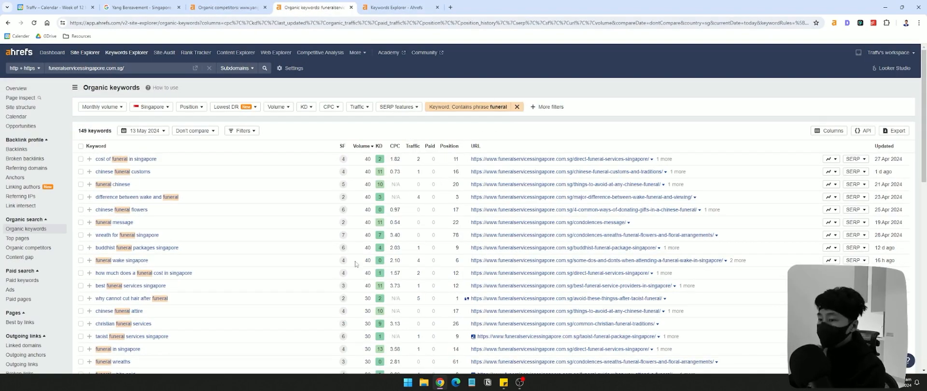
scroll(355, 264, "down", 2)
- Try adding "service" and "packages" after "Tamil funeral" in the note's dialect list
left_click(504, 383)
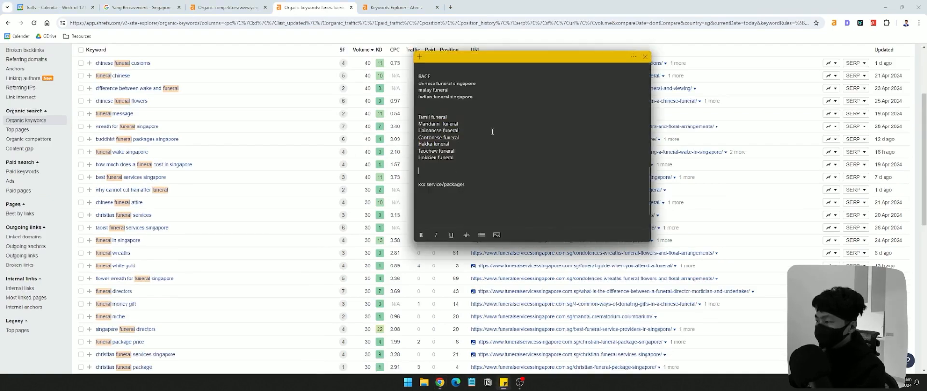
scroll(492, 110, "up", 1)
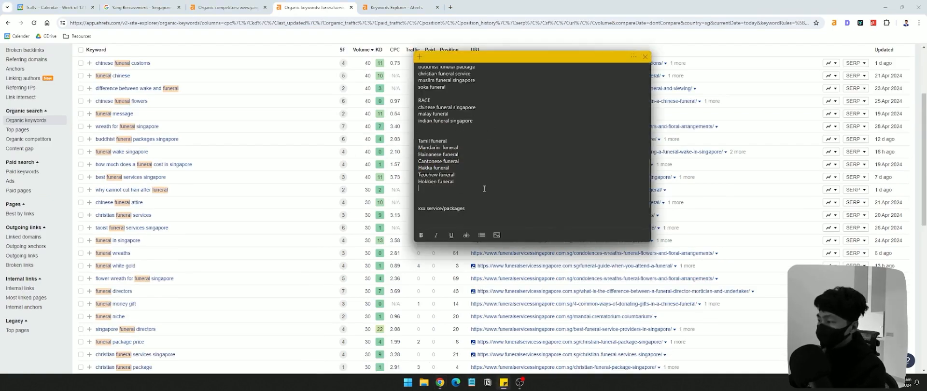
double_click(436, 208)
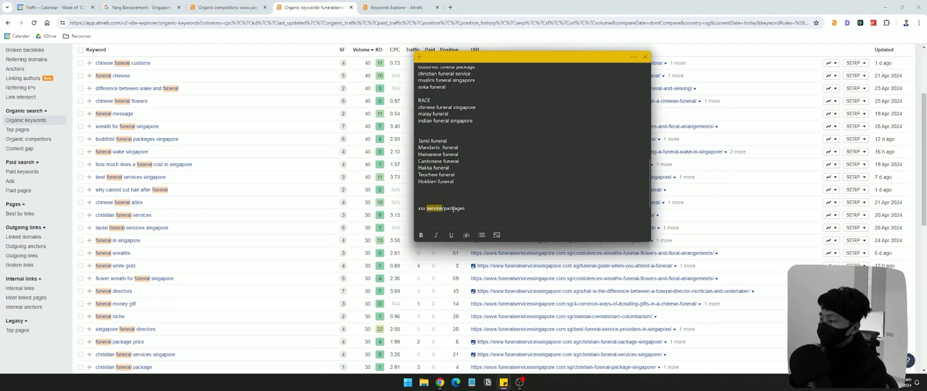
left_click(437, 208)
double_click(436, 208)
left_click(459, 187)
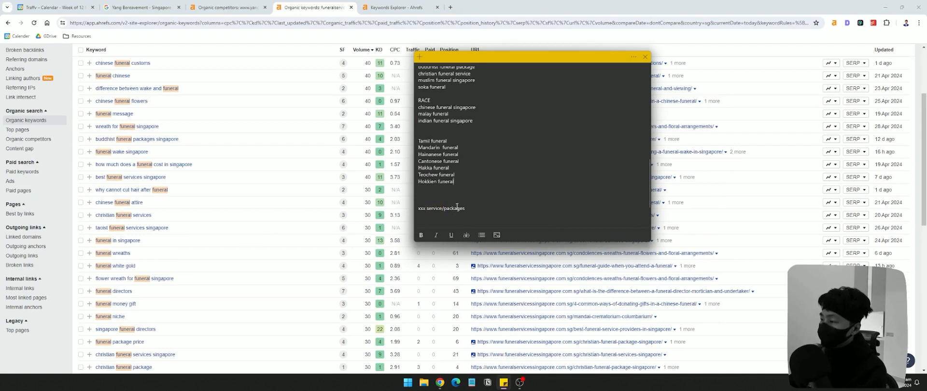
double_click(456, 207)
left_click(466, 187)
double_click(431, 208)
left_click(483, 143)
key("ctrl+v")
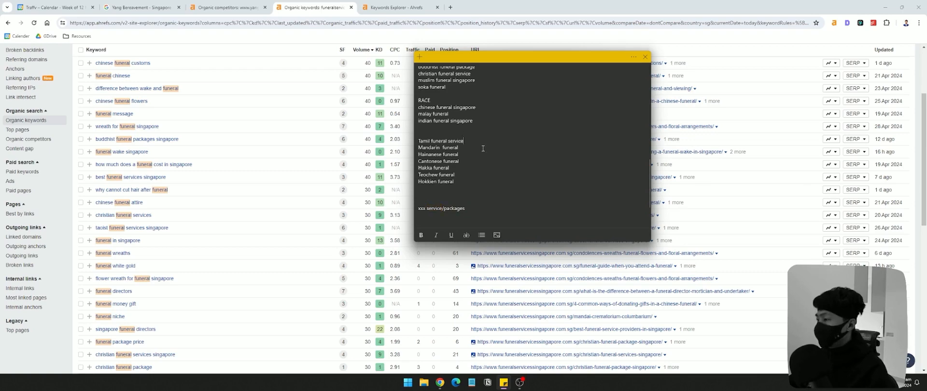
key("ctrl+BackSpace")
type("packages")
key("ctrl+z")
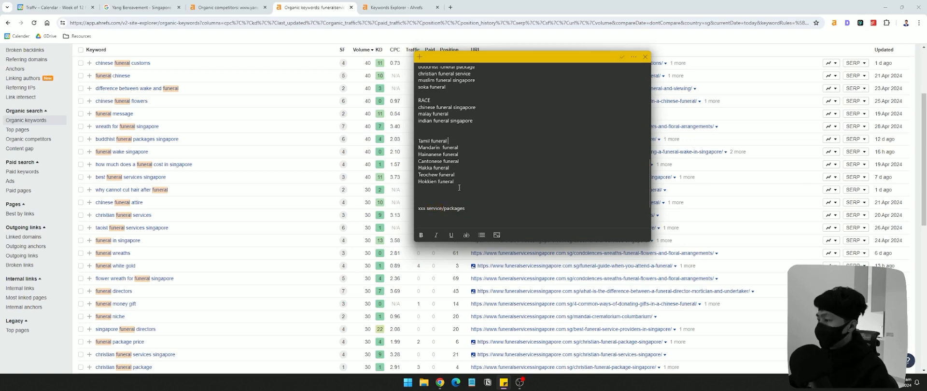
- Delete the whole dialect funeral list, from Tamil to Hokkien, from the note
left_click_drag(459, 185, 402, 143)
left_click(449, 189)
left_click_drag(449, 195, 409, 129)
key("BackSpace")
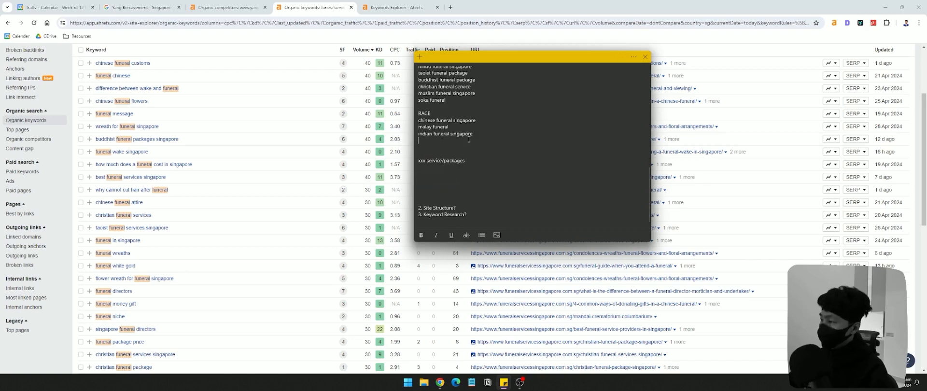
- Add two "chinese funeral" lines below the race list in the note
scroll(478, 140, "up", 1)
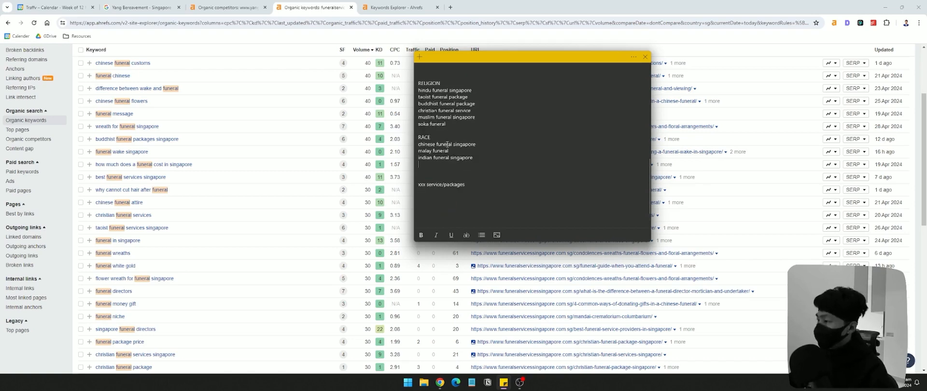
double_click(427, 144)
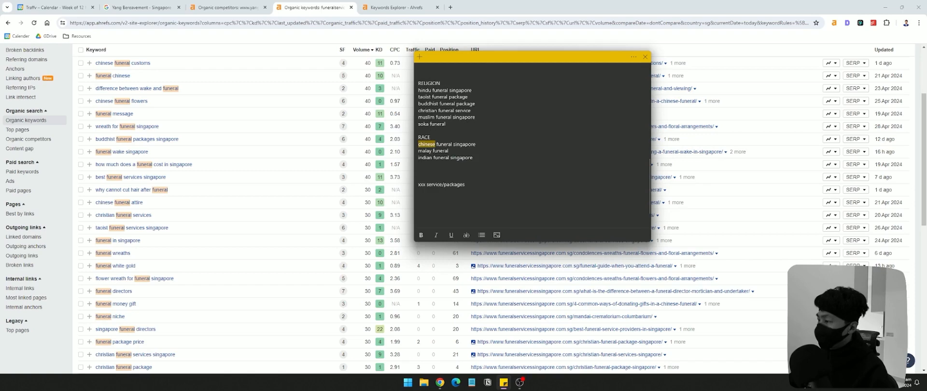
left_click(446, 171)
key("ctrl+v")
left_click_drag(453, 170, 416, 170)
left_click(456, 169)
key("ctrl+c")
left_click(428, 179)
key("ctrl+v")
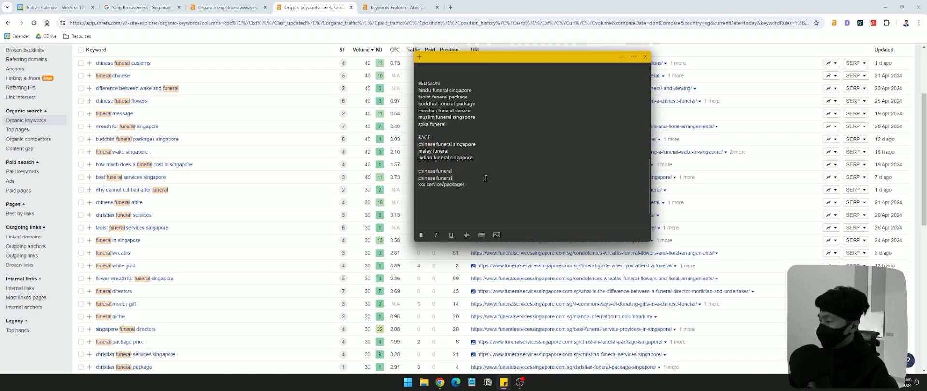
- Add two "malay funeral" lines and two "indian funeral" lines below the "chinese funeral" lines
key("Return")
key("Return")
left_click_drag(452, 151, 417, 151)
key("ctrl+c")
left_click(463, 188)
key("ctrl+v")
key("Return")
key("Return")
key("ctrl+v")
key("ctrl+v")
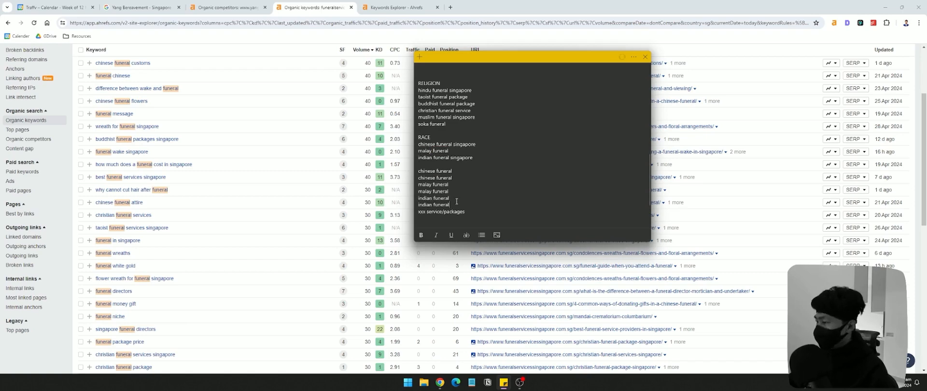
- Append "services" and "packages" alternately to the six new race lines, and delete the "xxx service/packages" placeholder
left_click(467, 174)
type("serviceservice")
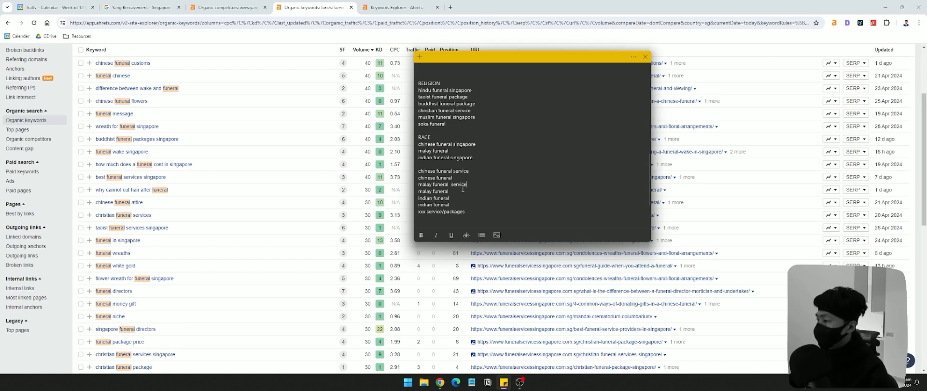
left_click(463, 197)
type("service")
left_click(472, 178)
type("packages")
left_click(459, 191)
type("packages")
left_click(459, 205)
type("packages")
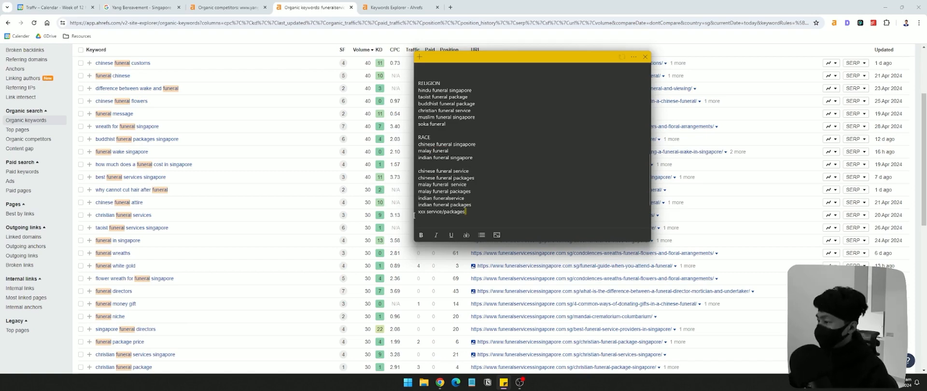
left_click_drag(466, 212, 413, 213)
key("BackSpace")
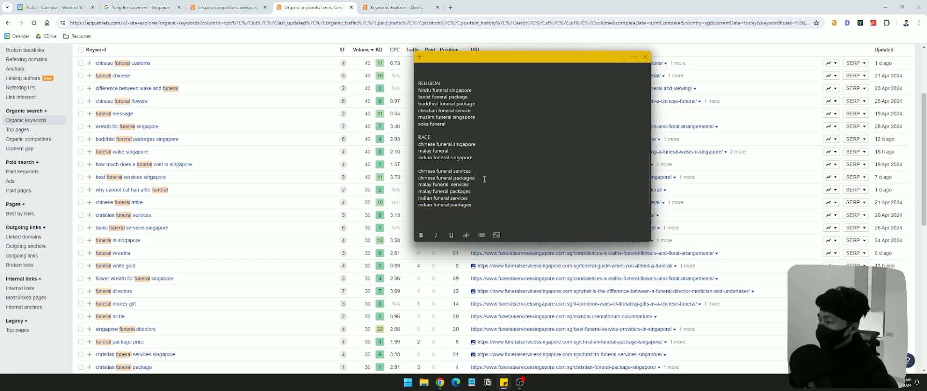
- Look up the six Chinese, Malay and Indian funeral services and packages keywords in Keywords Explorer for Singapore
double_click(421, 170)
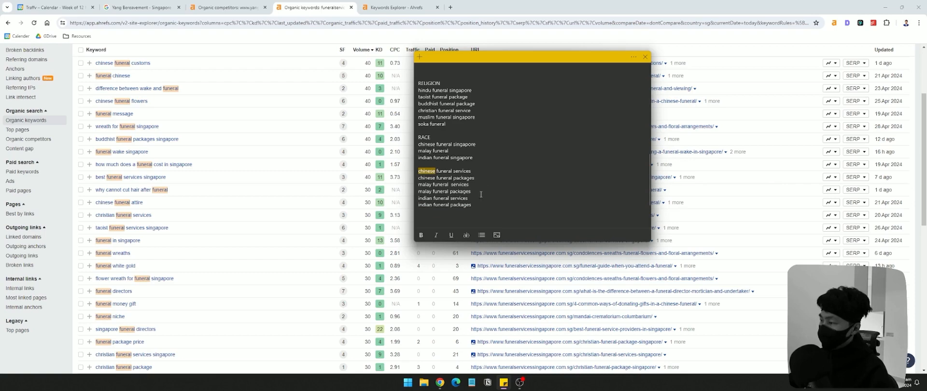
left_click_drag(473, 207, 416, 172)
scroll(337, 145, "up", 3)
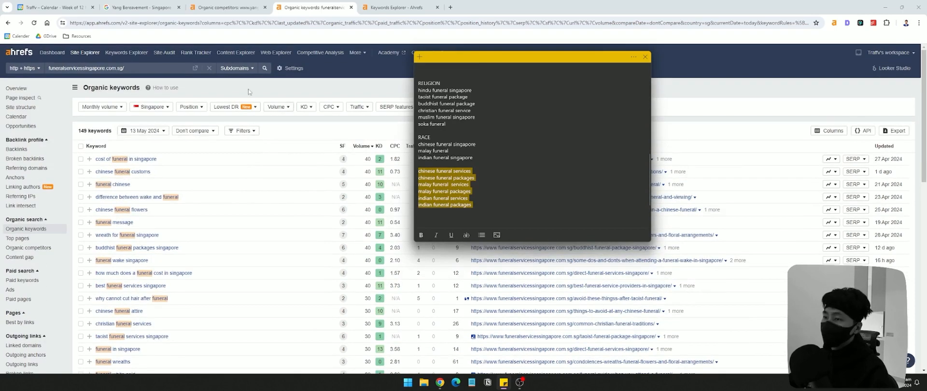
left_click(140, 57)
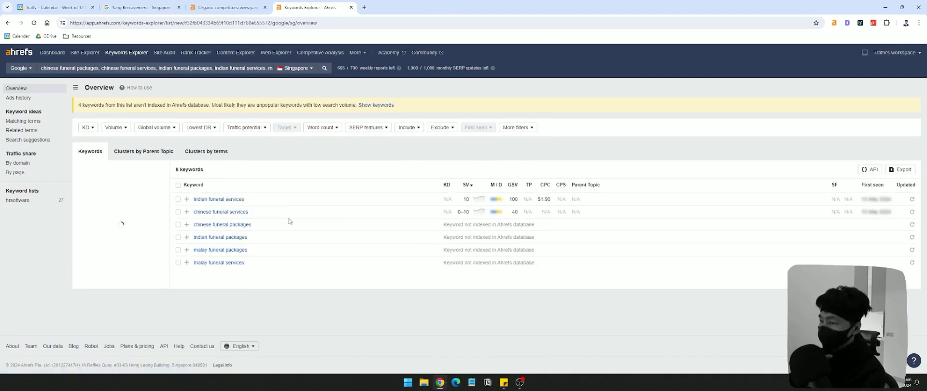
- Change "services" to "service" in the note's race keywords and look up the six keywords again in Keywords Explorer
left_click(506, 389)
left_click(478, 168)
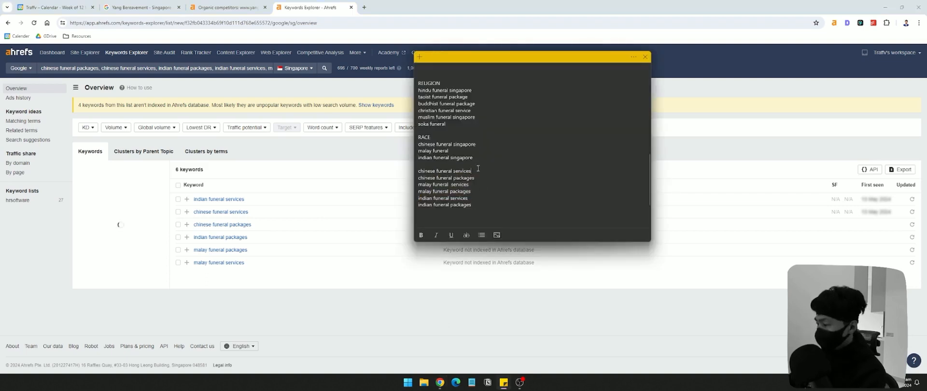
key("BackSpace")
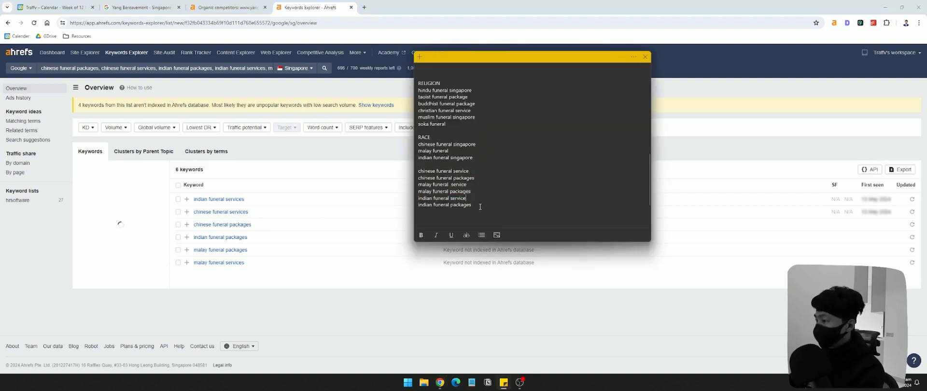
left_click_drag(478, 205, 419, 170)
left_click(127, 53)
key("ctrl+v")
key("Return")
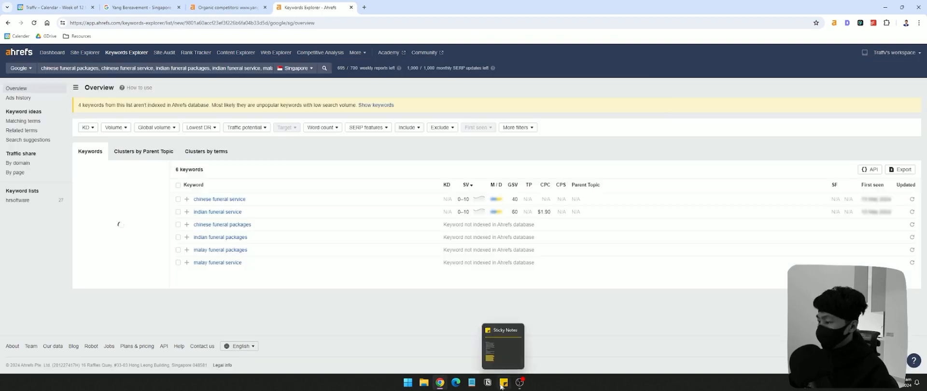
- Change "packages" to "package" in the note's race keywords and look up the revised six in Keywords Explorer
left_click(504, 382)
left_click(483, 171)
left_click(483, 177)
key("BackSpace")
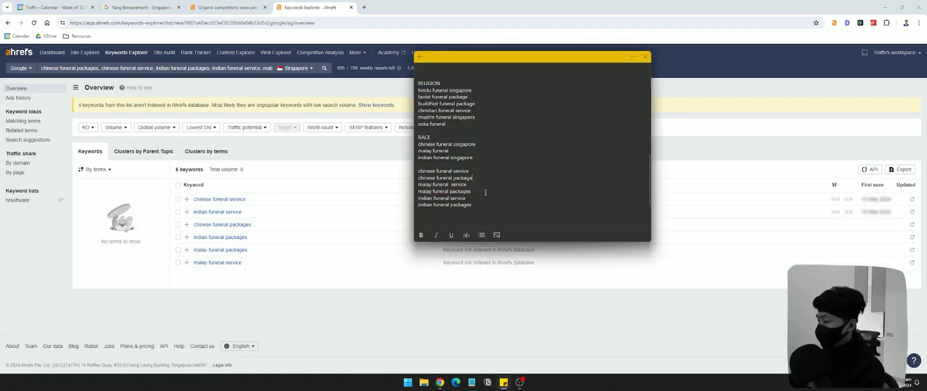
left_click_drag(478, 204, 417, 170)
left_click(127, 53)
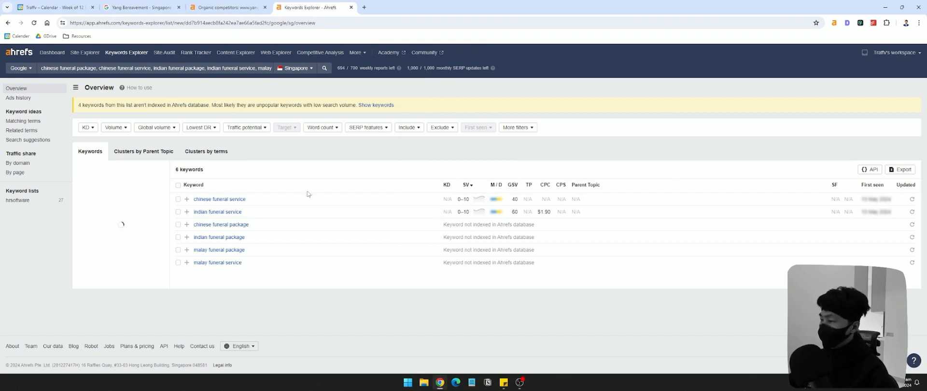
- Reduce the six race keywords to "chinese funeral", "malay funeral" and "indian funeral", and look these up in Keywords Explorer
left_click(504, 382)
left_click(451, 178)
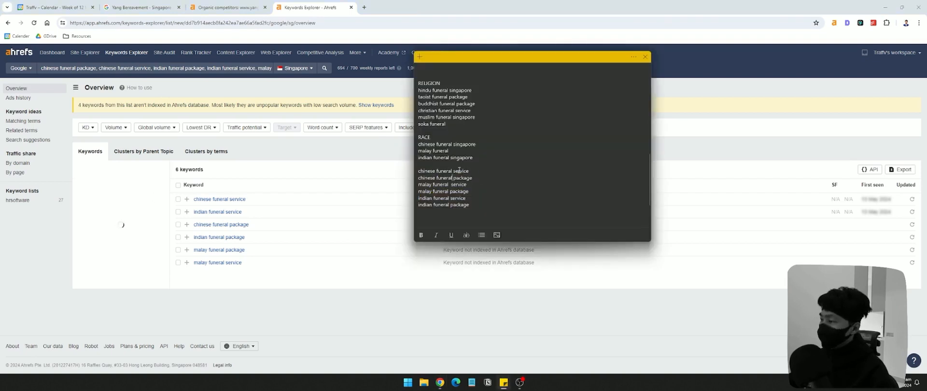
double_click(460, 171)
key("BackSpace")
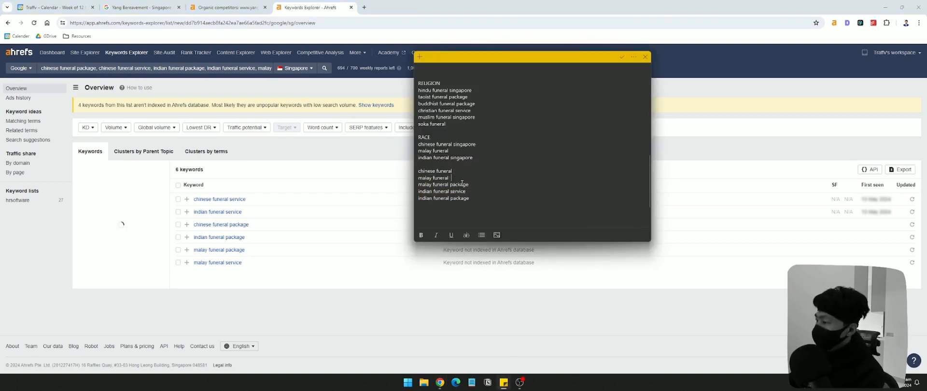
double_click(455, 191)
key("BackSpace")
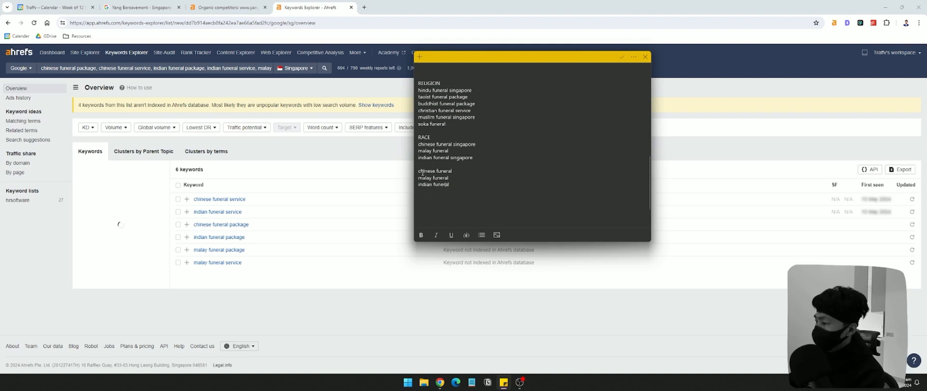
left_click_drag(418, 172, 453, 184)
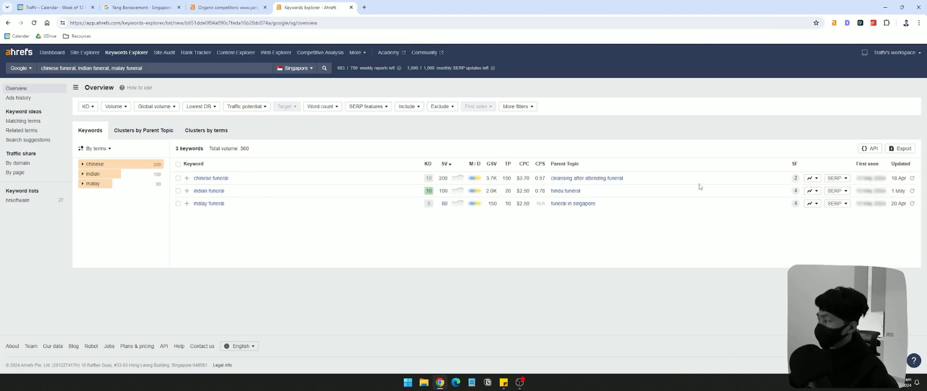
- Examine the top-ranking Embrace Funeral Services page for "chinese funeral" and check the race keywords in the note
left_click(842, 180)
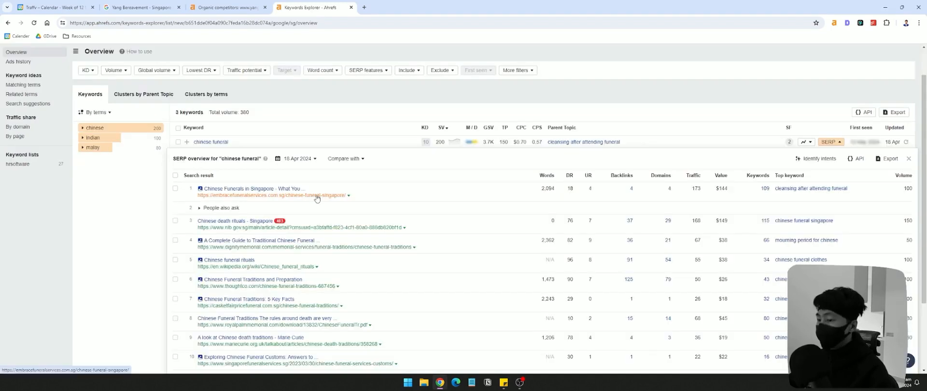
left_click(316, 195)
scroll(504, 134, "down", 15)
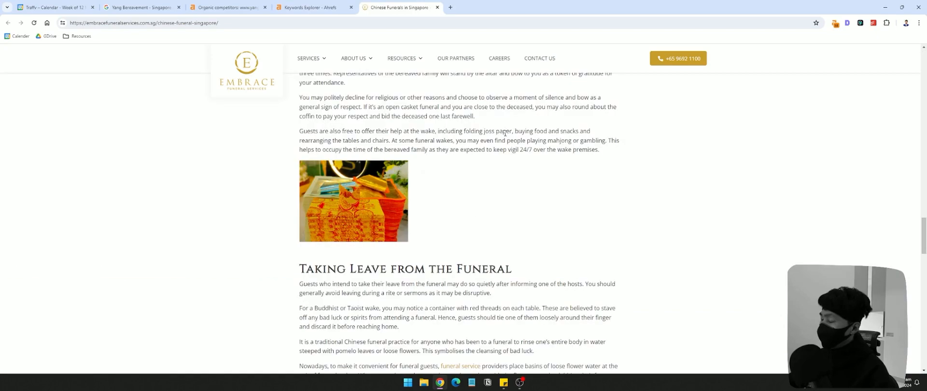
scroll(515, 192, "up", 10)
key("ctrl+shift+Tab")
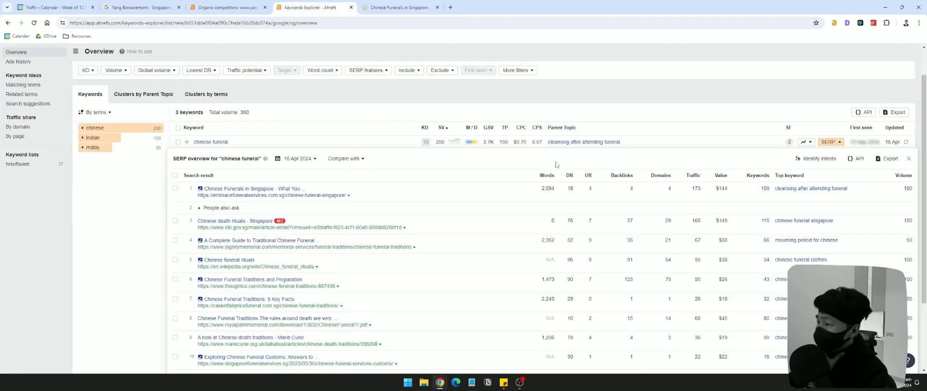
left_click(829, 142)
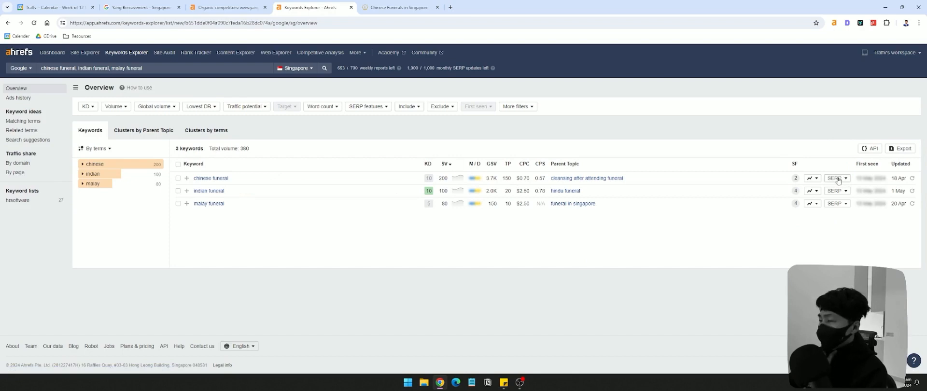
key("alt+Tab")
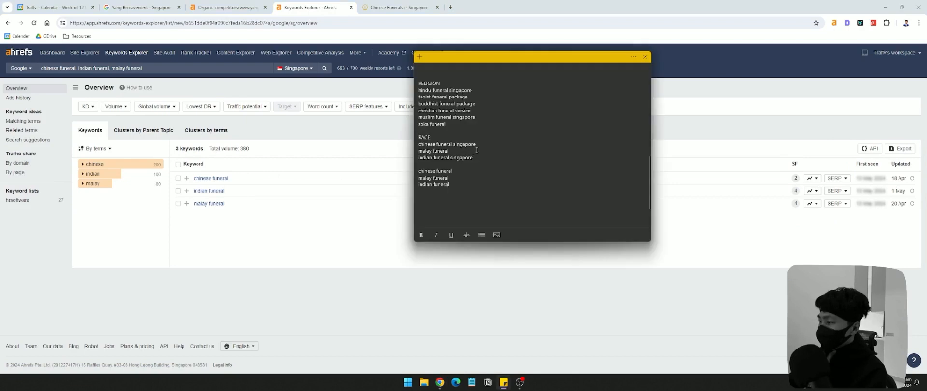
left_click(350, 231)
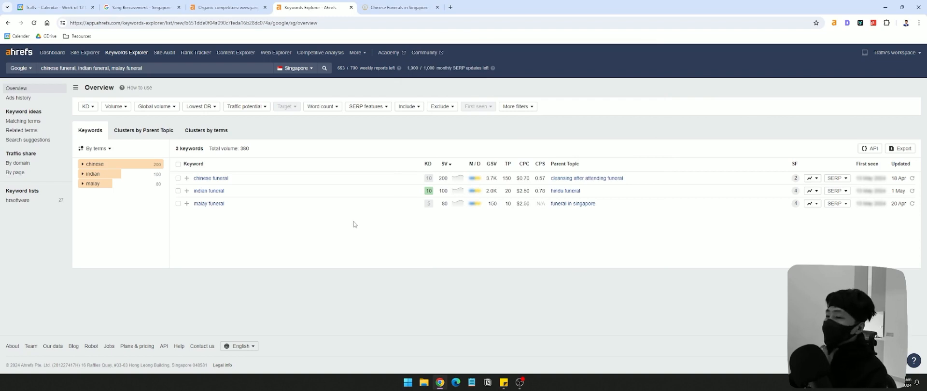
- Reopen the search results overview for "chinese funeral" and review the Embrace Funeral Services article's title and content for search intent
left_click(836, 179)
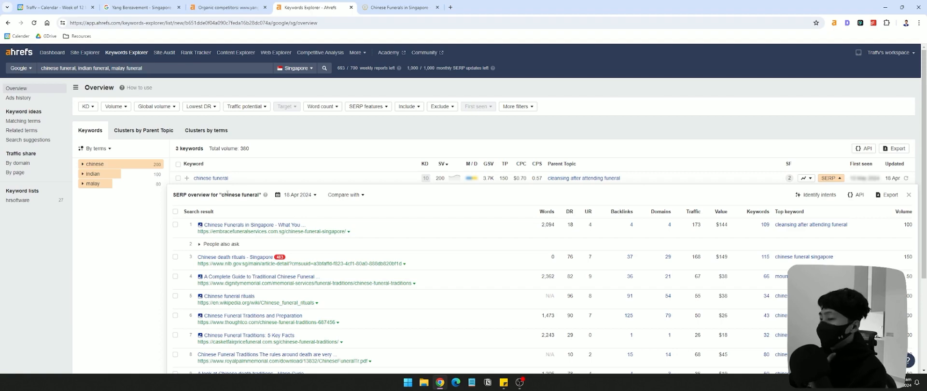
right_click(270, 231)
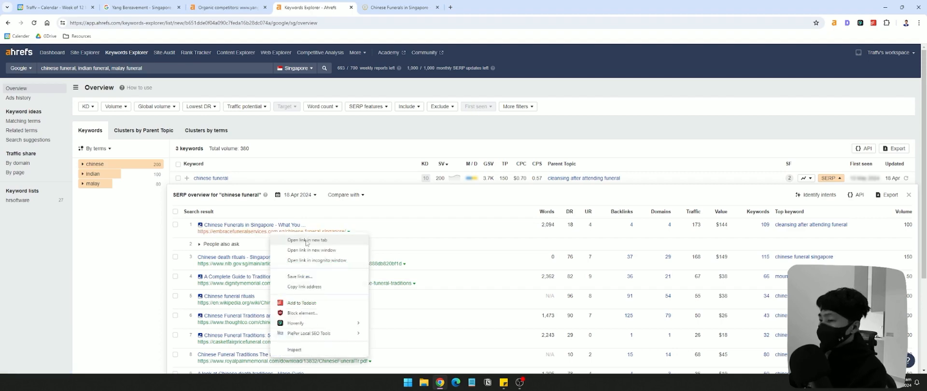
left_click(424, 6)
scroll(666, 263, "down", 5)
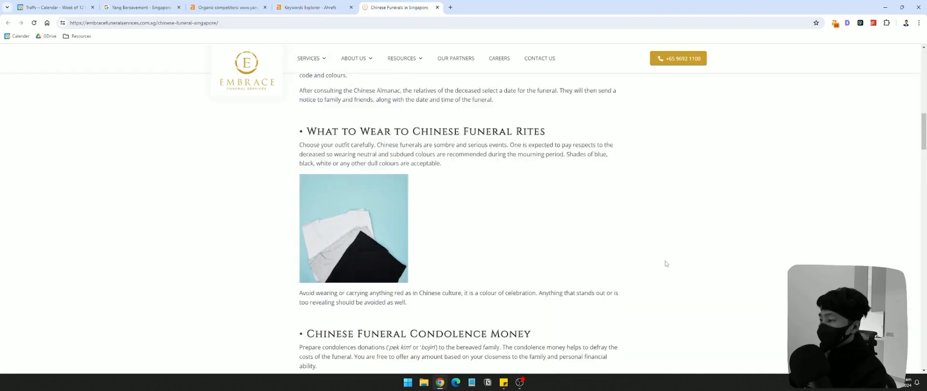
scroll(667, 265, "up", 10)
left_click_drag(625, 168, 630, 191)
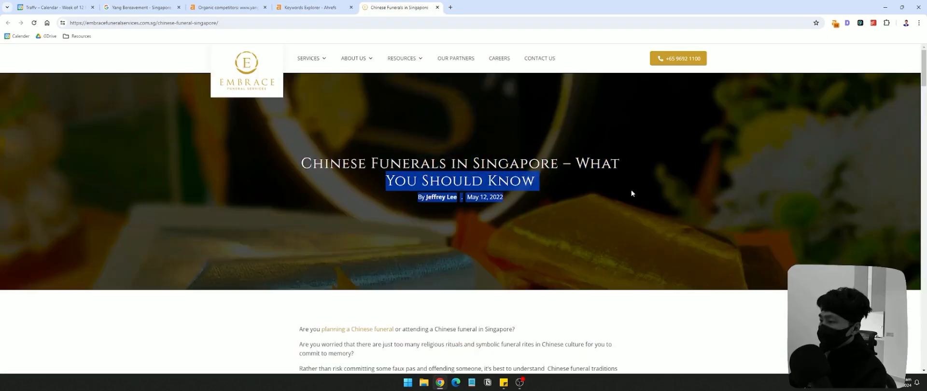
left_click(627, 190)
scroll(624, 189, "down", 10)
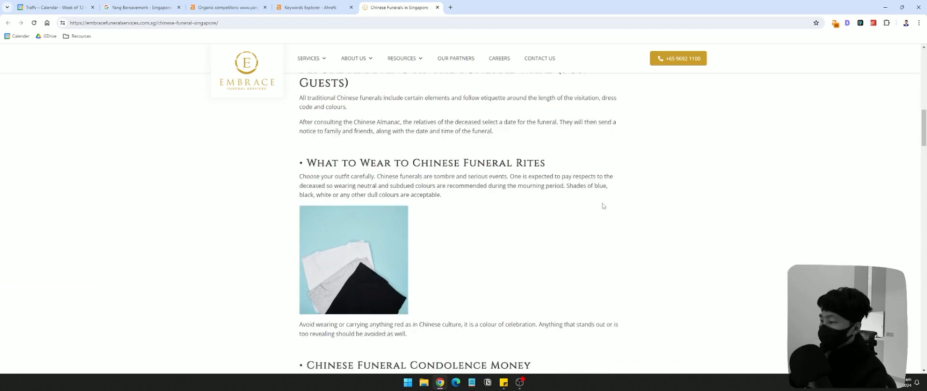
scroll(603, 206, "down", 15)
- Open the "Chinese death rituals" and Dignity Memorial results for "chinese funeral" in separate tabs, and close the results overview
left_click(313, 7)
right_click(343, 263)
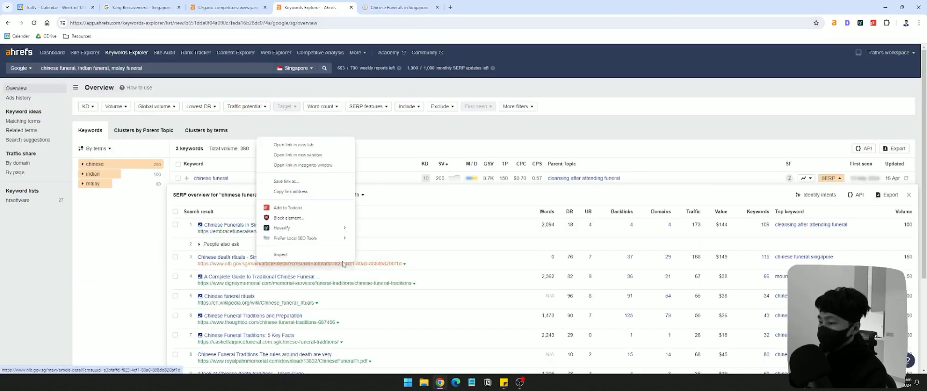
left_click(293, 145)
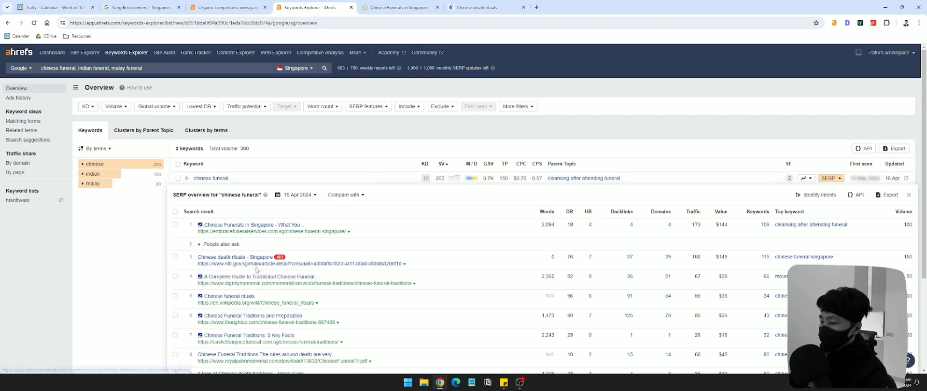
left_click(467, 9)
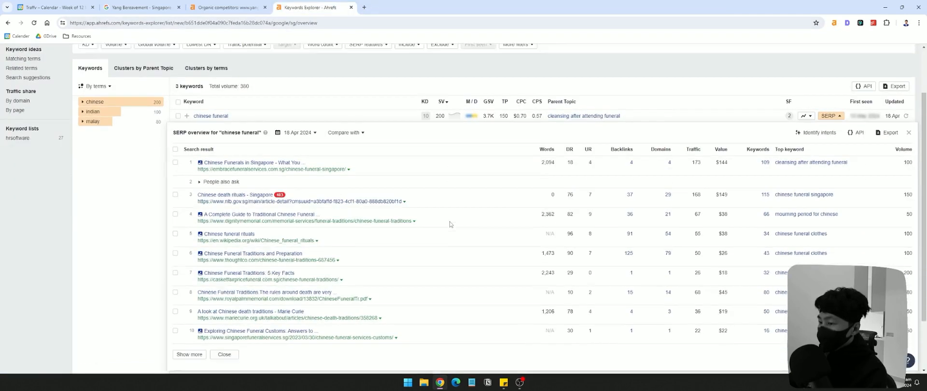
scroll(450, 223, "down", 1)
right_click(280, 211)
left_click(290, 219)
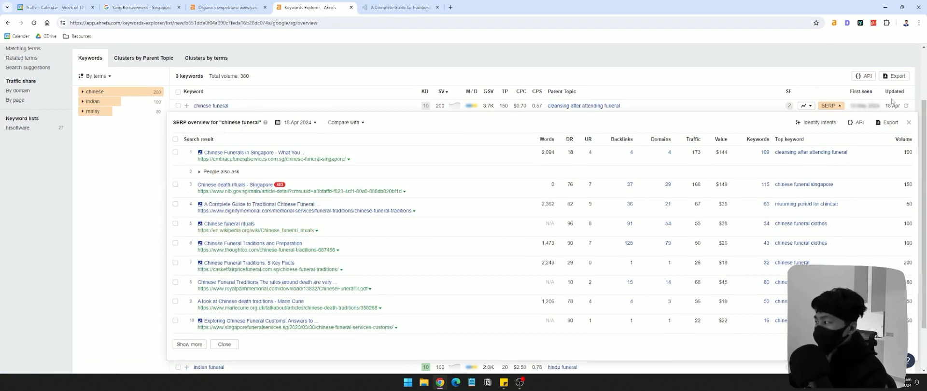
left_click(839, 109)
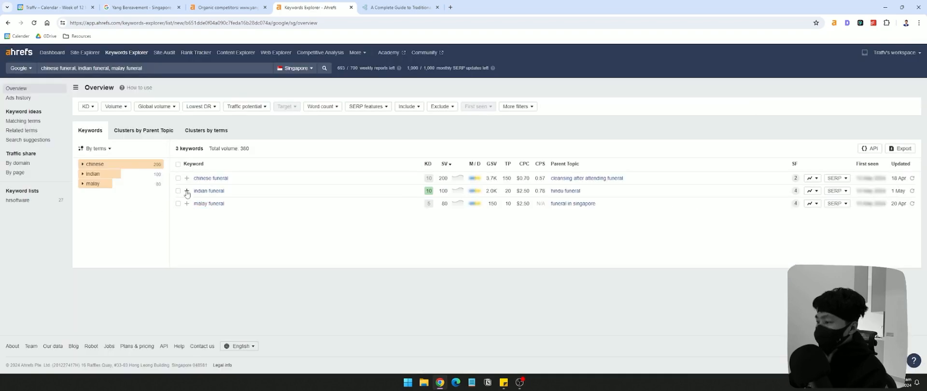
- Show the search results overview for "indian funeral" and skim Empathy's guide to Hindu funeral and mourning rituals
left_click(841, 191)
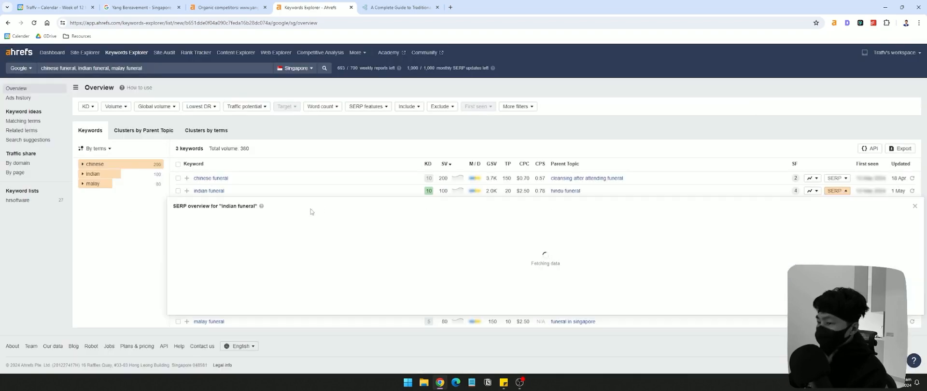
left_click(278, 245)
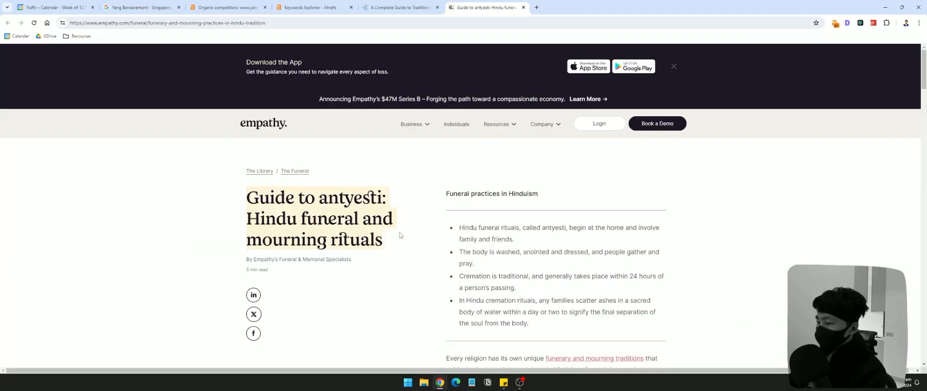
scroll(435, 217, "down", 15)
key("ctrl+shift+Tab")
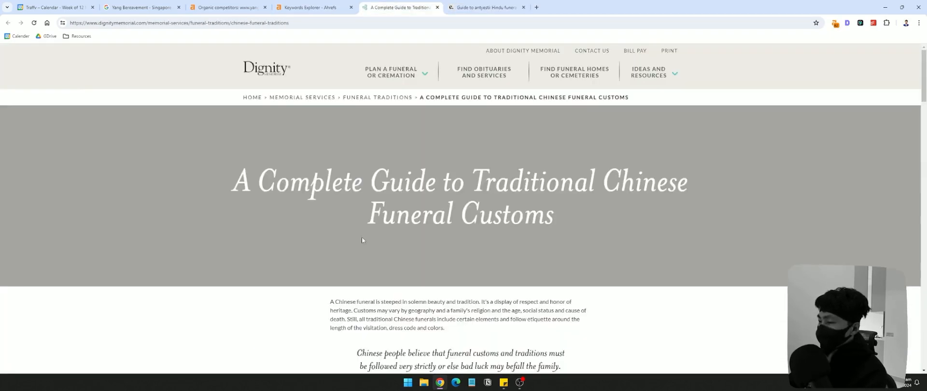
key("ctrl+shift+Tab")
- Examine the ranking pages for "indian funeral" and the top keyword and volume of the Singapore Hindu funeral service result
scroll(264, 278, "down", 1)
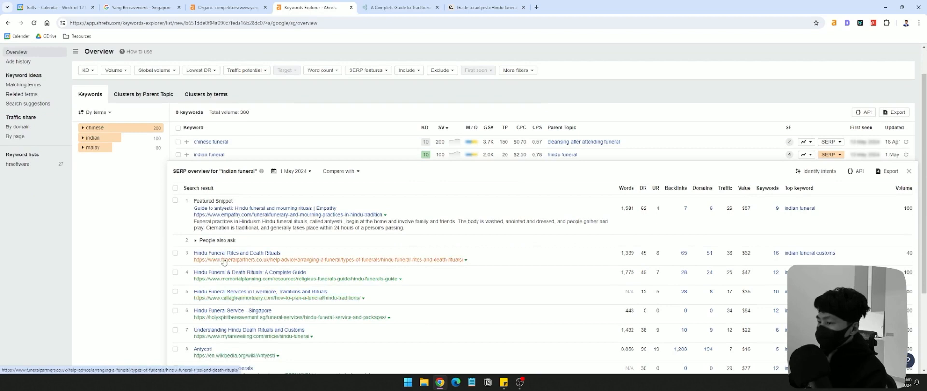
left_click_drag(193, 252, 232, 255)
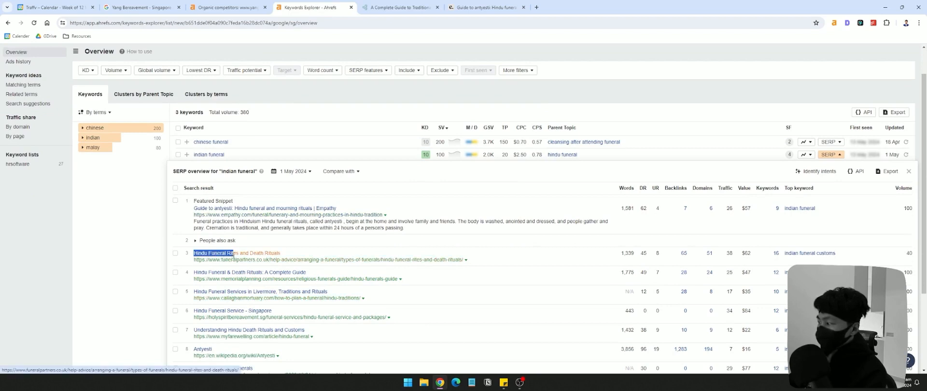
scroll(820, 252, "down", 2)
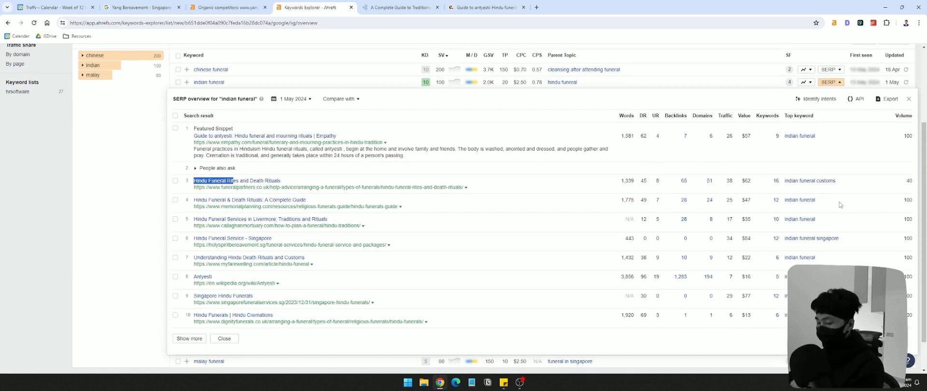
right_click(867, 246)
left_click(885, 246)
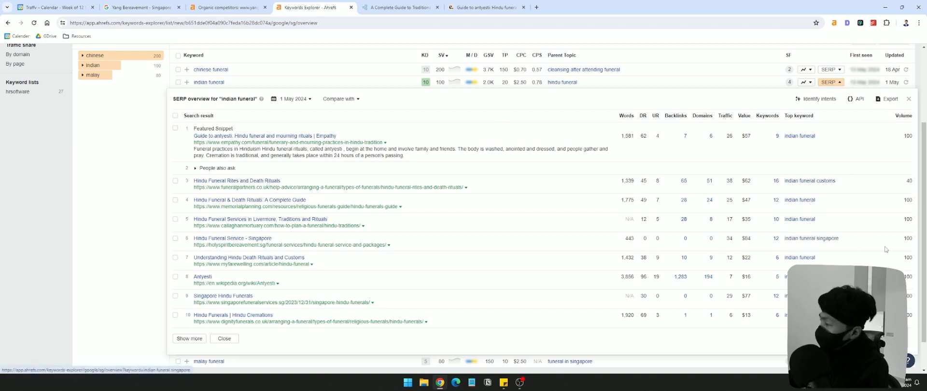
double_click(827, 238)
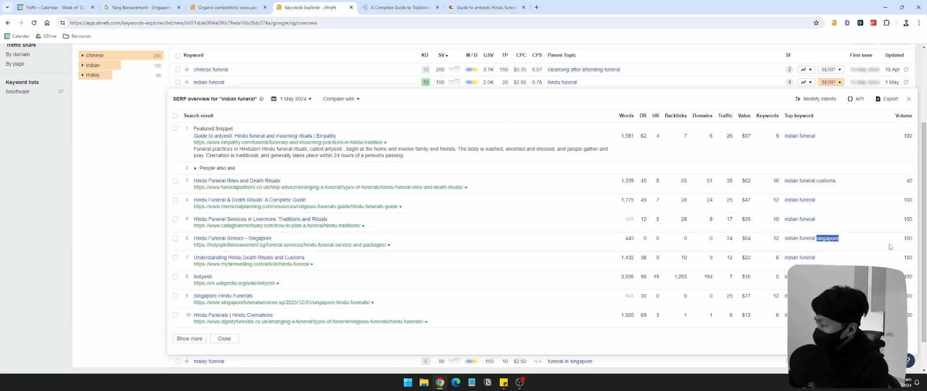
left_click(911, 238)
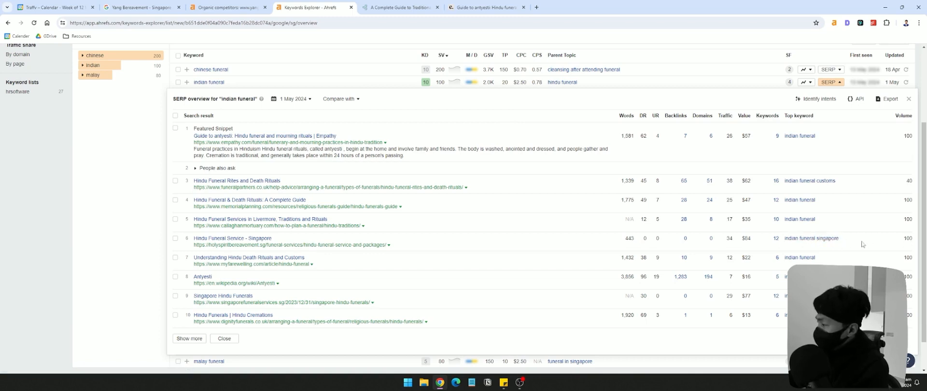
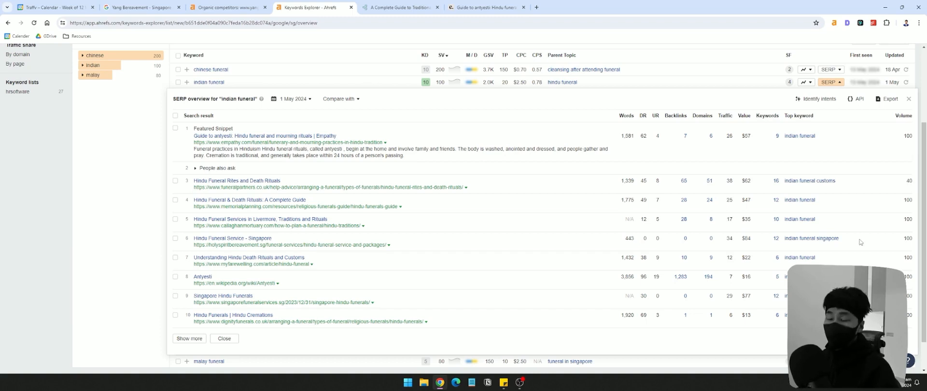
- Open the keyword overview for "indian funeral singapore" in a new tab
right_click(803, 239)
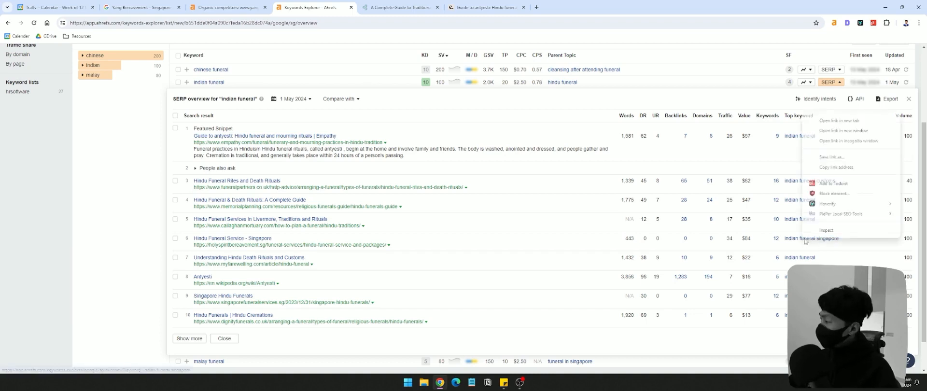
left_click(830, 119)
left_click(574, 7)
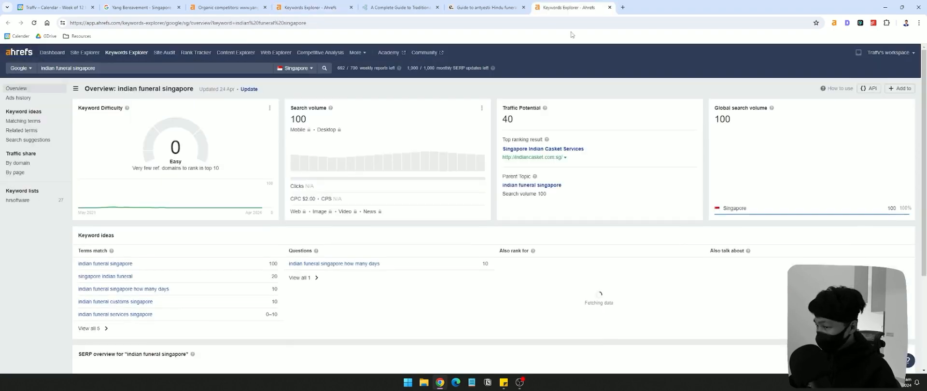
- Open the top-ranking Singapore Indian Casket Services result for "indian funeral singapore" in a new tab and review its headline
scroll(388, 240, "down", 10)
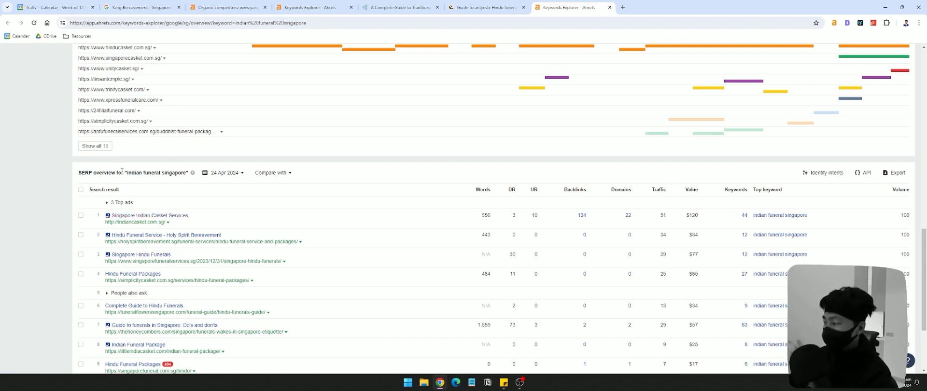
double_click(165, 173)
left_click(172, 179)
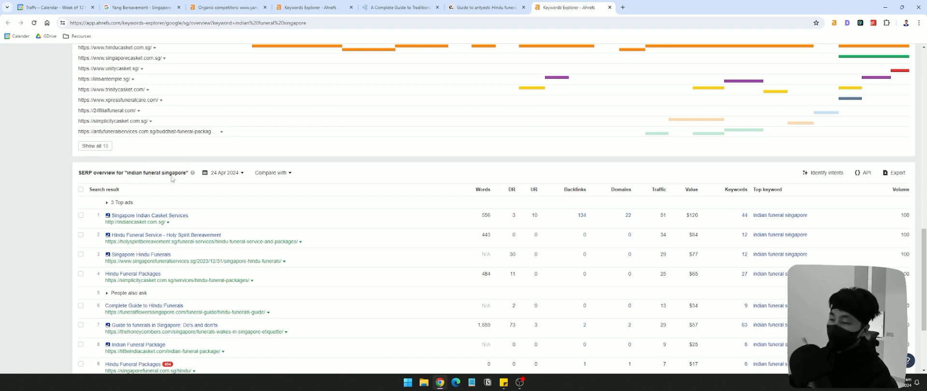
double_click(173, 172)
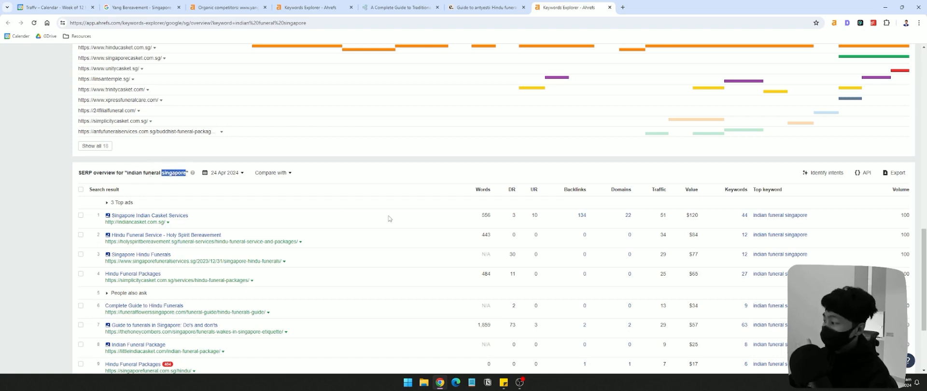
right_click(137, 217)
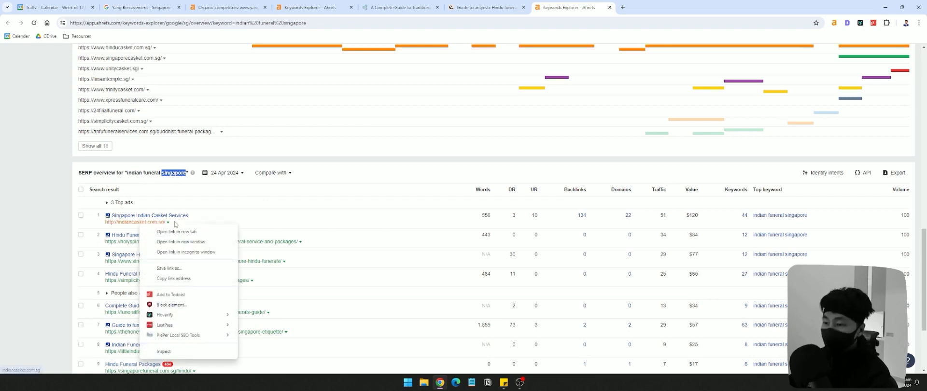
left_click(159, 226)
left_click(644, 7)
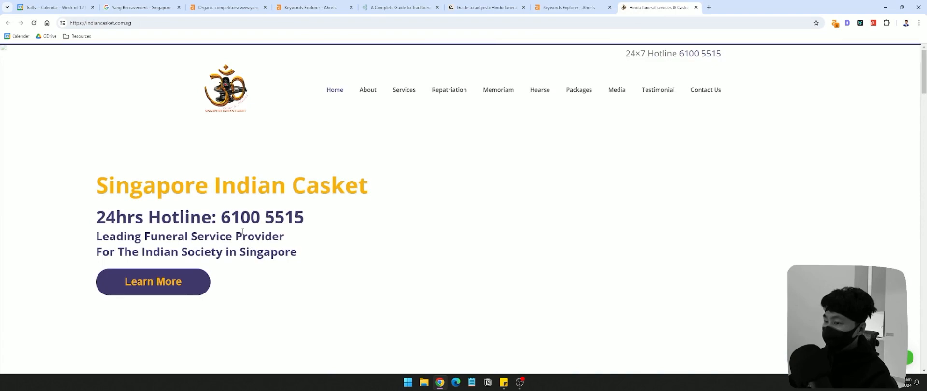
left_click_drag(263, 236, 110, 186)
- Open the second-ranked Holy Spirit Bereavement Hindu funeral result in a new tab and review its URL and page content
left_click(583, 9)
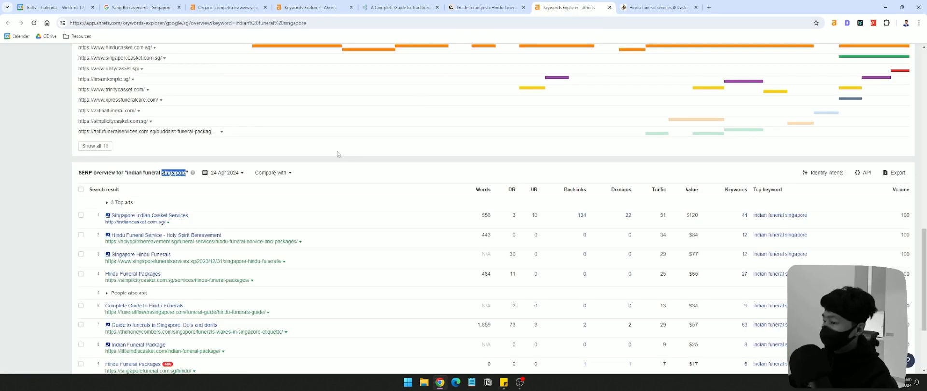
right_click(140, 242)
left_click(154, 116)
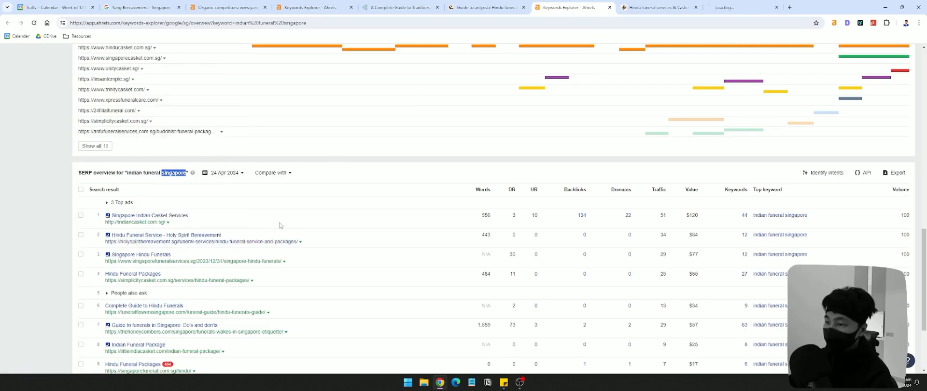
left_click(724, 8)
left_click_drag(347, 22, 70, 23)
left_click(348, 23)
scroll(424, 216, "down", 2)
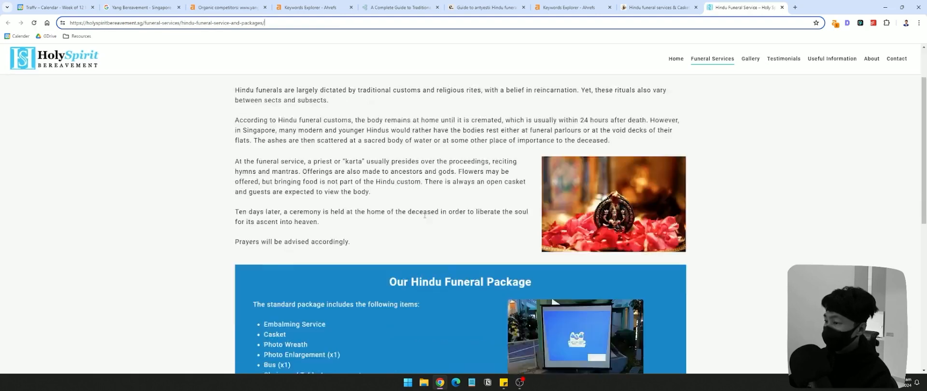
- Check the top keyword of the Holy Spirit Bereavement result in the "indian funeral" SERP overview, returning to the "indian funeral singapore" report
key("ctrl+4")
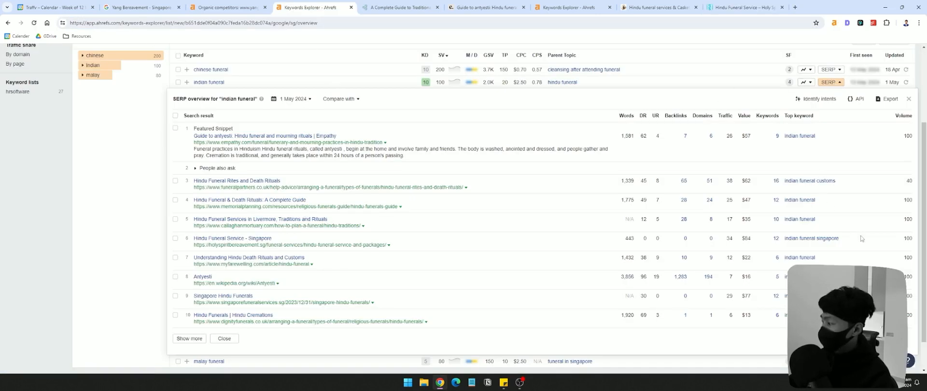
left_click_drag(863, 237, 816, 238)
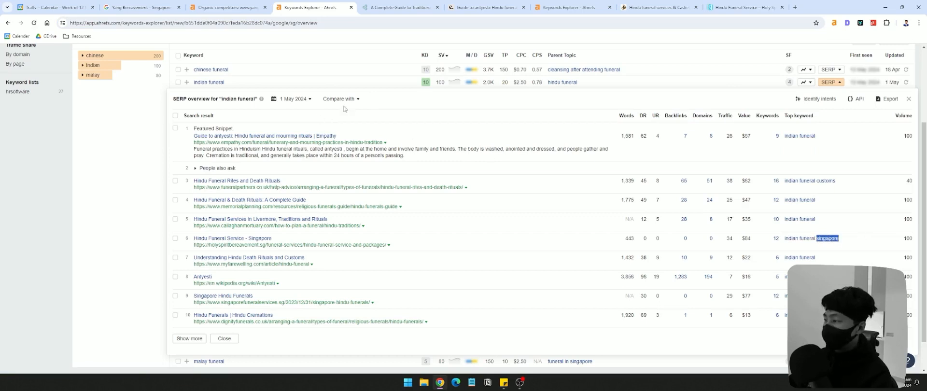
left_click(569, 7)
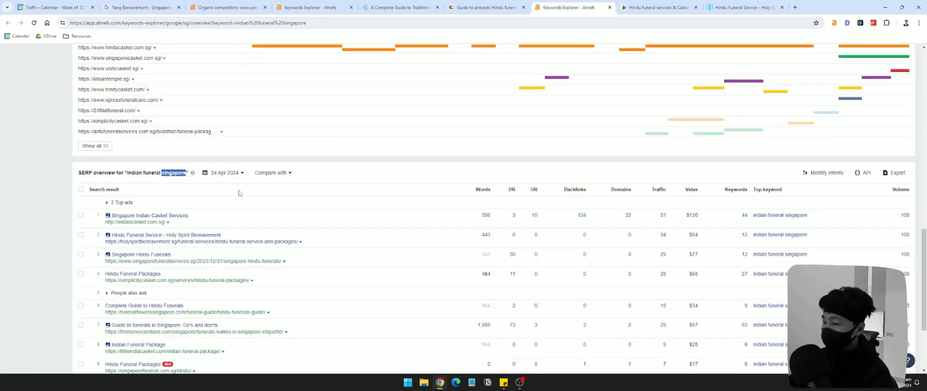
- Compare the words in "indian funeral singapore" with the titles of the top results in the SERP overview
left_click(145, 171)
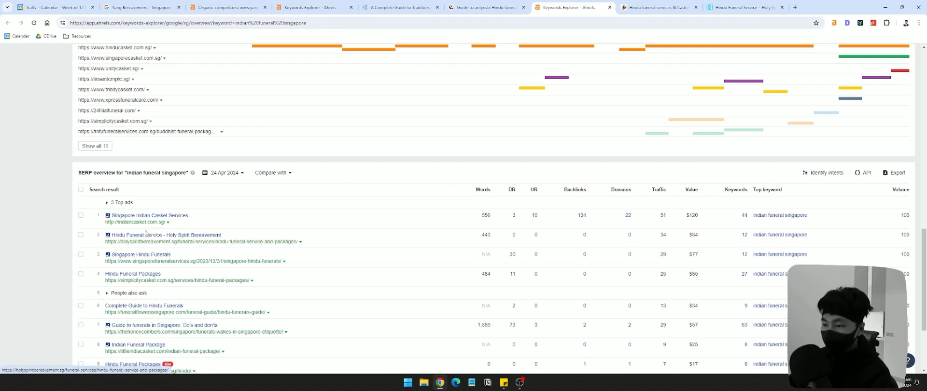
left_click_drag(170, 255, 120, 255)
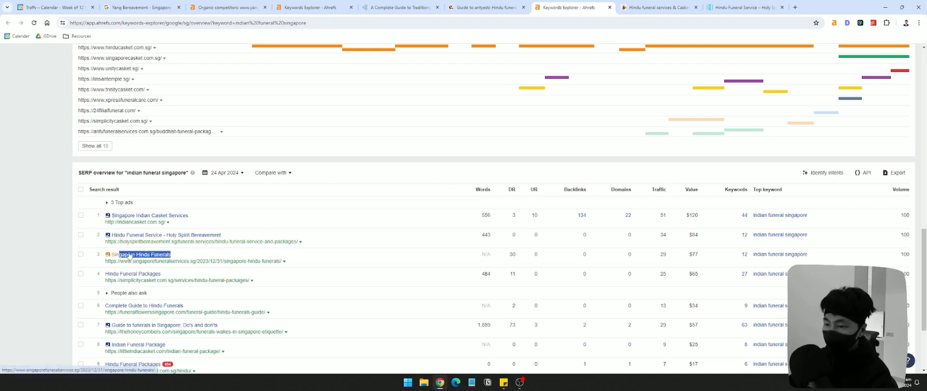
double_click(136, 173)
double_click(153, 173)
double_click(170, 174)
double_click(157, 174)
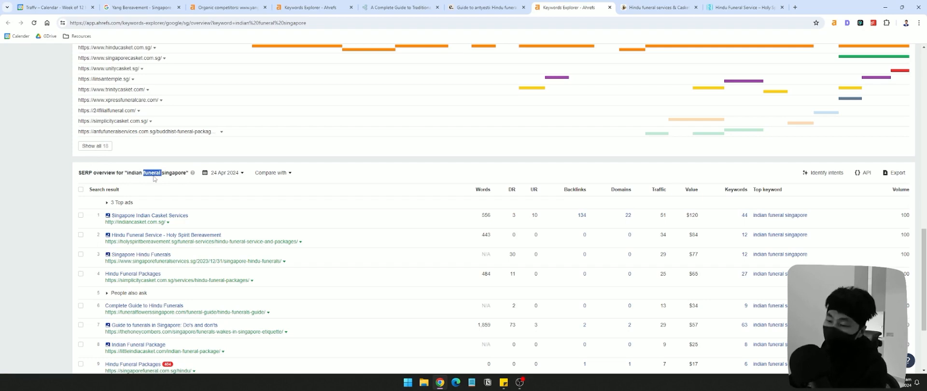
left_click(129, 172)
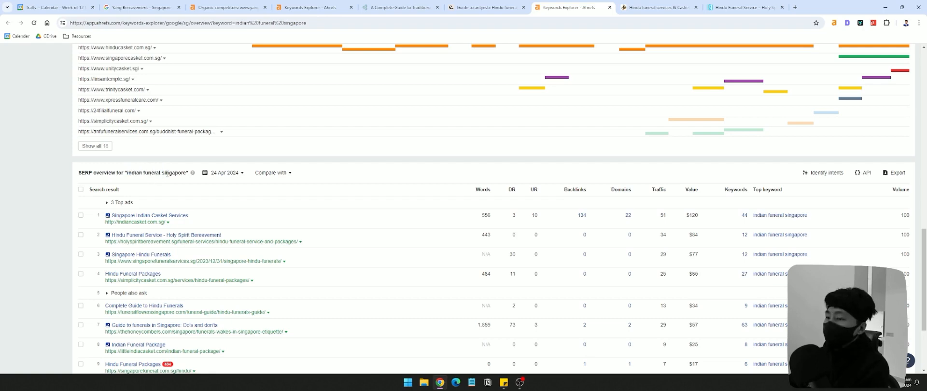
double_click(151, 173)
double_click(174, 172)
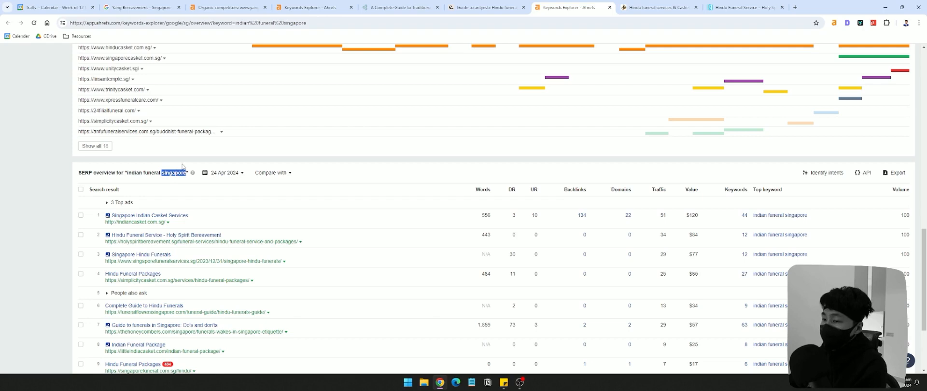
left_click_drag(128, 172, 159, 172)
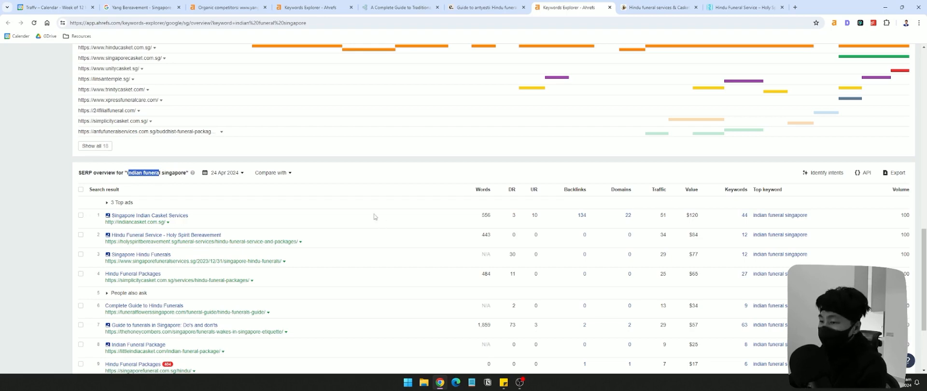
- In the sticky note, append "in Singapore" to the chinese, malay and indian funeral keywords in the last list
scroll(381, 216, "up", 3)
left_click(503, 382)
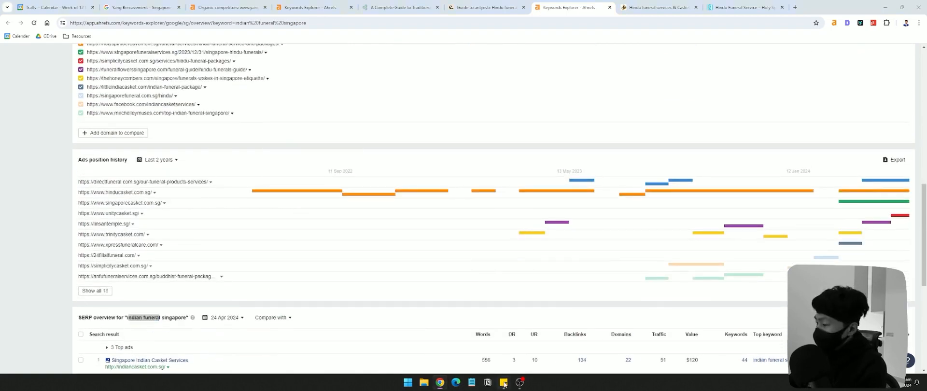
left_click(486, 168)
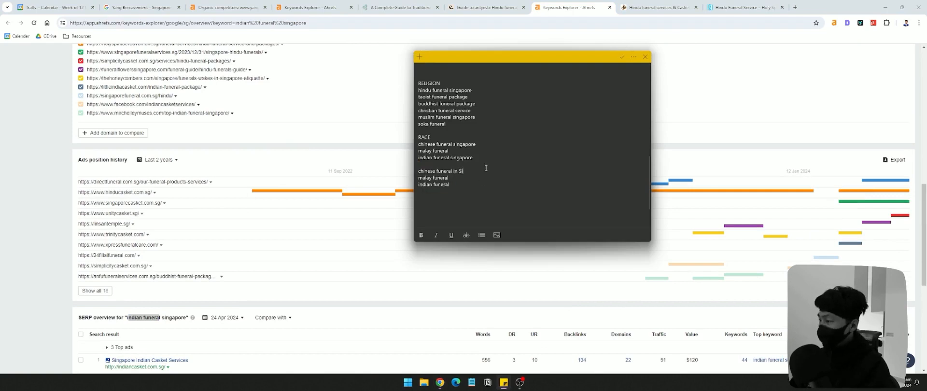
left_click_drag(452, 171, 482, 171)
key("ctrl+c")
left_click(481, 178)
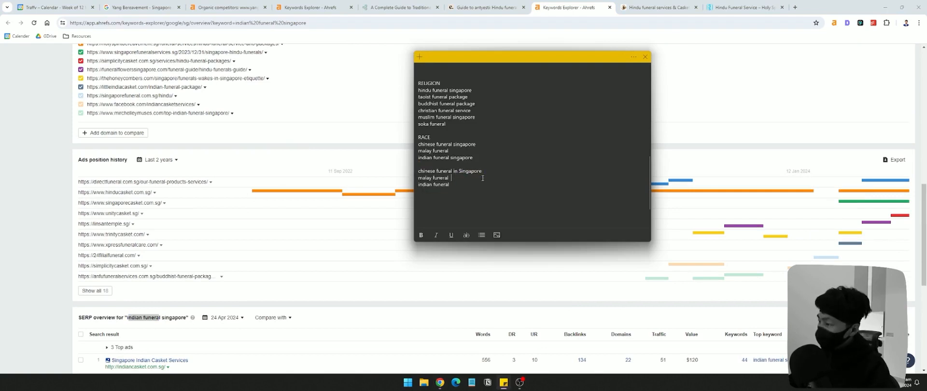
key("ctrl+v")
key("Return")
key("ctrl+v")
left_click(466, 187)
key("BackSpace")
left_click(509, 169)
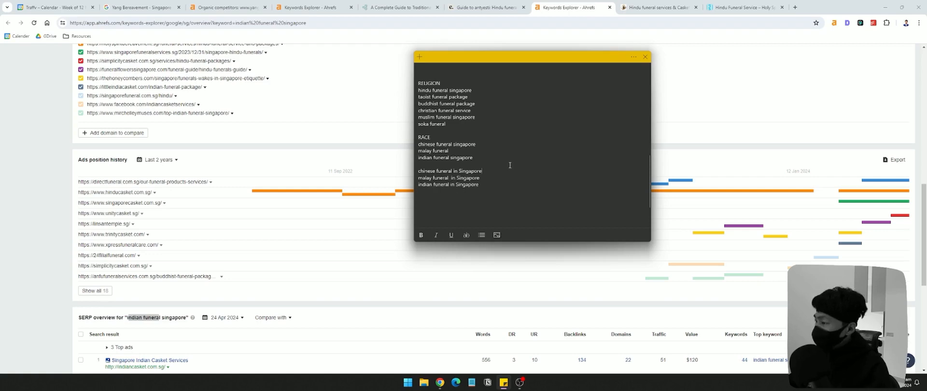
- Delete the old three-keyword list under RACE so the "in Singapore" keywords sit directly below that heading
left_click_drag(481, 157, 448, 138)
key("BackSpace")
key("BackSpace")
- Copy the hindu, taoist, buddhist, christian and muslim funeral keywords from the note's RELIGION list into a new Keywords Explorer search
scroll(531, 155, "up", 1)
scroll(310, 238, "up", 9)
left_click_drag(448, 172, 419, 138)
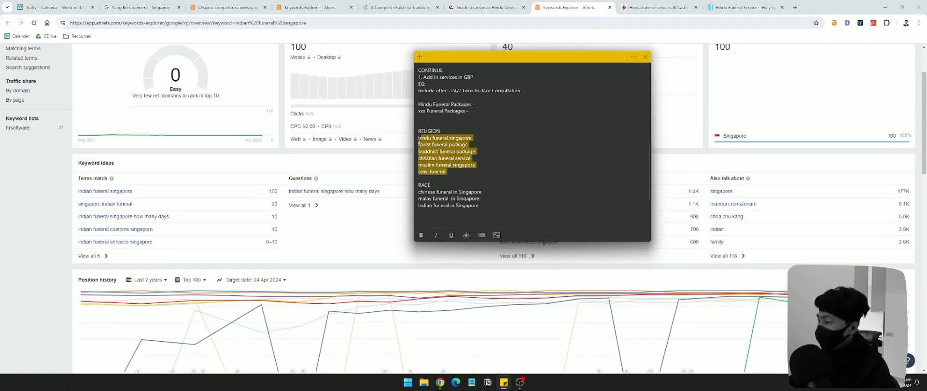
left_click(469, 144)
left_click_drag(487, 165, 406, 138)
scroll(403, 141, "up", 2)
left_click_drag(472, 158, 415, 151)
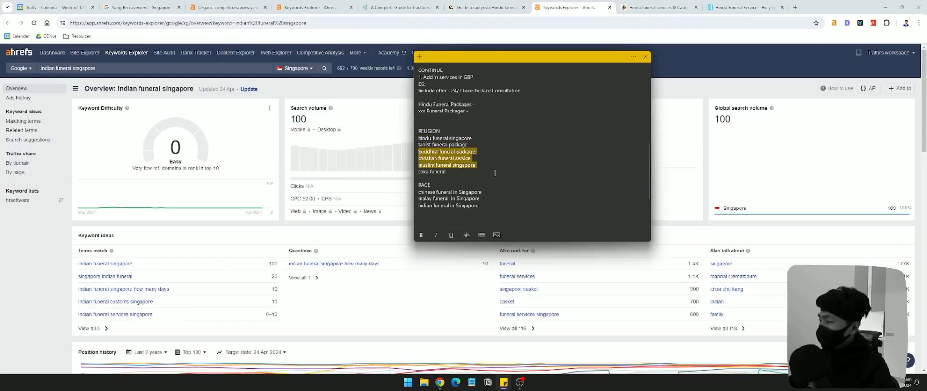
left_click_drag(485, 164, 405, 139)
key("ctrl+c")
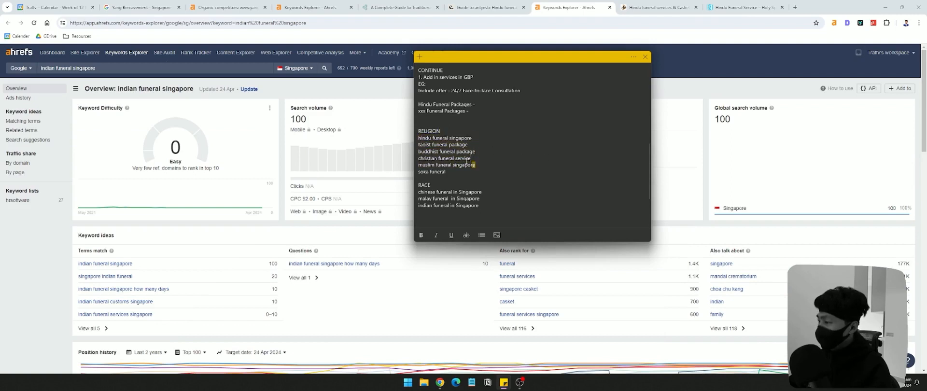
left_click(127, 52)
key("ctrl+v")
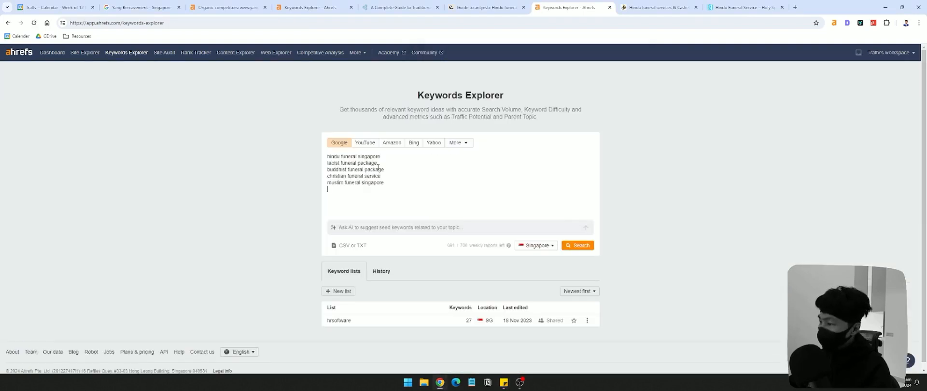
- Add "hindu funeral packages" and "hindu funeral services" below "hindu funeral singapore" in the keyword list
double_click(367, 156)
left_click(416, 157)
key("Return")
key("Return")
key("Up")
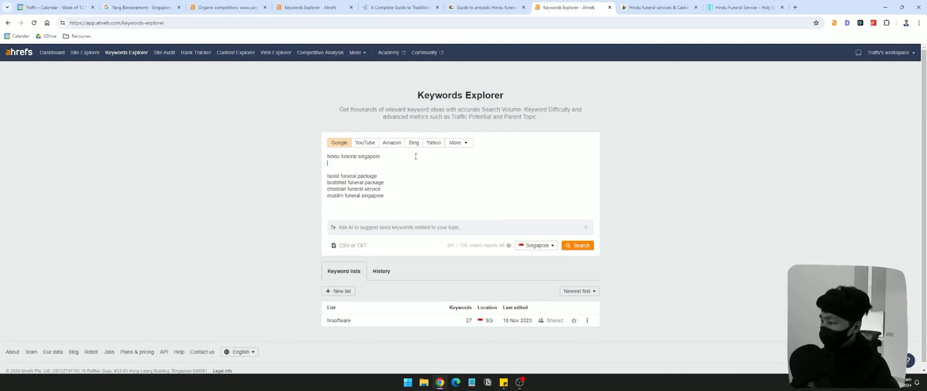
key("ctrl+v")
key("ctrl+z")
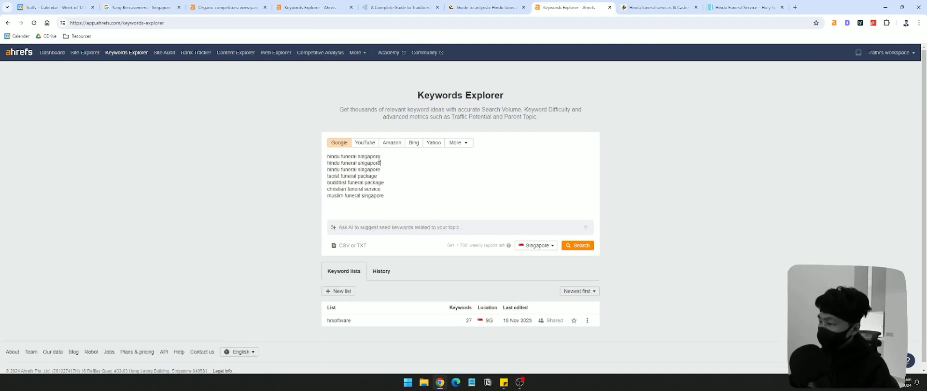
double_click(378, 164)
type("package")
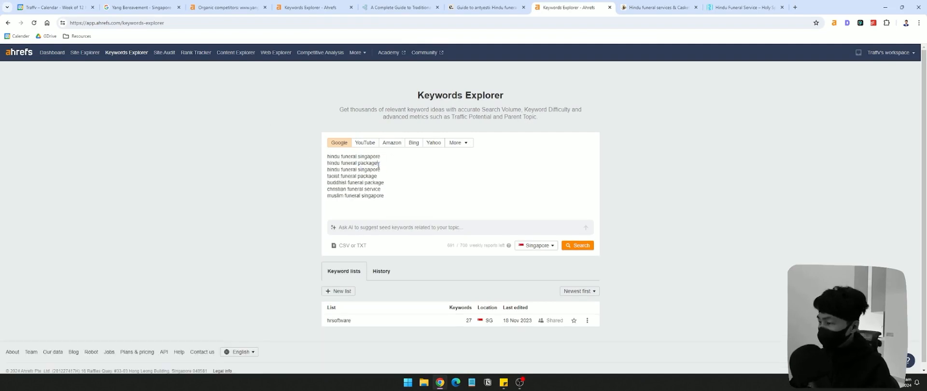
double_click(370, 169)
type("services")
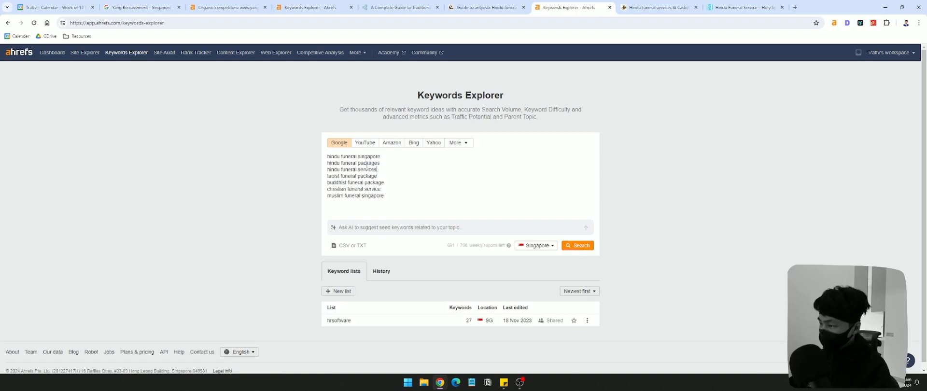
- Duplicate the taoist, buddhist, christian and muslim funeral keywords to three lines each and remove the blank lines between groups
key("Return")
left_click_drag(377, 182, 301, 178)
key("ctrl+c")
key("ctrl+v")
key("ctrl+v")
key("ctrl+v")
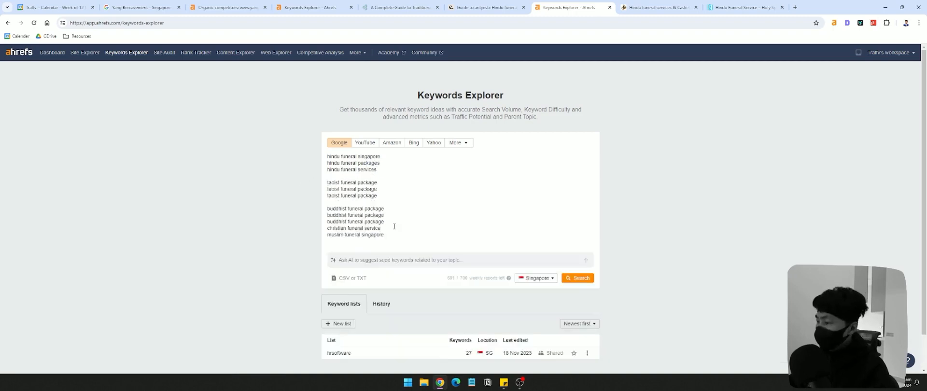
left_click_drag(382, 229, 328, 225)
key("ctrl+v")
key("ctrl+v")
key("ctrl+v")
left_click(375, 203)
key("BackSpace")
key("BackSpace")
- Make the taoist, buddhist, christian and muslim lines end in "singapore", "packages" and "services" within each group, and search the whole keyword list
double_click(371, 157)
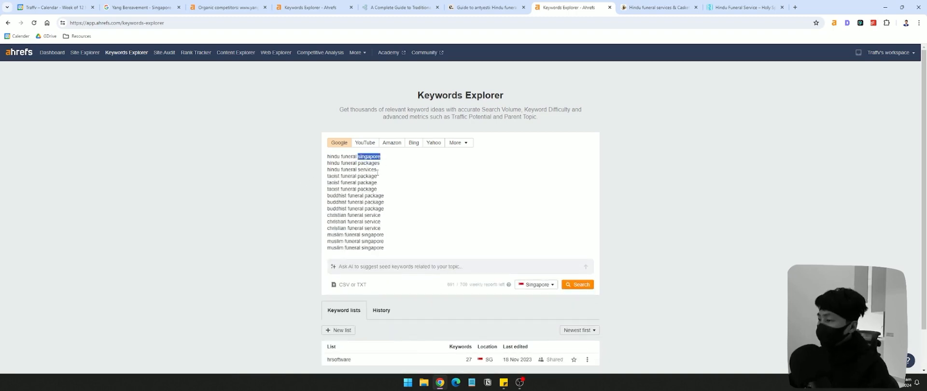
double_click(368, 175)
type("singapore")
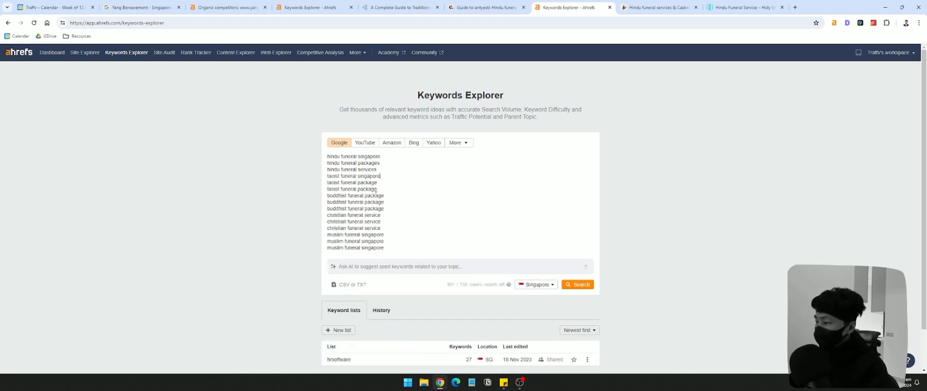
double_click(374, 195)
type("singapore")
double_click(372, 215)
type("singapore")
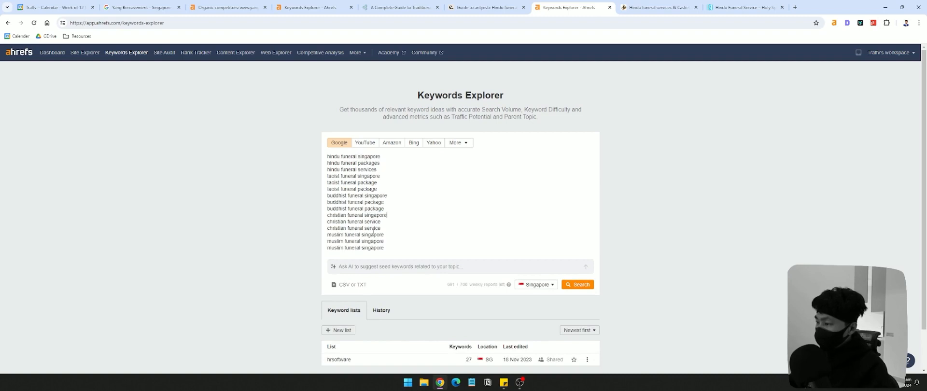
double_click(370, 163)
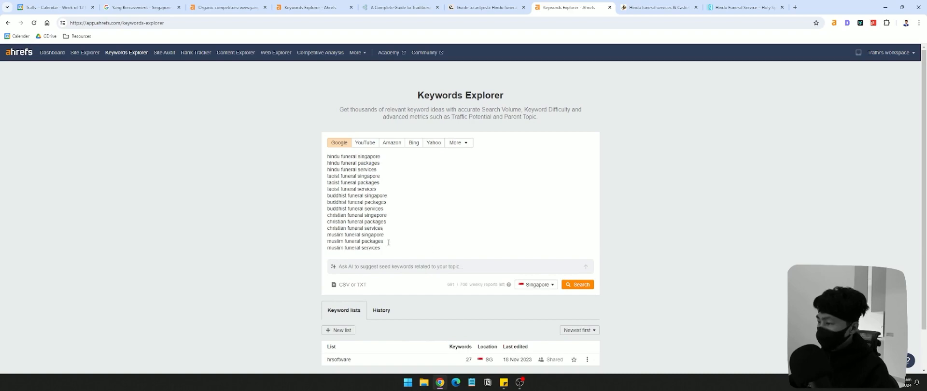
left_click(577, 285)
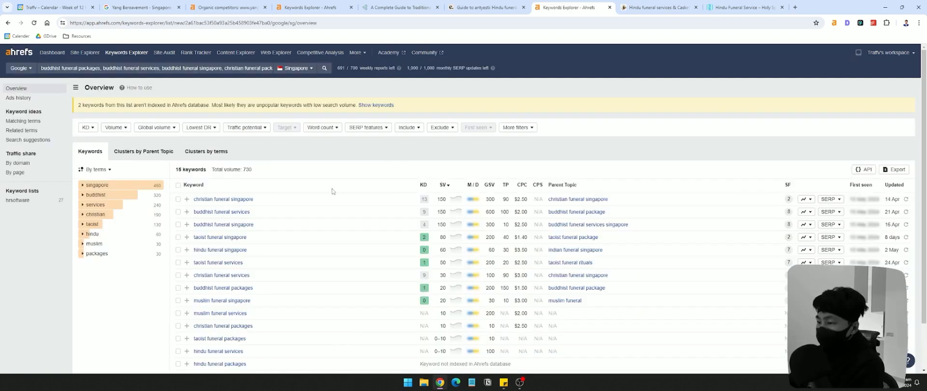
- Reword every RELIGION keyword in the note to end in "funeral in singapore" and add the line "include services and packages in description"
left_click_drag(253, 199, 230, 200)
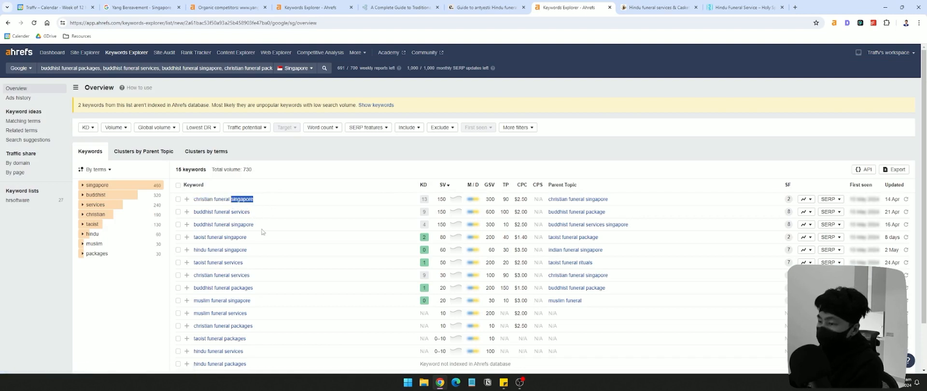
left_click_drag(262, 226, 231, 212)
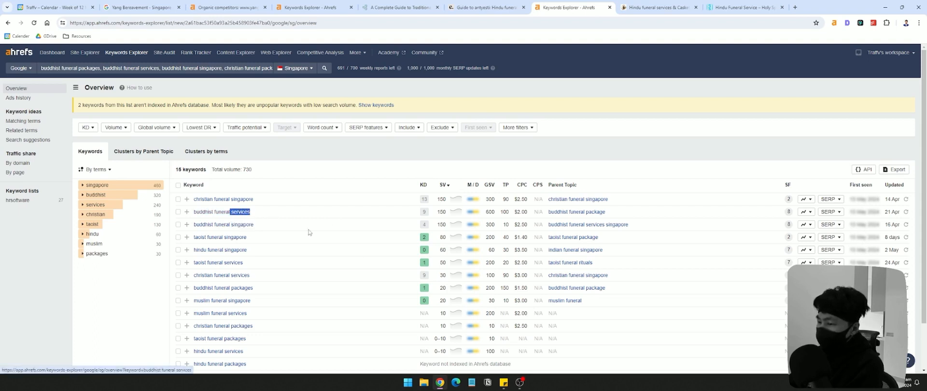
left_click(503, 381)
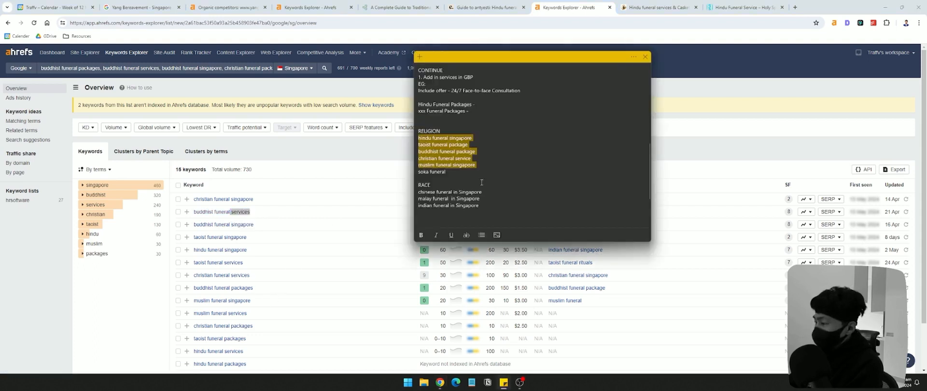
left_click(497, 169)
key("Return")
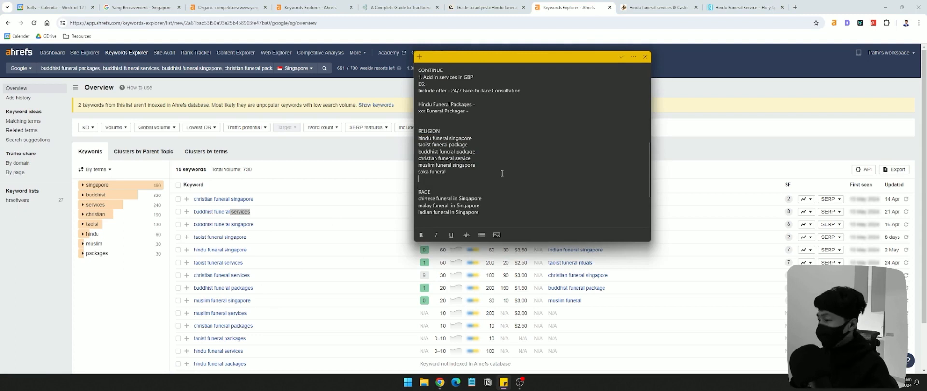
key("BackSpace")
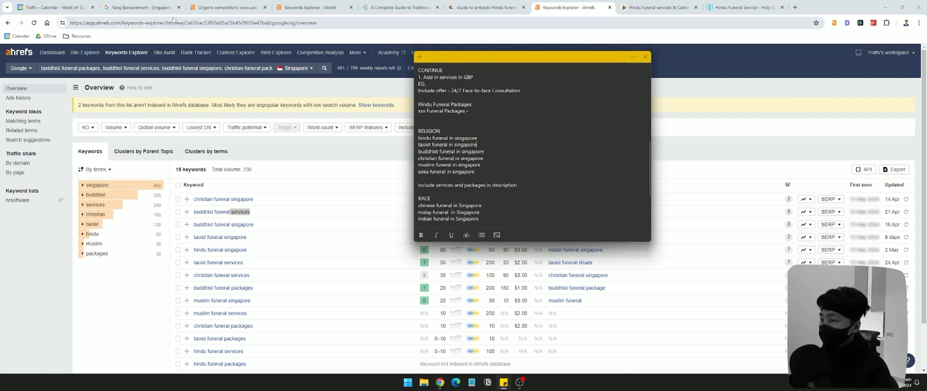
- Switch to the Yang Bereavement Google Business Profile and add "Christian Funeral in Singapore" as a custom service under Funeral home
left_click(138, 8)
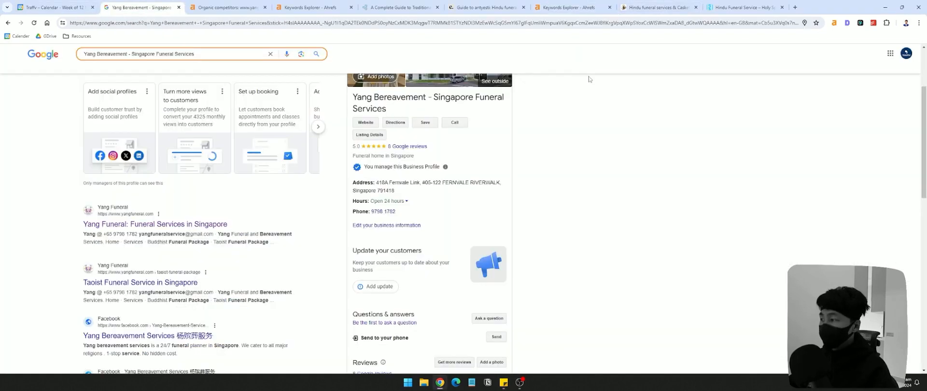
scroll(217, 232, "up", 3)
left_click(170, 178)
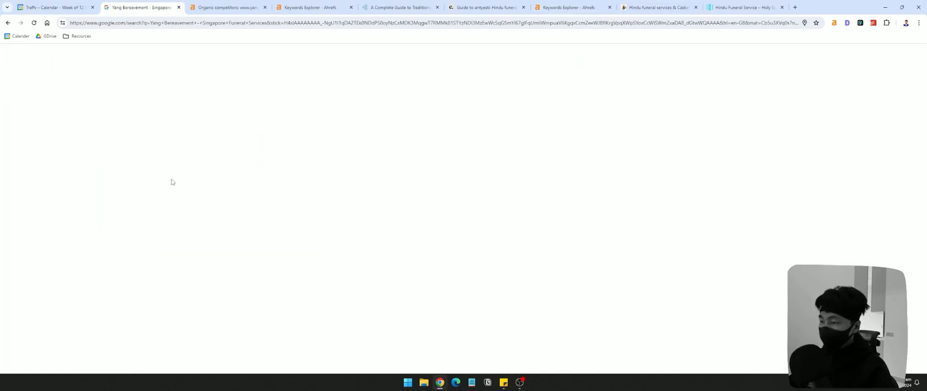
left_click(406, 182)
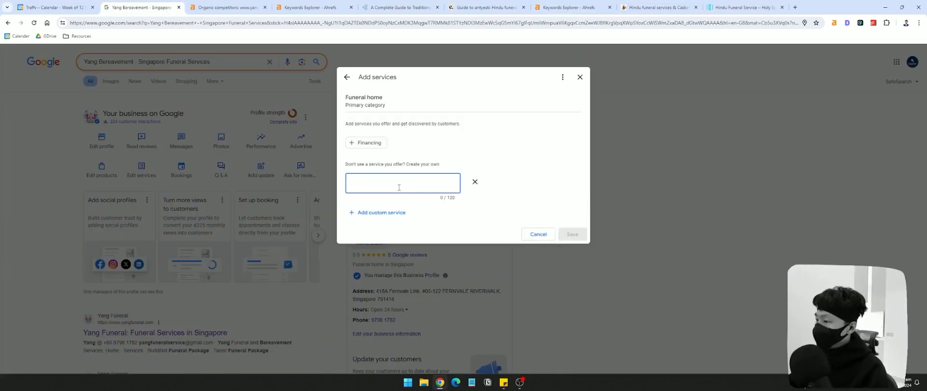
left_click(504, 381)
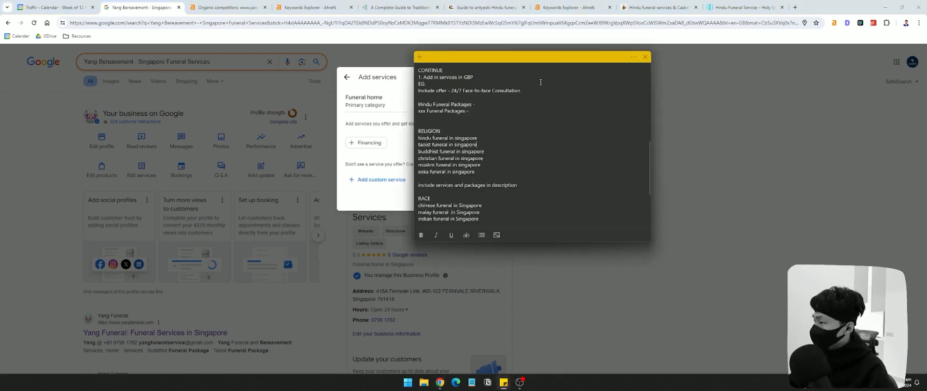
left_click_drag(529, 61, 623, 69)
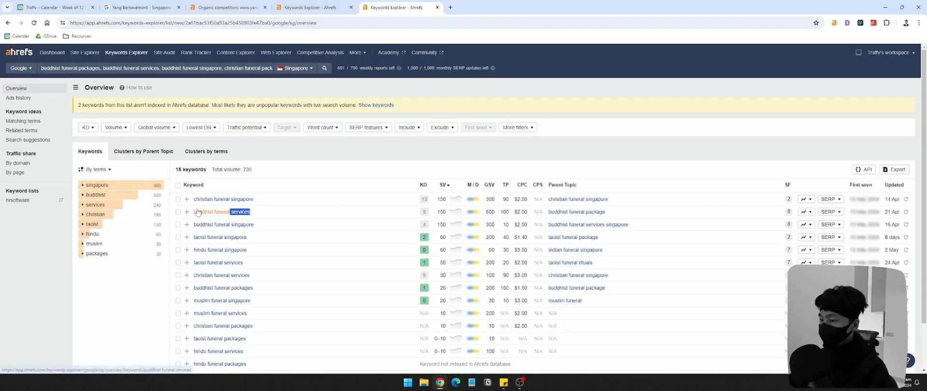
left_click(502, 382)
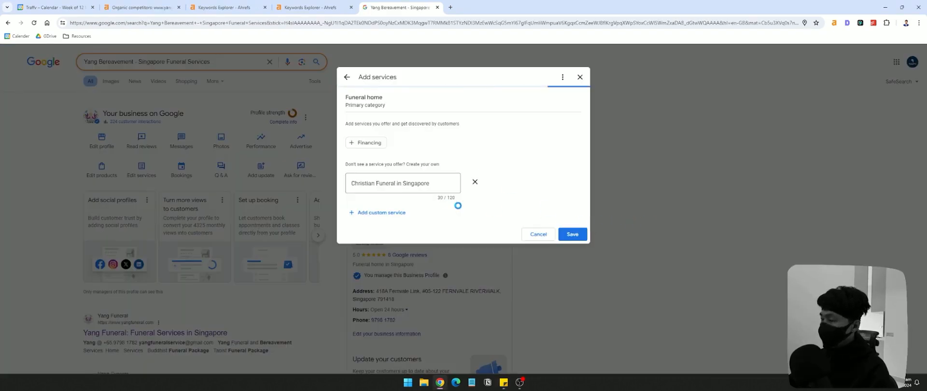
- Place the browser beside the note and enter its hindu, taoist, muslim and soka "funeral in singapore" lines as separate custom services
left_click_drag(485, 7, 438, 30)
left_click(745, 137)
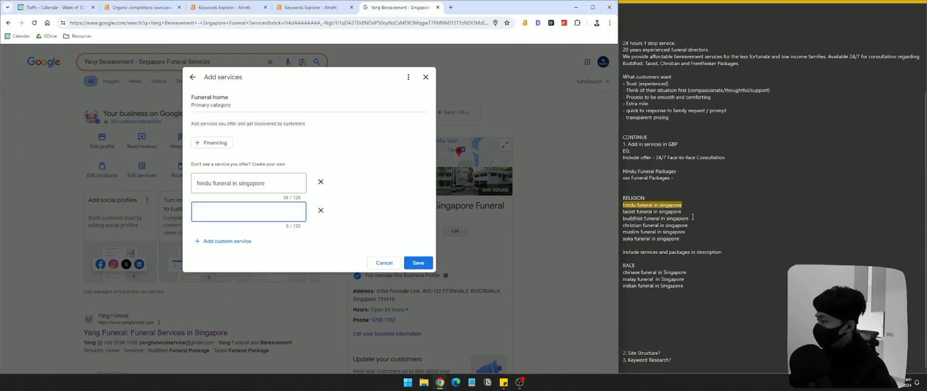
left_click_drag(623, 212, 681, 212)
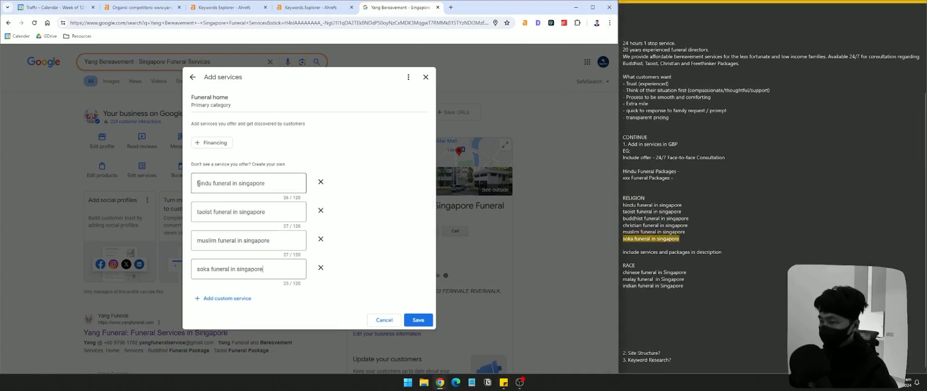
- Capitalise the religion, "Funeral" and "Singapore" in the Hindu, Taoist, Muslim and Soka service names and save the services
left_click(198, 183)
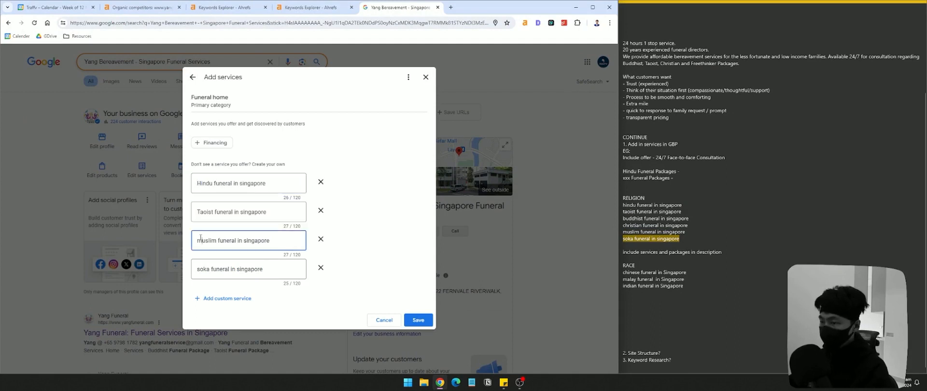
left_click(220, 181)
double_click(224, 183)
key("ctrl+c")
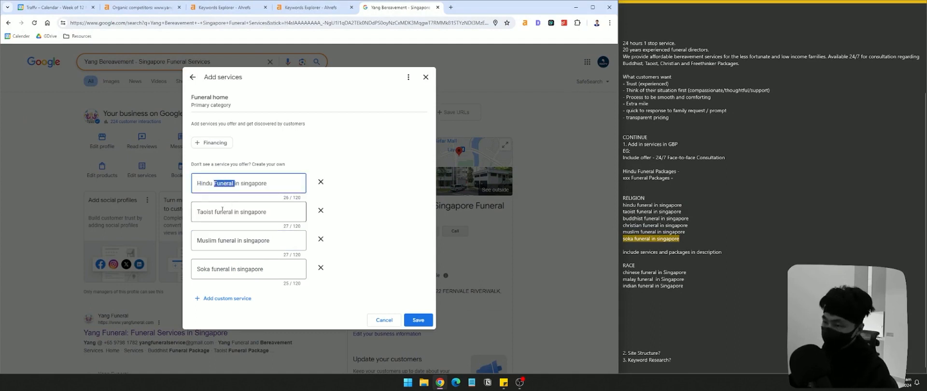
double_click(225, 211)
key("ctrl+v")
left_click(226, 240)
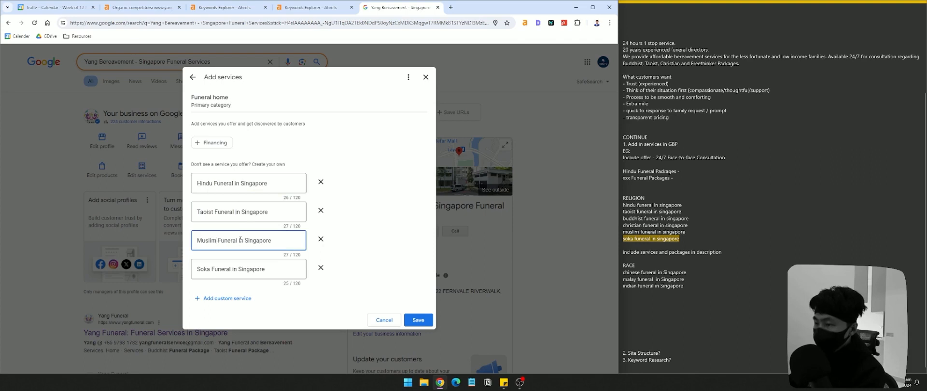
left_click(241, 183)
left_click(418, 320)
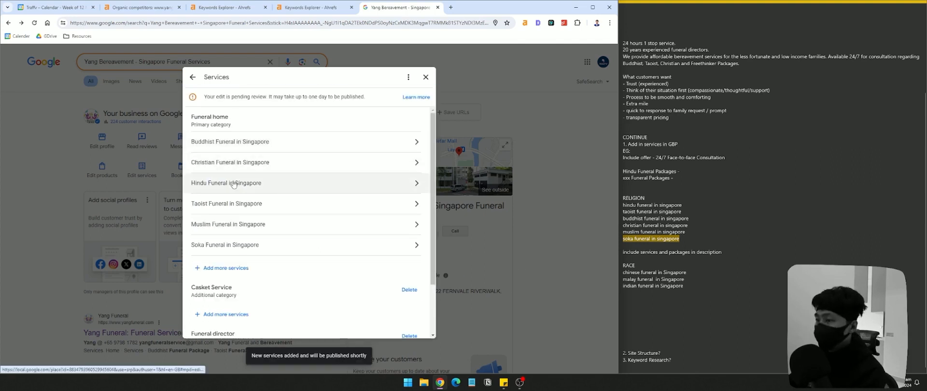
- View the price and description fields of the "Buddhist Funeral in Singapore" service and return to the services list
left_click(647, 217)
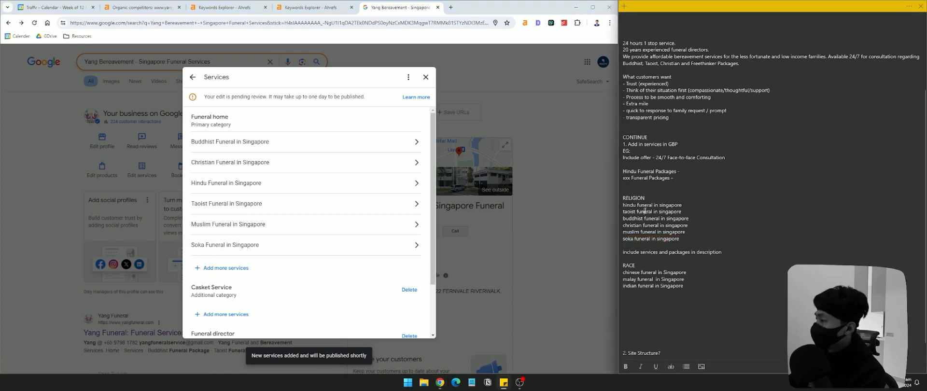
left_click(255, 141)
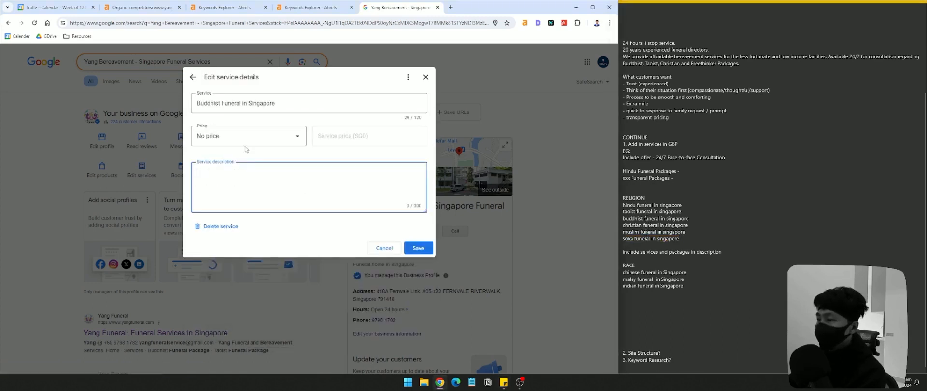
left_click(246, 145)
left_click(333, 178)
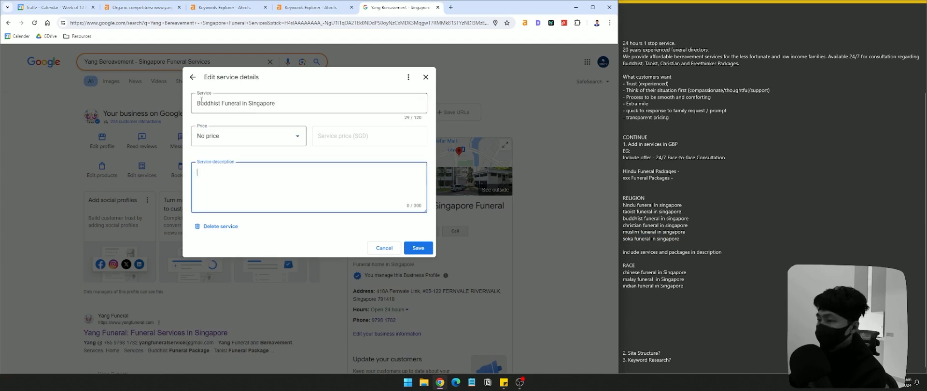
left_click(192, 76)
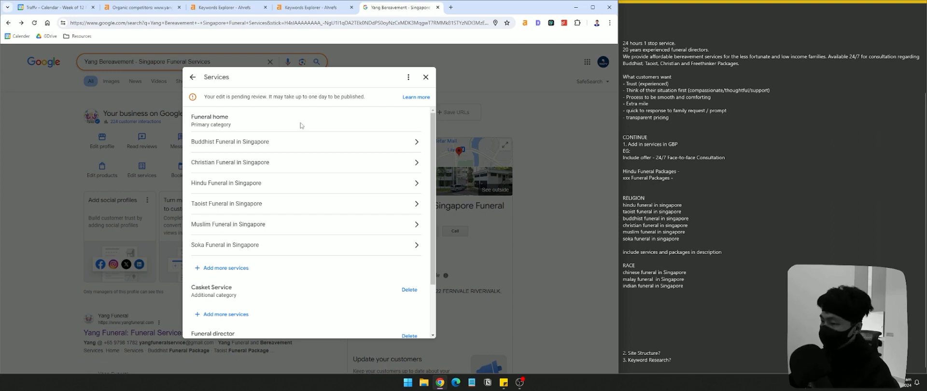
- Examine the services listed under Funeral home, its service options, and the additional categories Casket Service and Funeral director
scroll(300, 231, "down", 1)
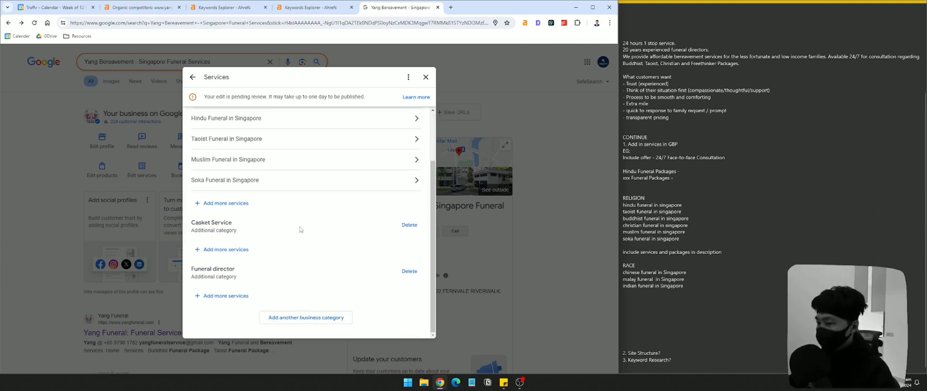
scroll(268, 228, "up", 1)
scroll(236, 227, "down", 1)
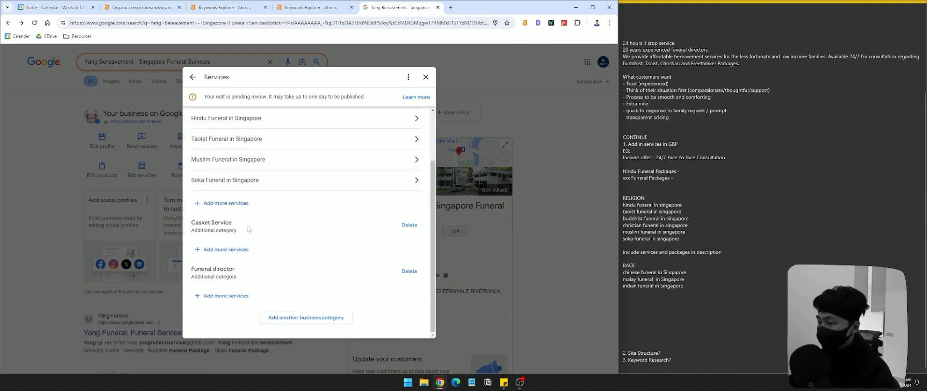
left_click(244, 203)
left_click(215, 142)
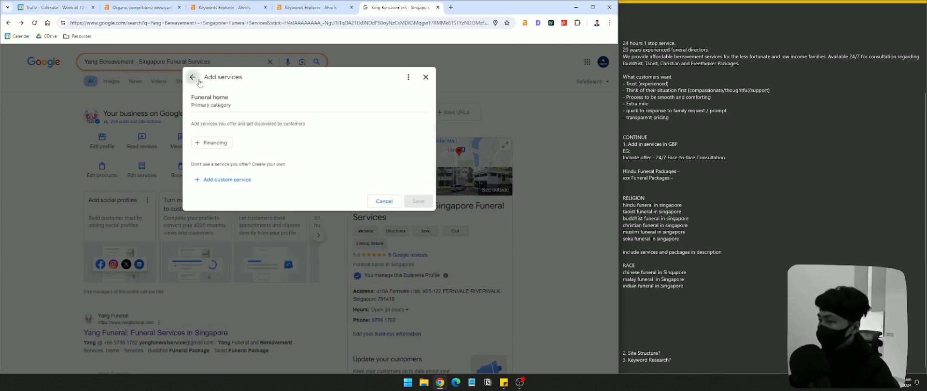
left_click(418, 201)
right_click(195, 252)
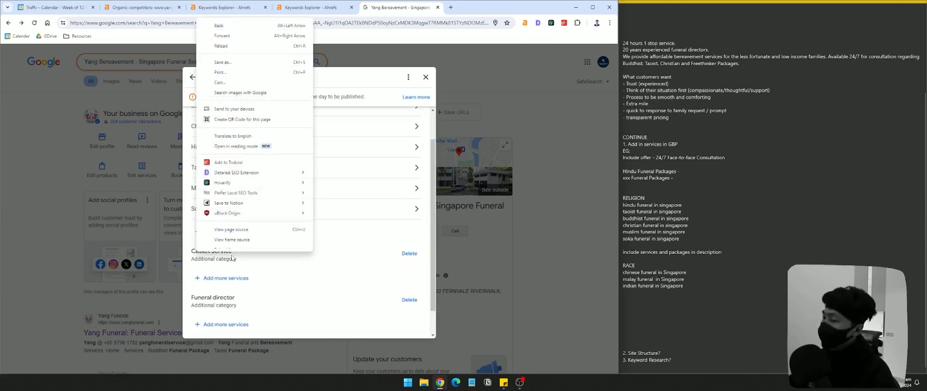
left_click(224, 255)
left_click_drag(191, 252, 260, 252)
left_click(290, 265)
scroll(291, 264, "down", 1)
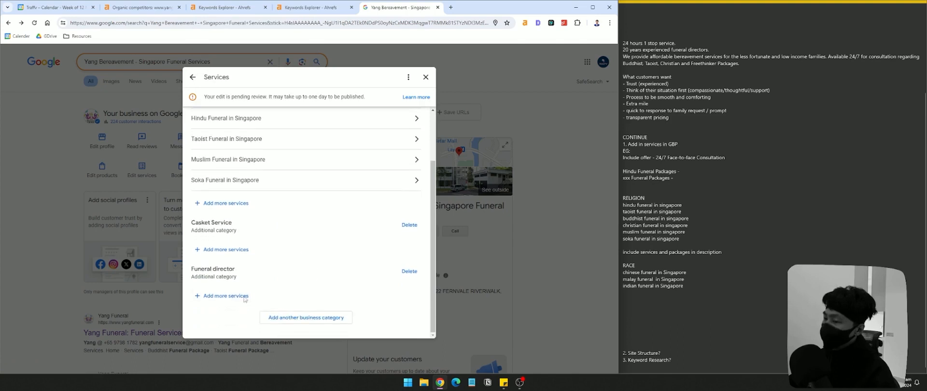
scroll(243, 214, "up", 2)
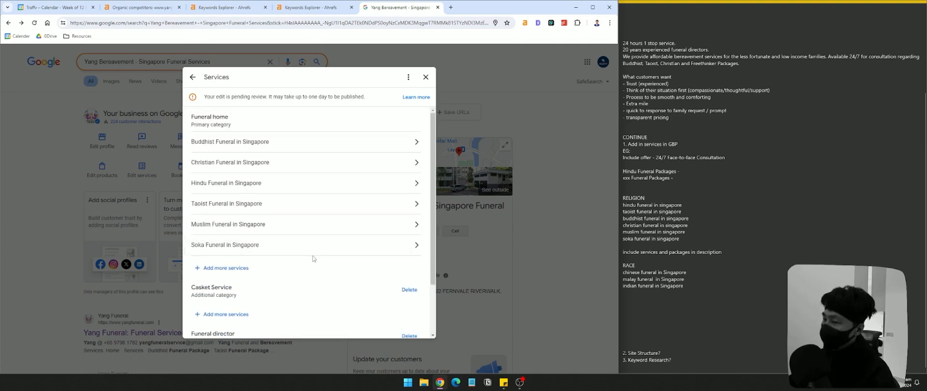
- Enter the note's chinese funeral keyword as a new custom service under Funeral home, capitalised as "Chinese Funeral in Singapore"
left_click(225, 268)
left_click_drag(684, 286, 623, 265)
key("ctrl+c")
left_click(227, 180)
key("ctrl+v")
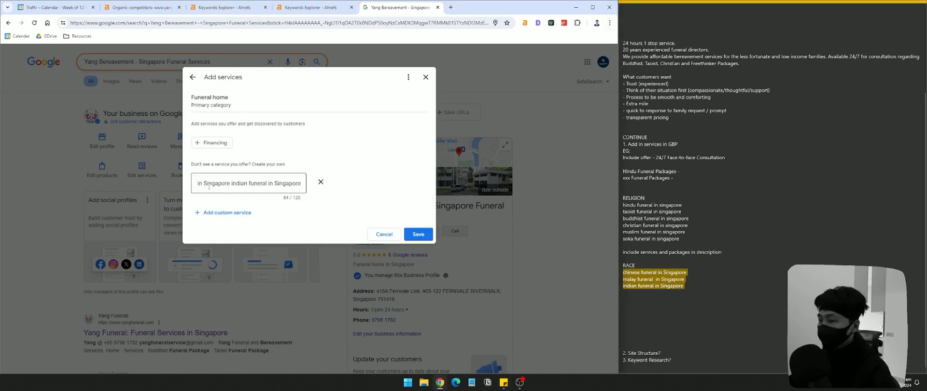
left_click_drag(687, 273, 623, 273)
key("ctrl+c")
triple_click(221, 183)
key("ctrl+v")
left_click(222, 183)
key("BackSpace")
type("F")
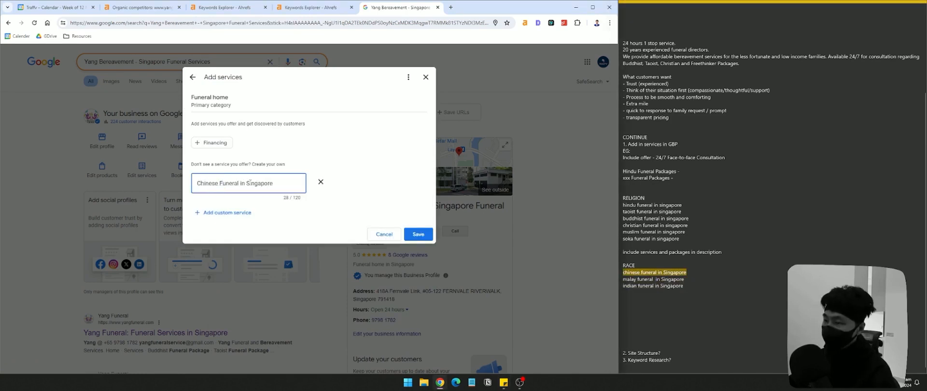
- Enter the note's malay funeral keyword as a second custom service, capitalised and single-spaced as "Malay Funeral in Singapore"
left_click_drag(684, 279, 624, 279)
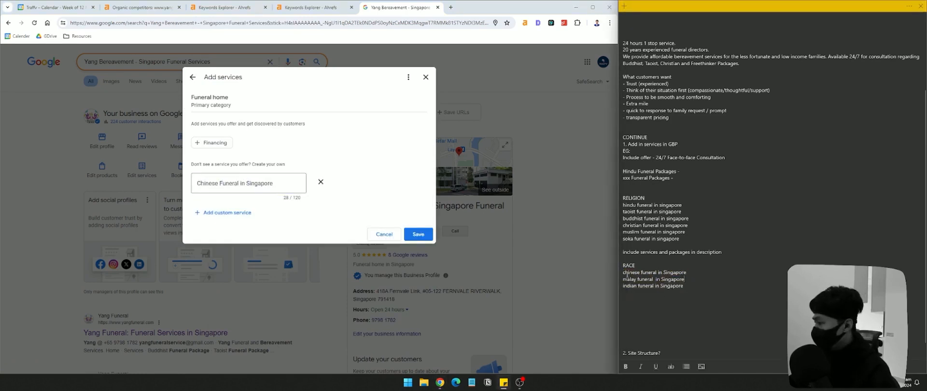
key("ctrl+c")
left_click(227, 213)
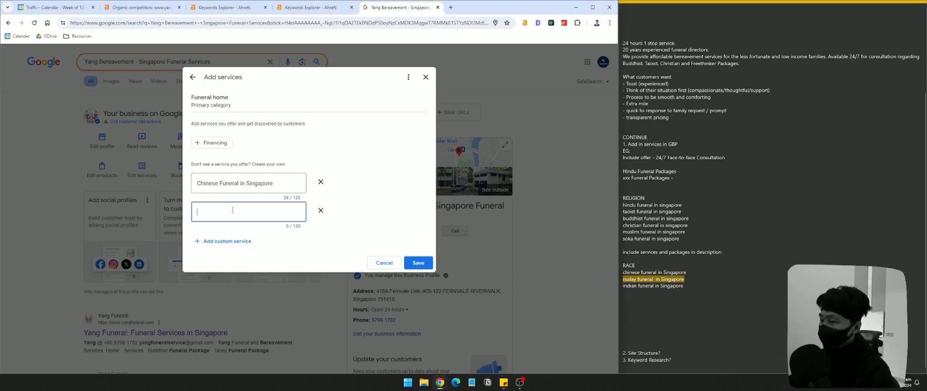
key("ctrl+v")
left_click_drag(201, 212, 195, 214)
type("M")
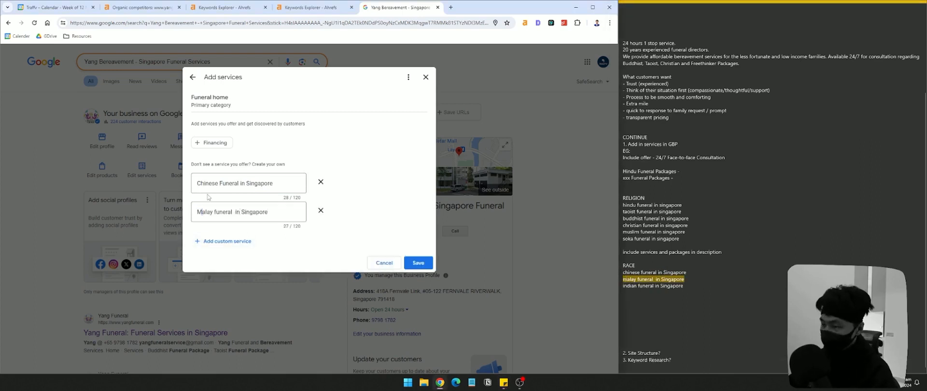
key("BackSpace")
type("F")
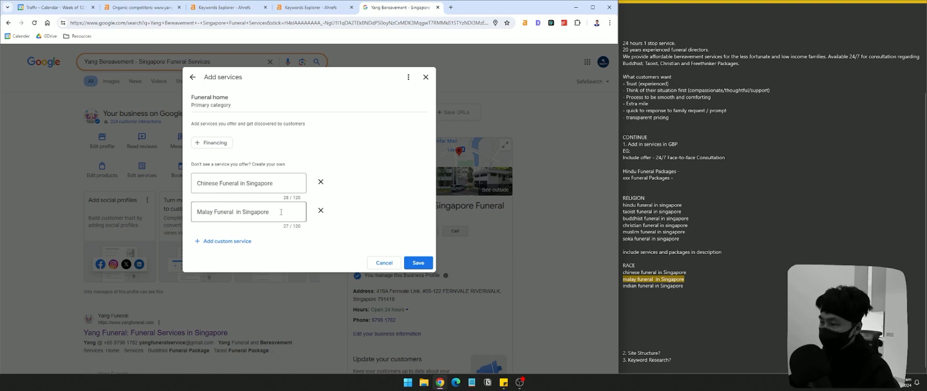
left_click(236, 211)
key("BackSpace")
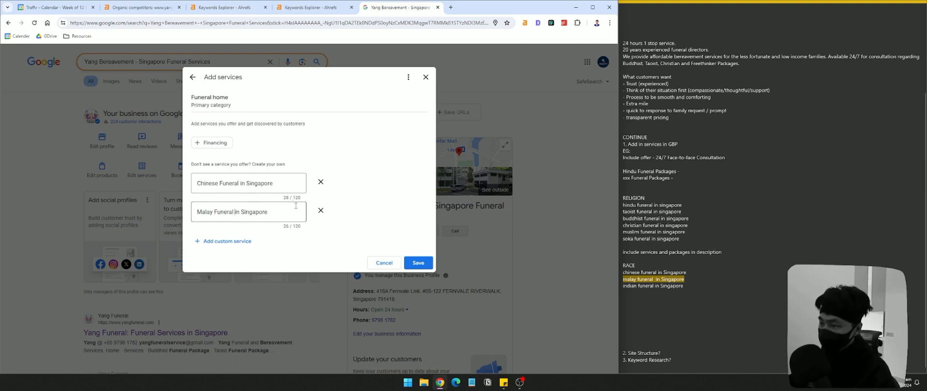
left_click(240, 183)
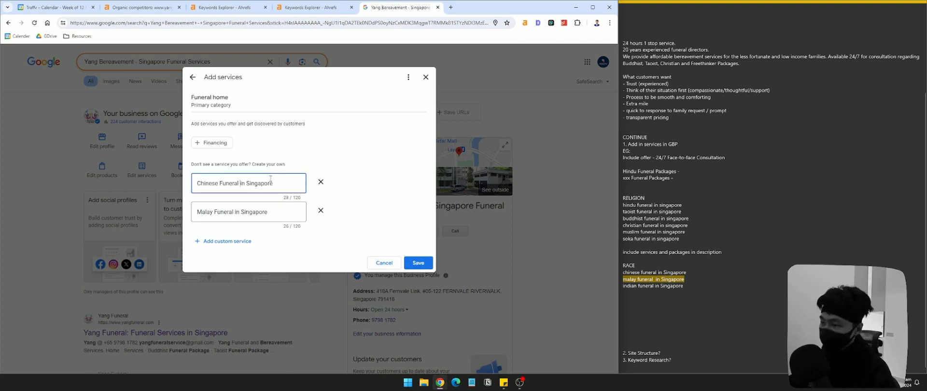
- Enter the note's indian funeral keyword as a third custom service, capitalised as "Indian Funeral in Singapore", and save the new services
left_click(240, 241)
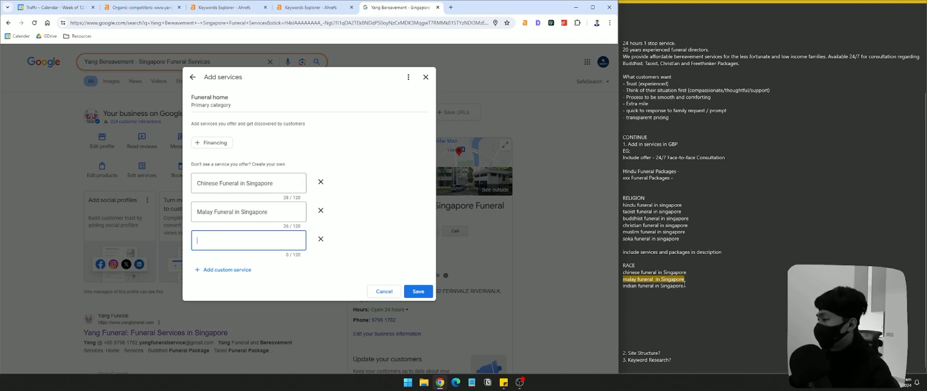
left_click_drag(684, 285, 622, 286)
left_click(222, 244)
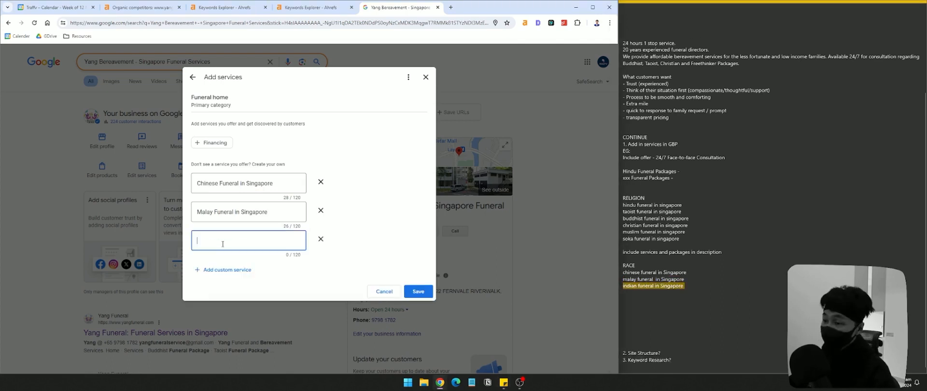
key("ctrl+v")
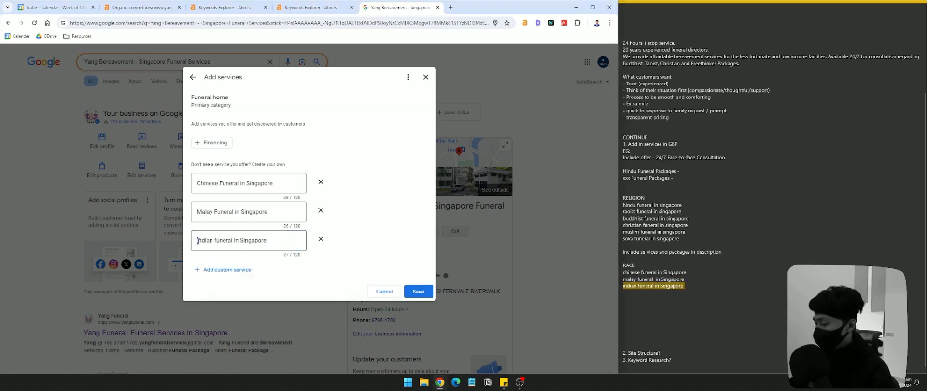
key("BackSpace")
type("F")
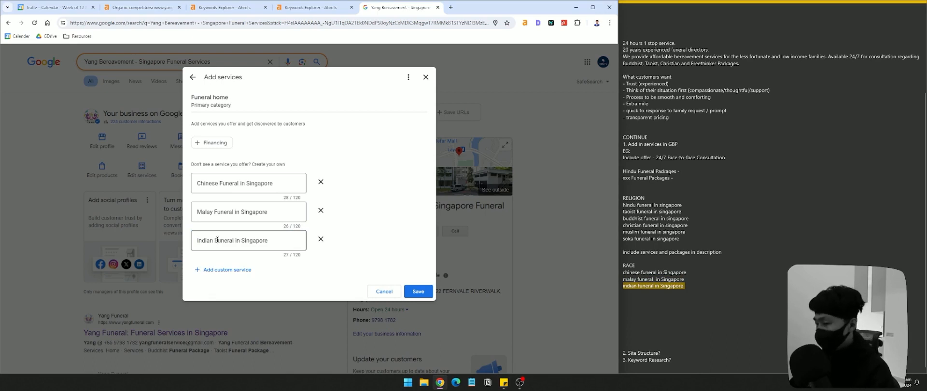
left_click(268, 240)
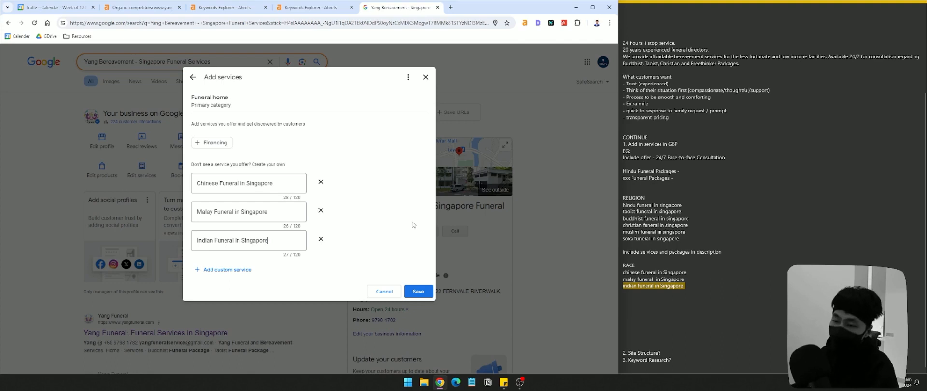
left_click(284, 212)
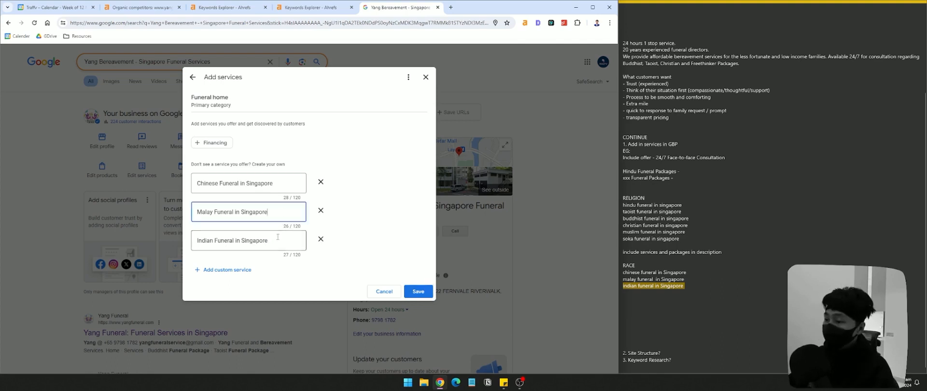
left_click(418, 291)
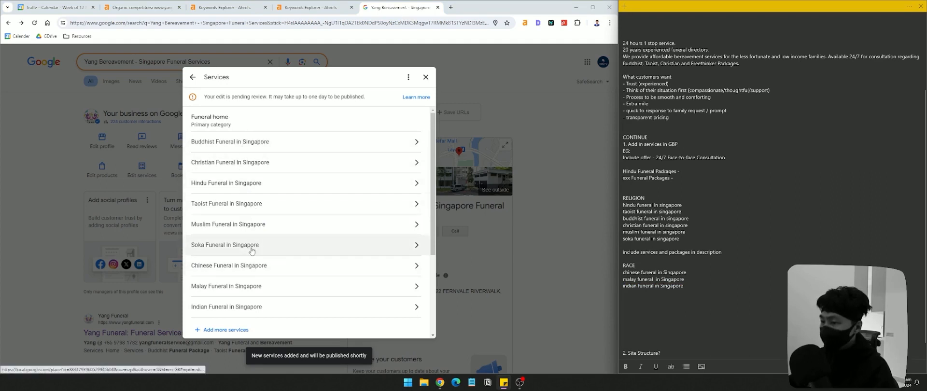
- Try rewording the note's hindu keyword under RELIGION to "hindu casket in singapore", and undo the change
scroll(289, 220, "down", 3)
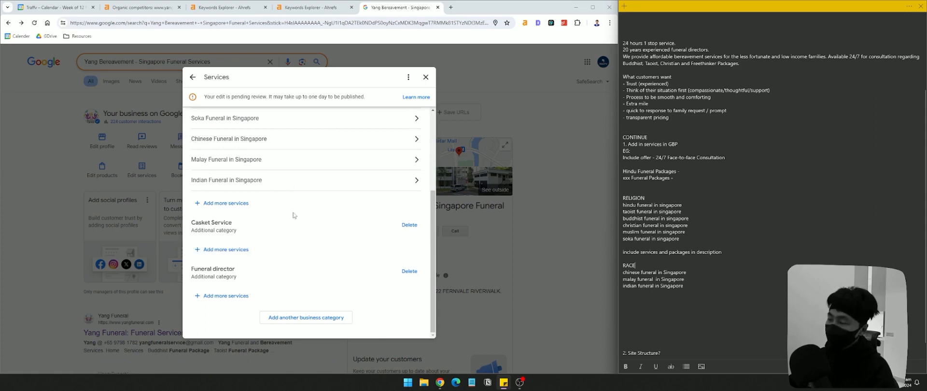
left_click(691, 193)
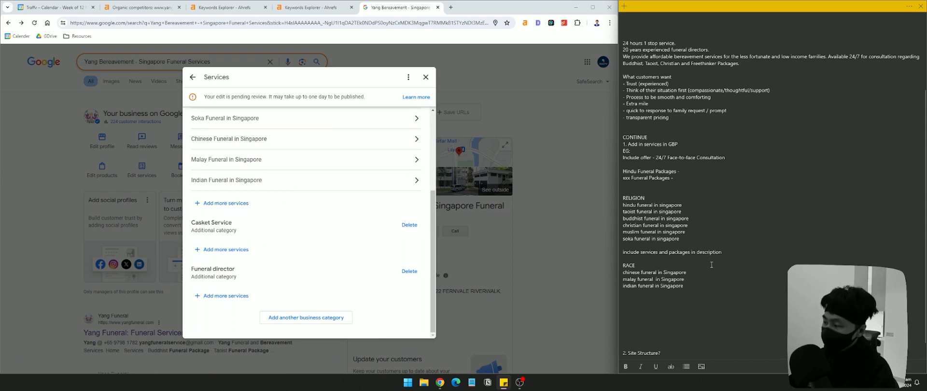
left_click_drag(701, 284, 622, 205)
left_click(680, 208)
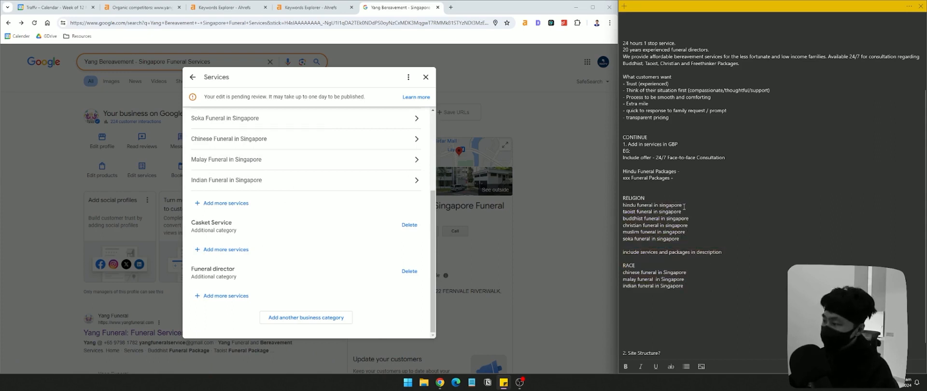
double_click(638, 205)
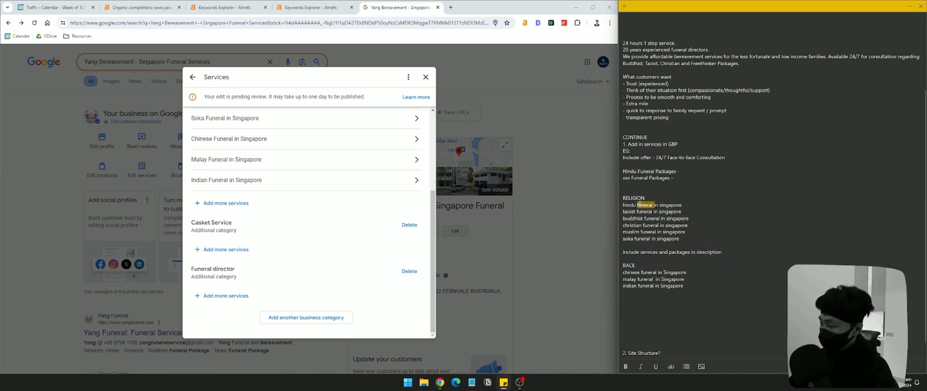
type("casket")
double_click(644, 212)
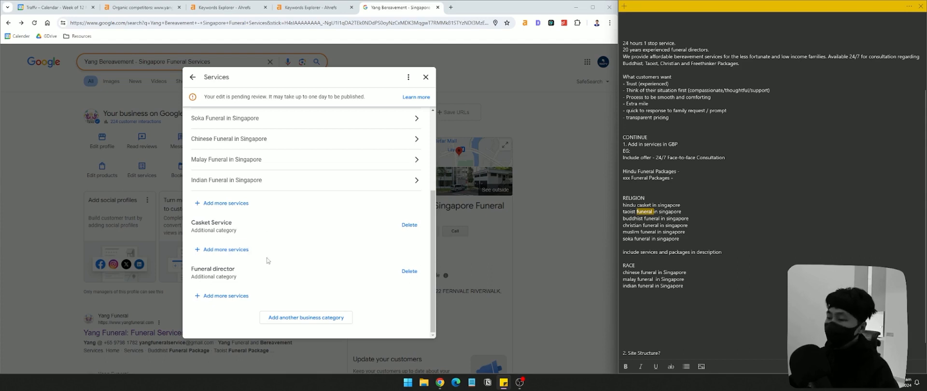
left_click(631, 211)
key("ctrl+z")
left_click(716, 205)
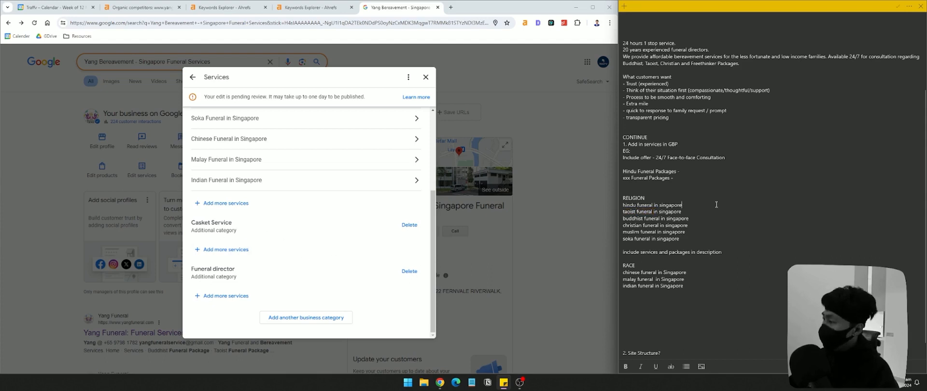
scroll(255, 251, "up", 3)
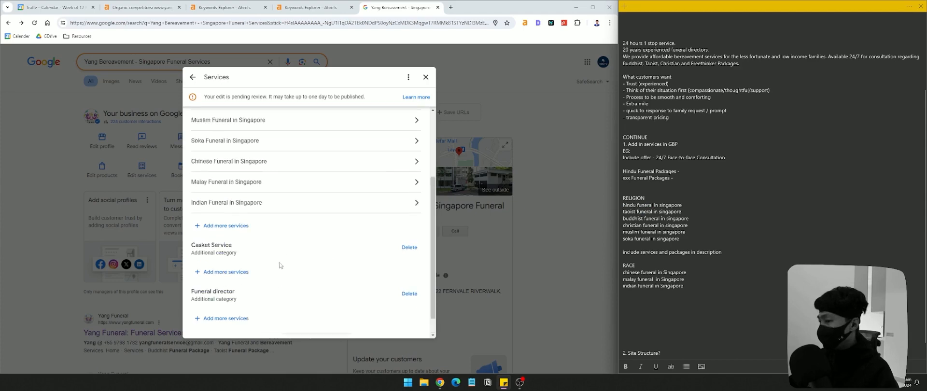
- Start a new Ahrefs Keywords Explorer search for Singapore and paste in the note's three race and six religion funeral keywords
left_click(289, 7)
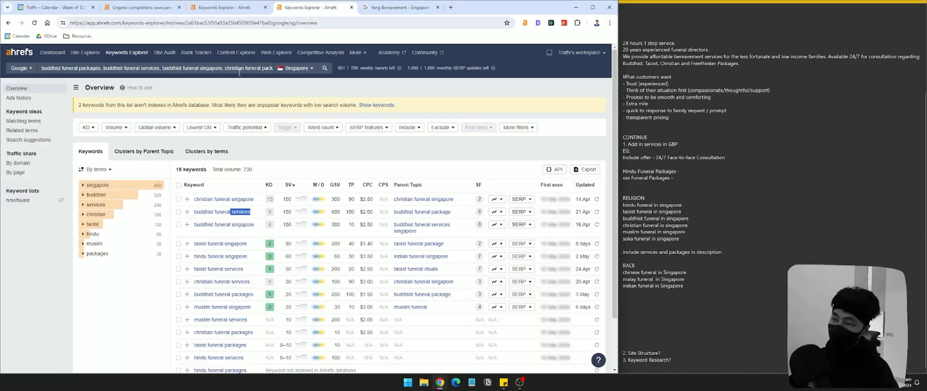
left_click(127, 52)
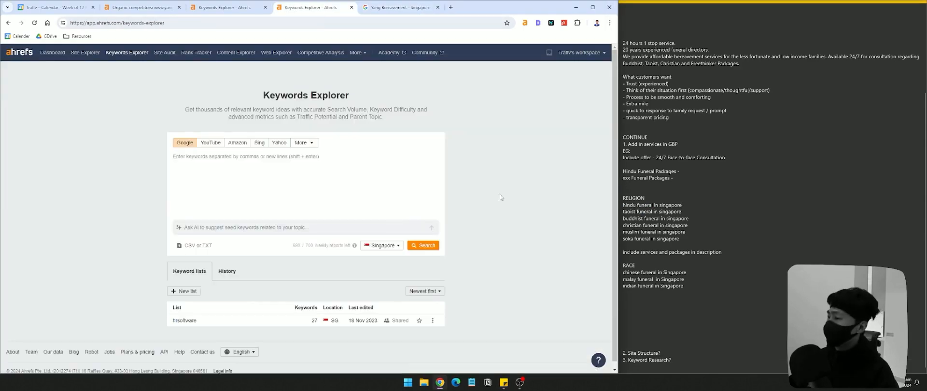
double_click(637, 206)
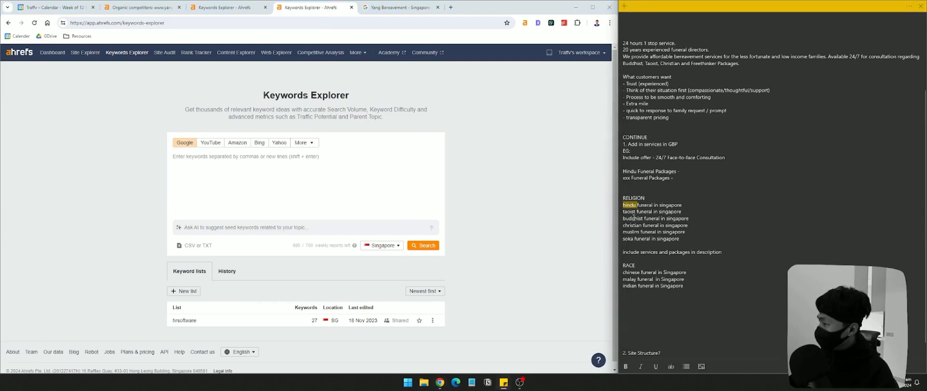
mouse_move(623, 272)
left_mouse_down()
mouse_move(694, 286)
mouse_move(623, 272)
left_mouse_up()
key("ctrl+c")
left_click(214, 170)
key("ctrl+v")
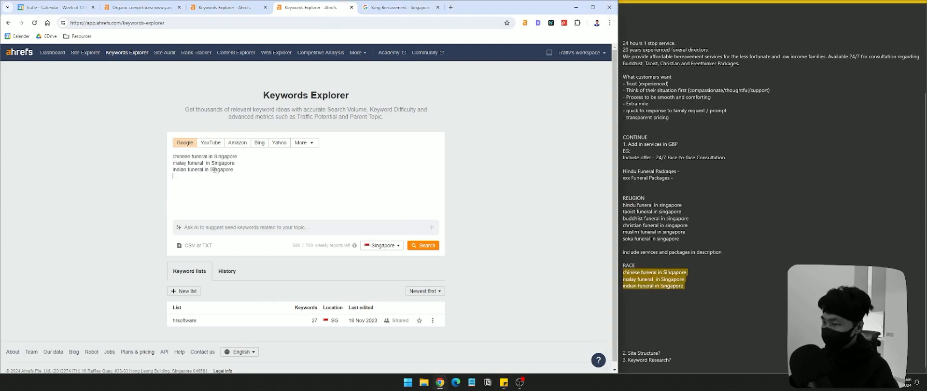
left_click_drag(701, 240, 622, 204)
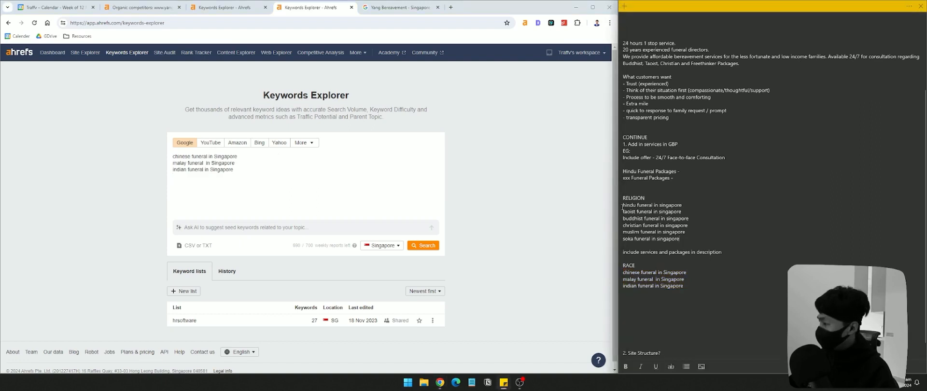
left_click(283, 173)
key("ctrl+v")
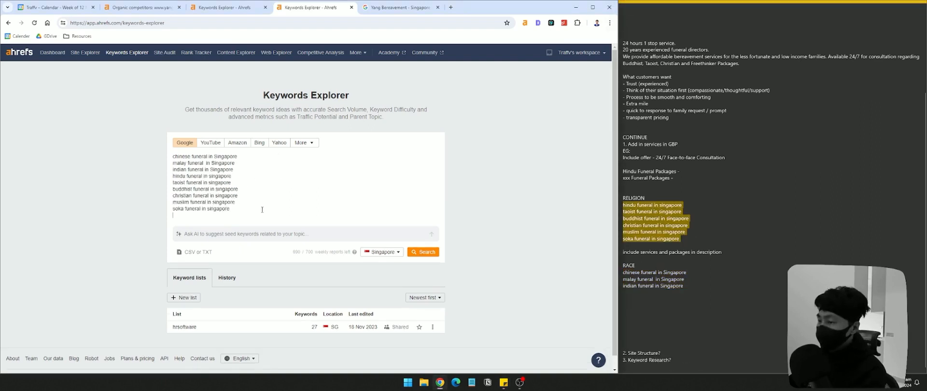
- Replace the chinese funeral keyword in the search list with two lines, "chinese casket" and "chinese coffin"
left_click_drag(191, 156, 245, 154)
key("BackSpace")
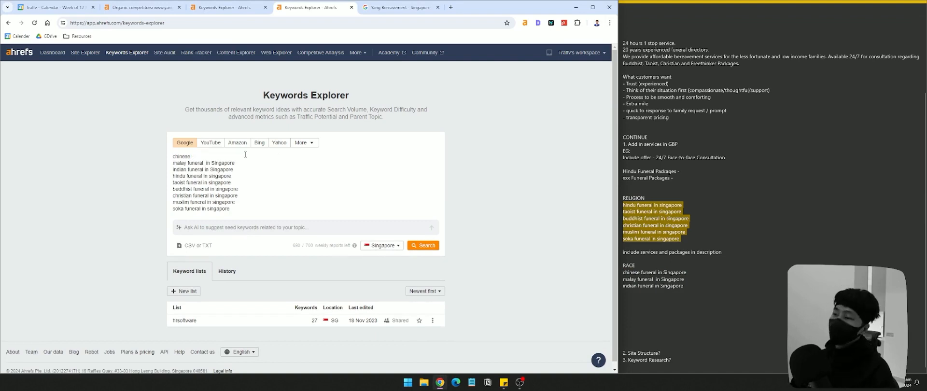
type("casket")
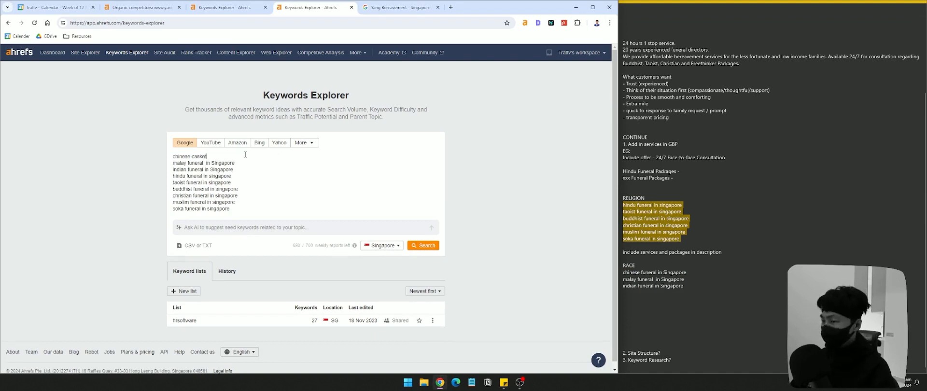
key("Return")
type("chinese coffin")
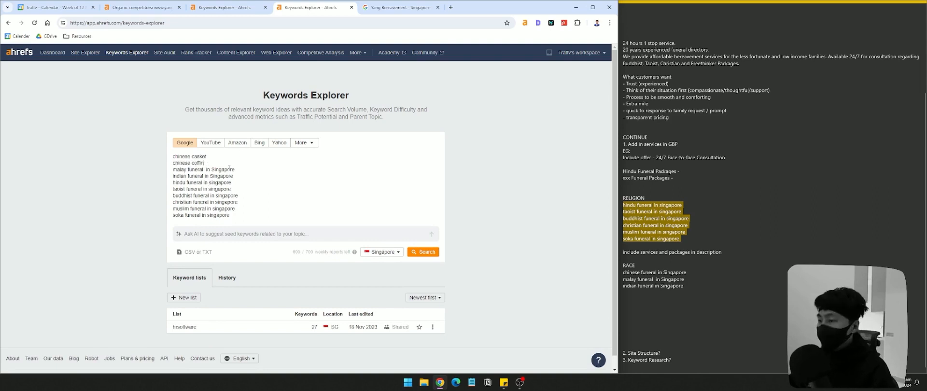
- Remove the words "funeral in Singapore" from the remaining keywords, keeping only the race or religion name on each line
left_click_drag(188, 170, 253, 172)
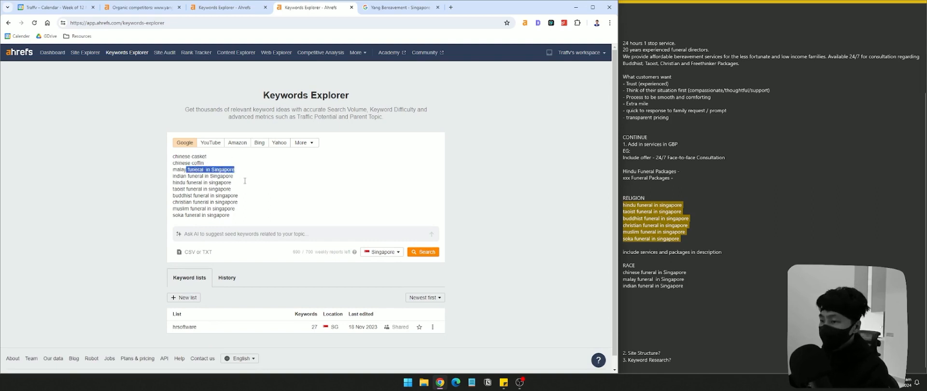
key("BackSpace")
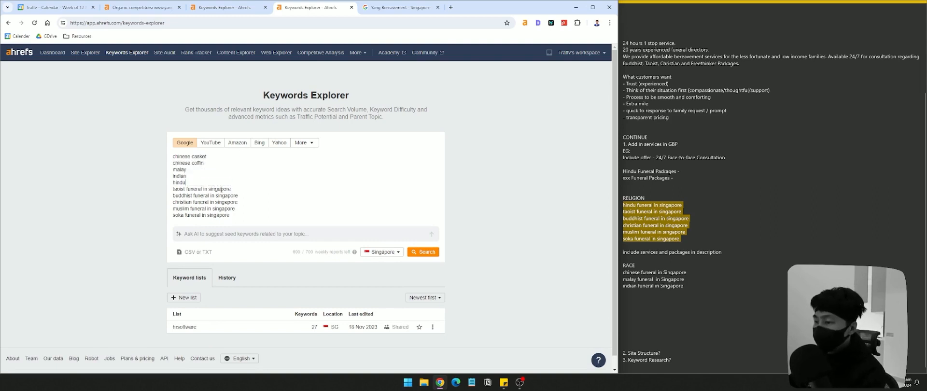
left_click_drag(232, 190, 192, 196)
key("BackSpace")
key("BackSpace")
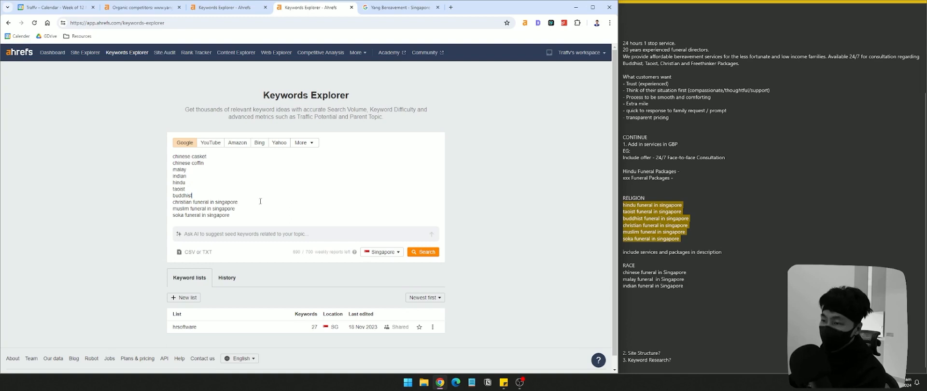
left_click_drag(246, 207, 192, 202)
key("BackSpace")
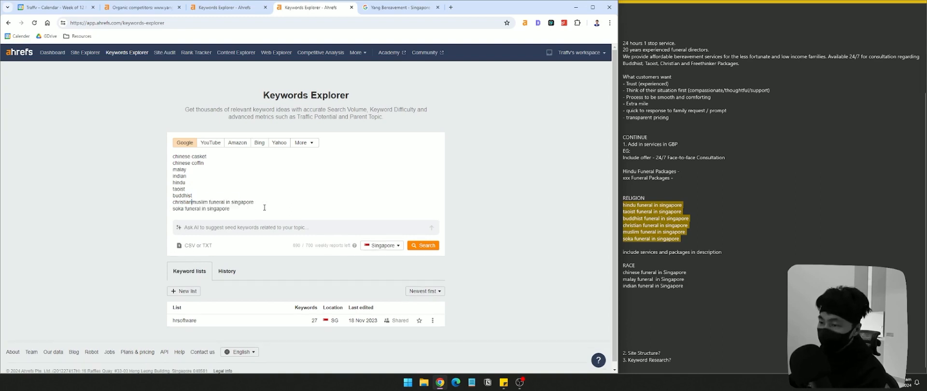
- Duplicate the malay and indian lines, and insert a blank line after each religion from hindu to soka
double_click(203, 171)
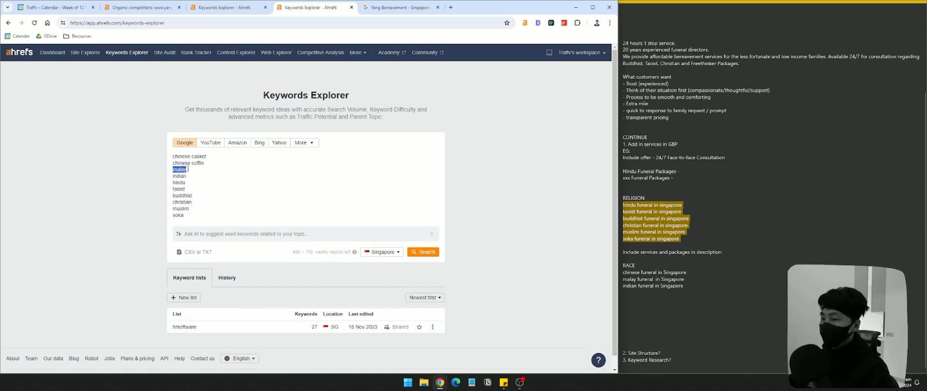
key("ctrl+c")
left_click(203, 171)
key("Return")
key("ctrl+v")
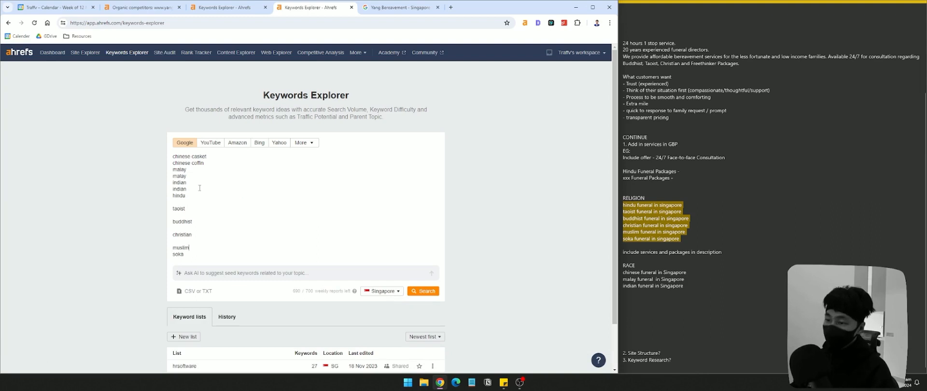
key("Return")
key("Down")
key("End")
key("Return")
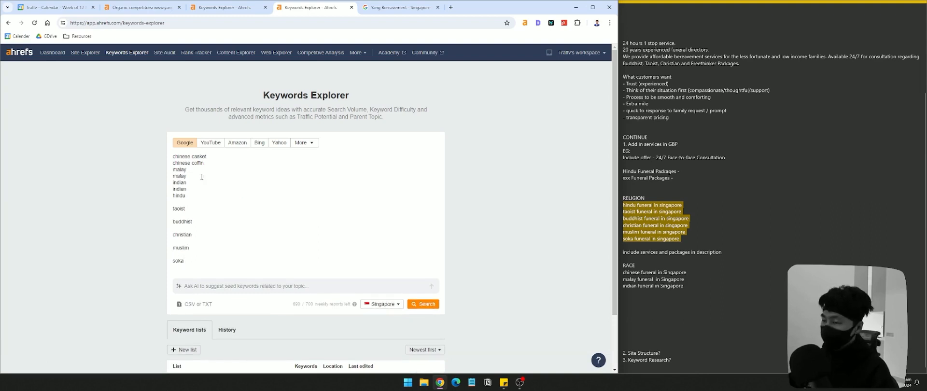
- Append "casket" to the first malay line and the first indian line of the keyword list
double_click(197, 156)
key("ctrl+c")
left_click(203, 170)
key("ctrl+v")
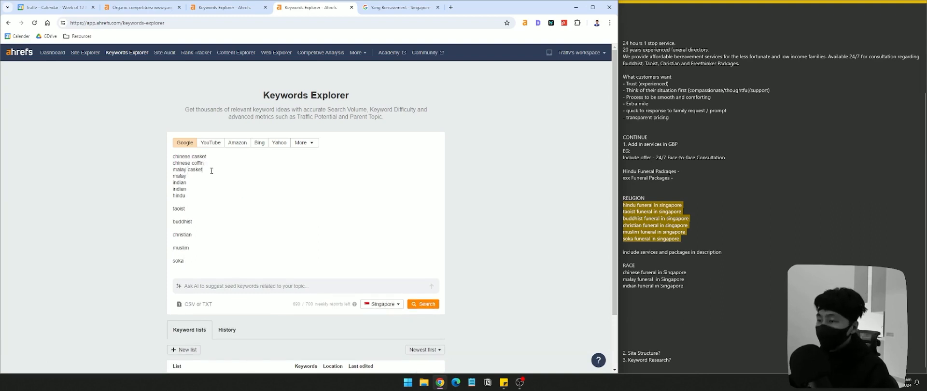
left_click(210, 176)
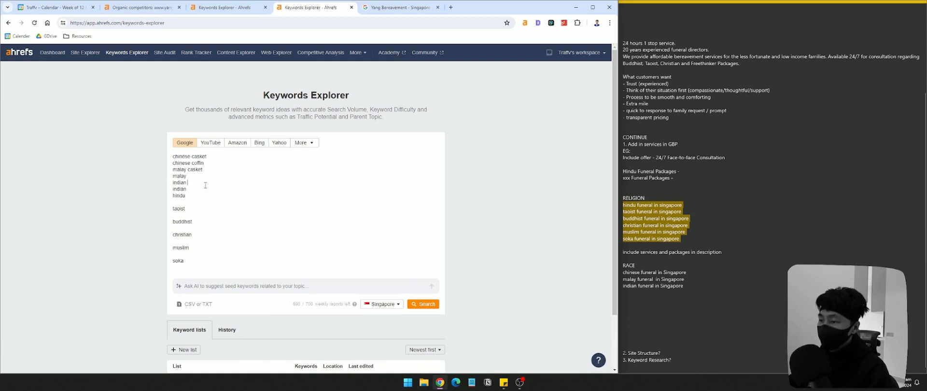
key("ctrl+v")
double_click(191, 156)
left_click(195, 194)
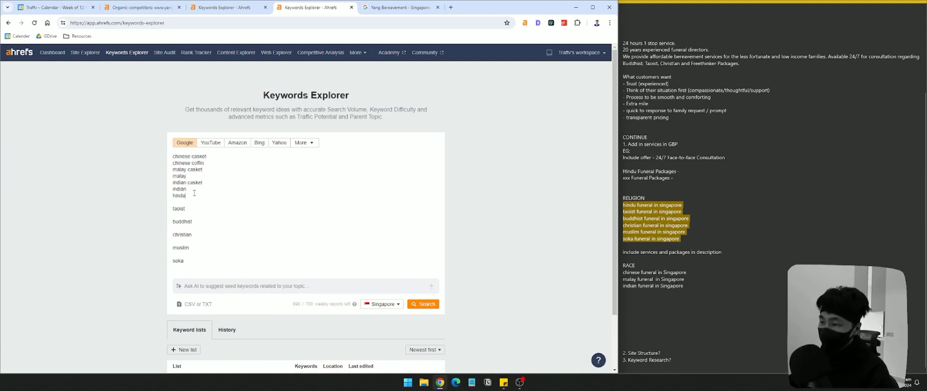
key("ctrl+v")
key("ctrl+z")
- Duplicate hindu, taoist, buddhist, christian, muslim and soka into the blank line below each
double_click(182, 196)
key("ctrl+c")
left_click(183, 202)
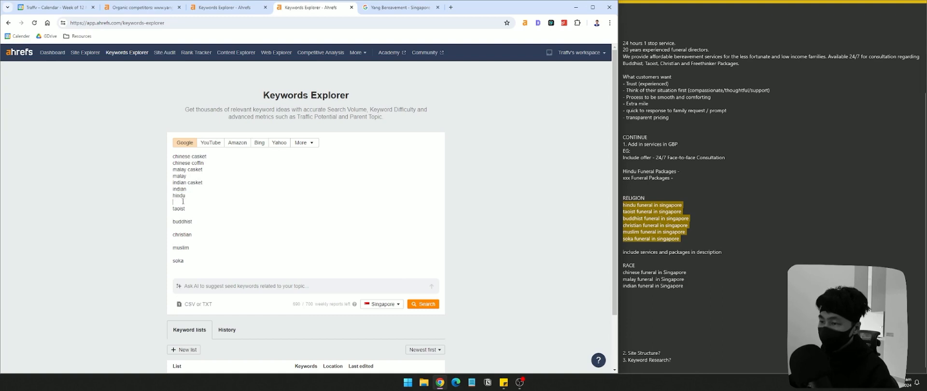
key("ctrl+v")
double_click(181, 209)
key("ctrl+c")
left_click(183, 216)
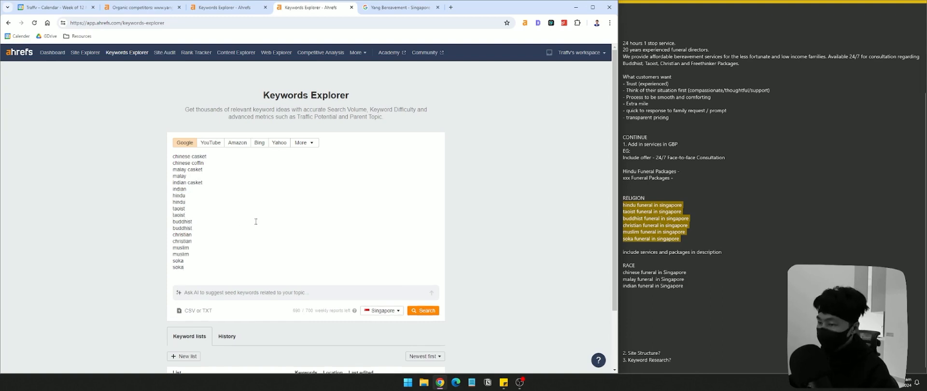
- Append "coffin" to the second malay line and the second indian line of the keyword list
double_click(198, 183)
left_click(194, 178)
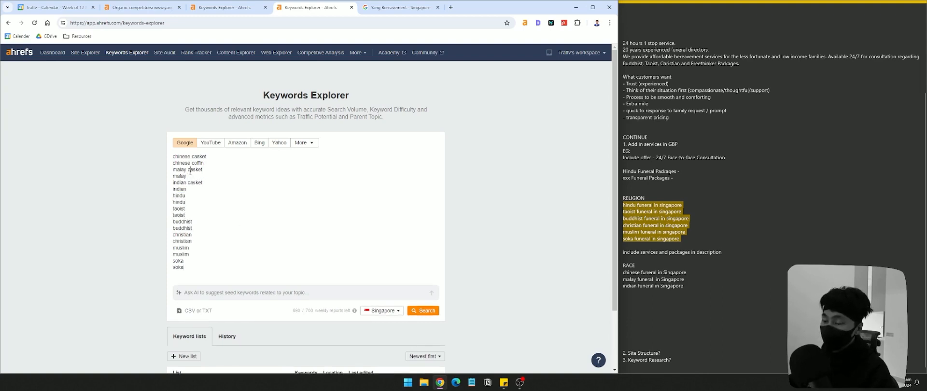
double_click(196, 164)
key("ctrl+c")
left_click(199, 177)
key("ctrl+v")
left_click(197, 189)
key("ctrl+v")
- Append "casket" to the first hindu, taoist, buddhist, christian, muslim and soka lines
double_click(195, 176)
double_click(196, 183)
key("ctrl+c")
left_click(197, 195)
key("ctrl+v")
left_click(205, 211)
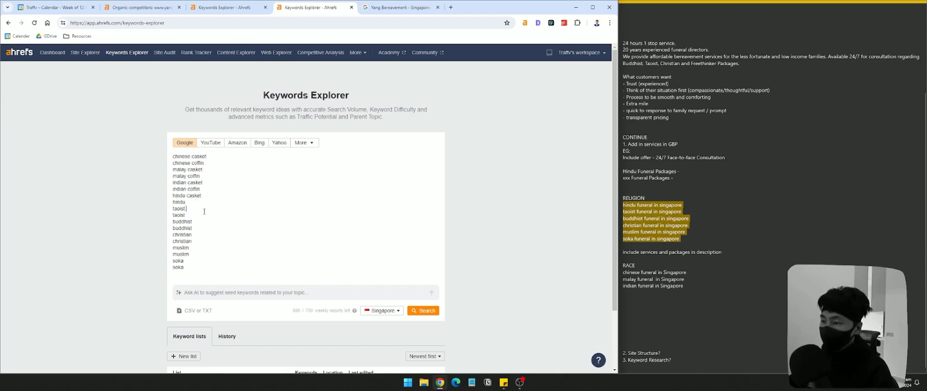
key("ctrl+v")
key("ctrl+v")
left_click(202, 234)
key("ctrl+v")
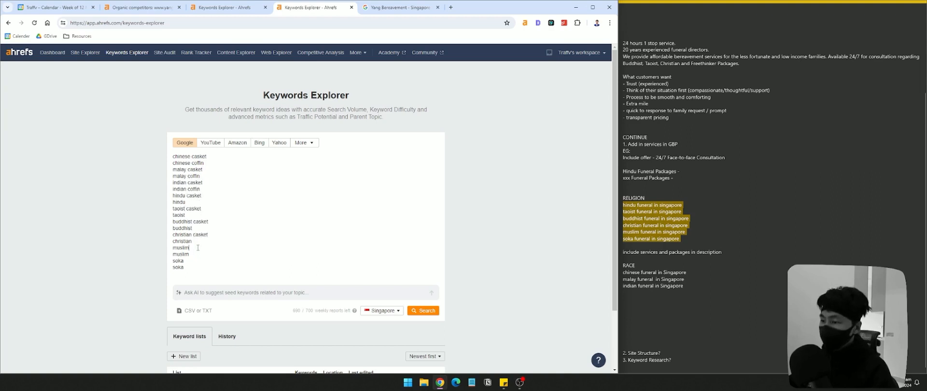
left_click(198, 247)
key("ctrl+v")
key("ctrl+v")
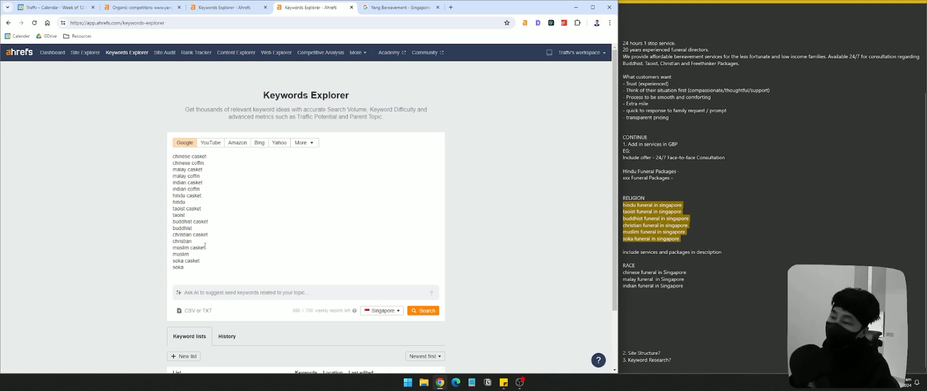
- Append "coffin" to the second hindu, taoist, buddhist, christian, muslim and soka lines, and run the keyword search for Singapore
double_click(195, 190)
key("ctrl+c")
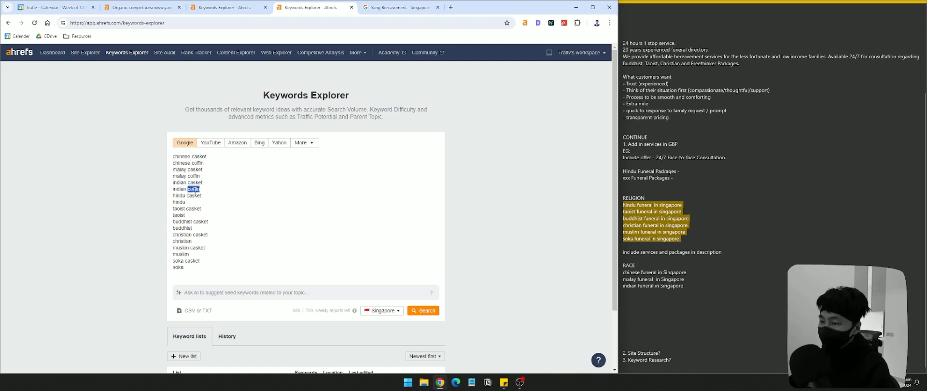
left_click(203, 203)
key("ctrl+v")
left_click(202, 213)
key("ctrl+v")
left_click(204, 228)
key("ctrl+v")
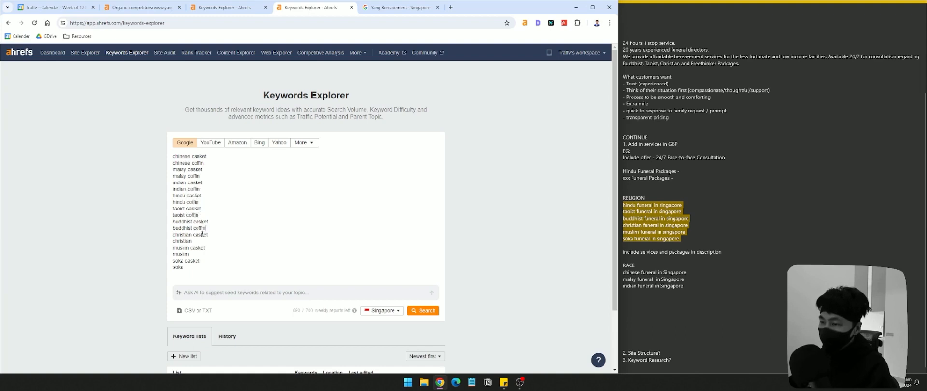
left_click(208, 241)
key("ctrl+v")
left_click(203, 255)
key("ctrl+v")
left_click(200, 261)
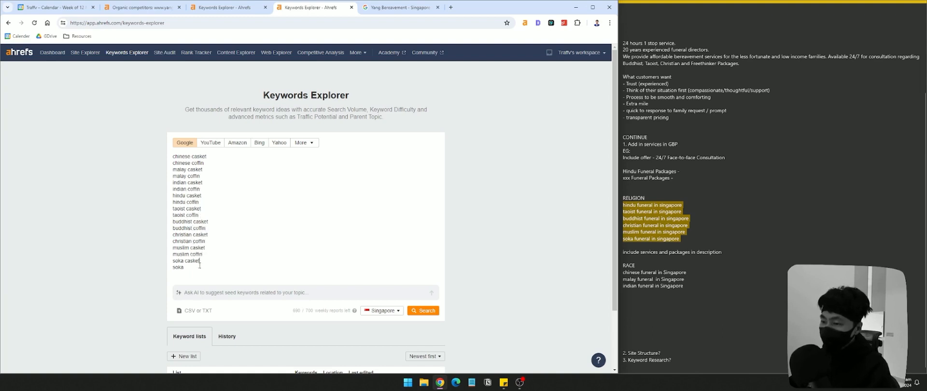
type("soka")
key("ctrl+v")
left_click(423, 310)
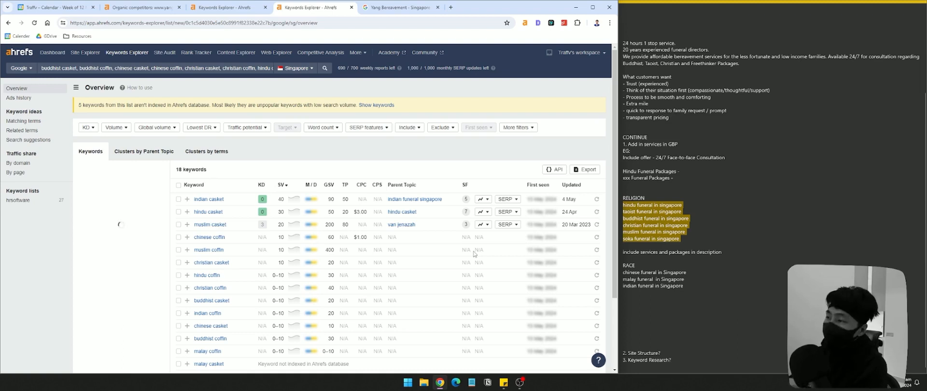
- Switch to the Google Business Profile and review the services listed under Funeral home, Casket Service and Funeral director
left_click(398, 7)
left_click(391, 124)
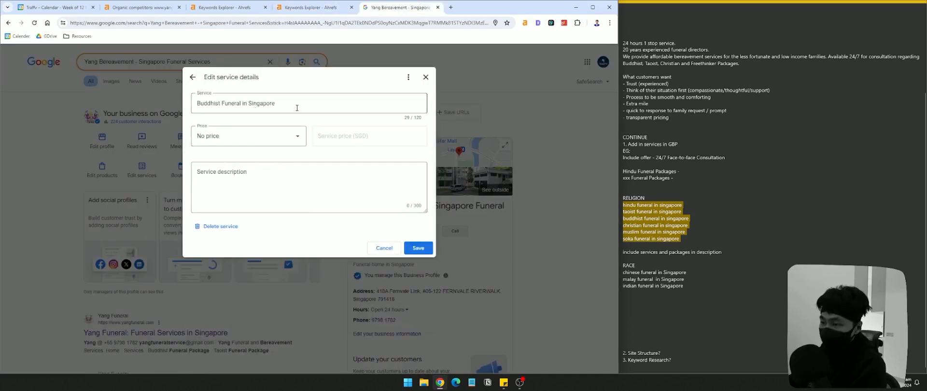
left_click(193, 77)
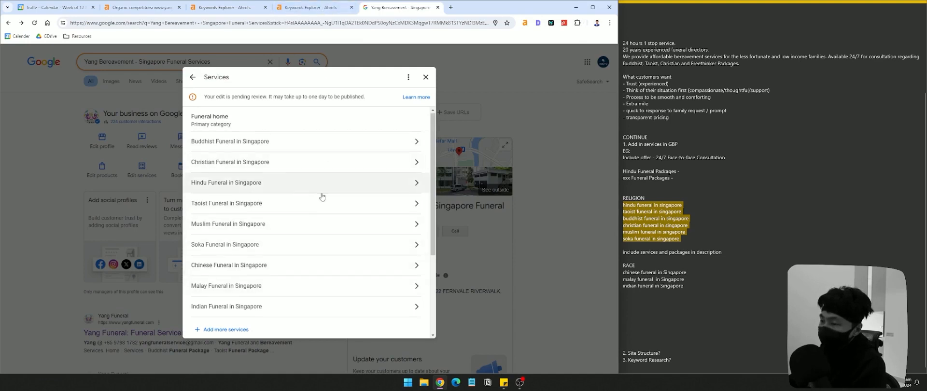
scroll(320, 197, "down", 3)
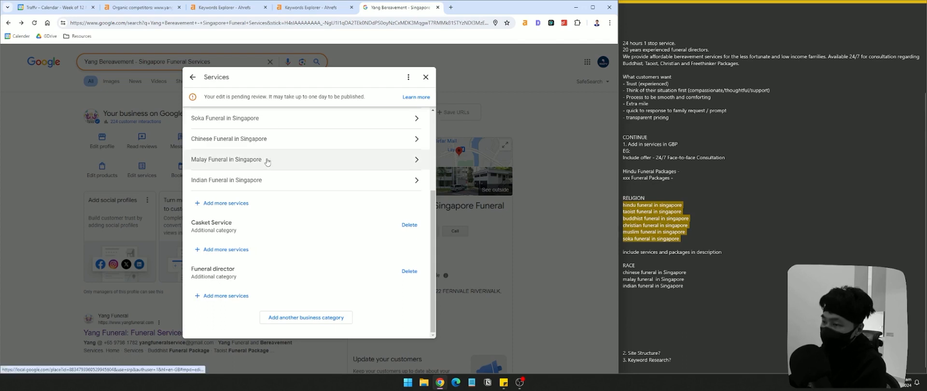
scroll(270, 184, "up", 4)
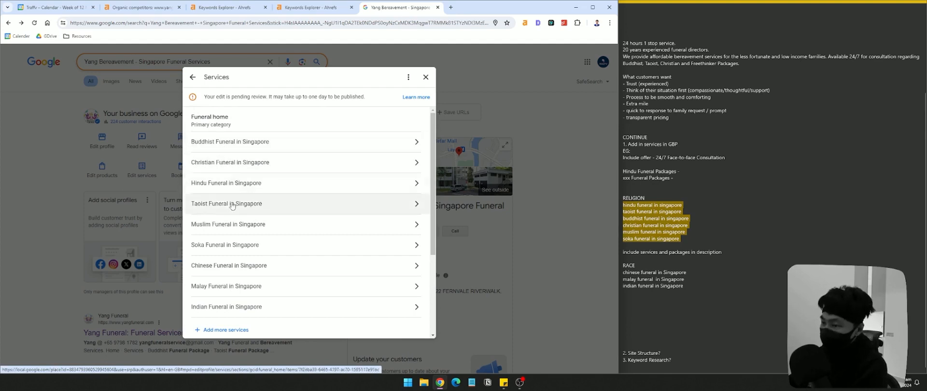
scroll(282, 242, "down", 3)
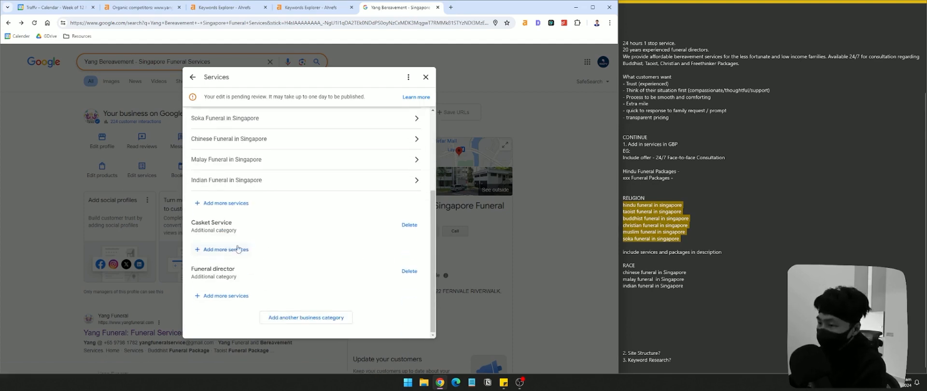
left_click(264, 180)
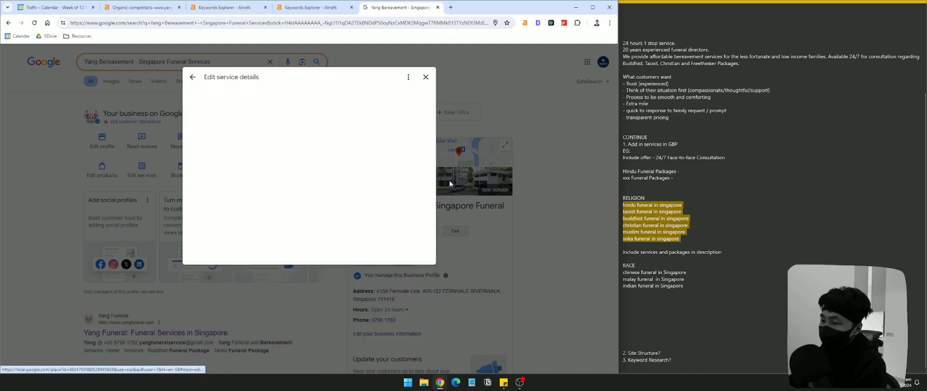
left_click(192, 77)
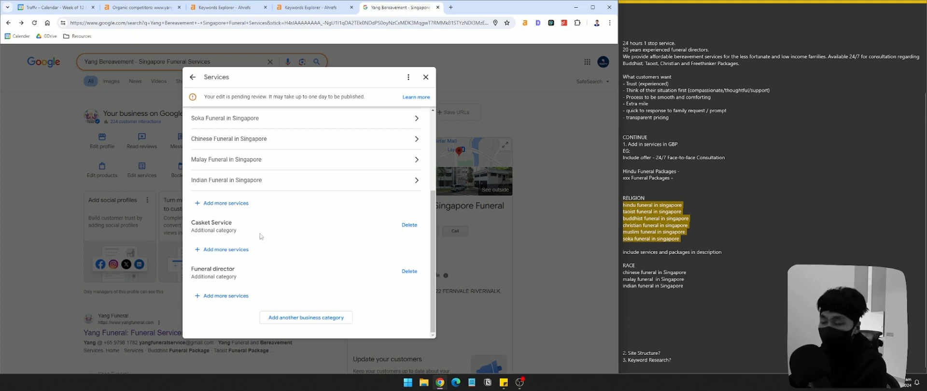
- Compare the casket and coffin keyword volumes in Ahrefs with the services and categories listed in the business profile
left_click(309, 8)
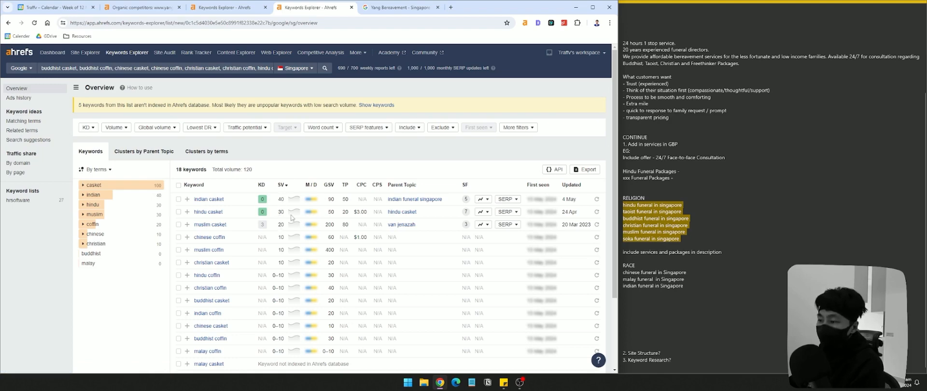
left_click(401, 8)
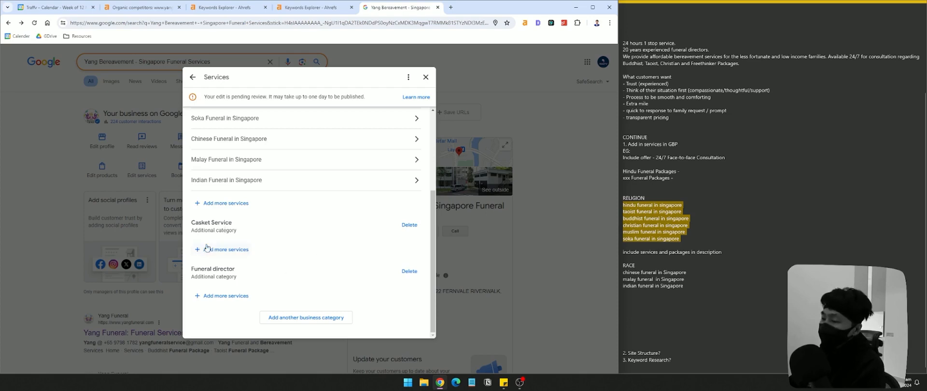
left_click(311, 7)
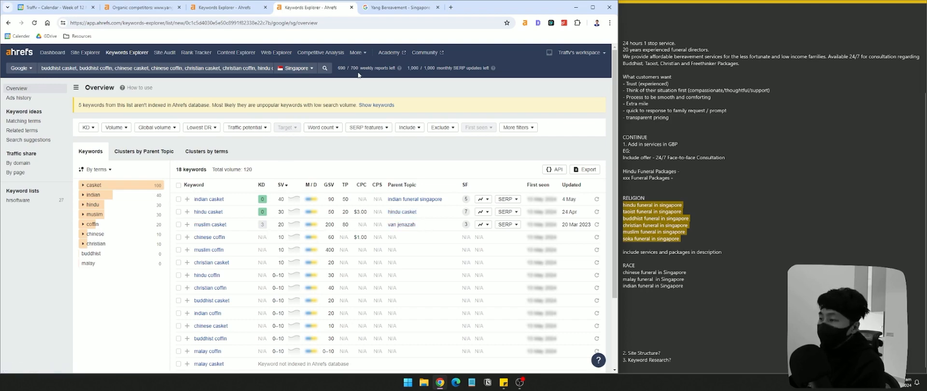
left_click(397, 11)
scroll(291, 232, "up", 4)
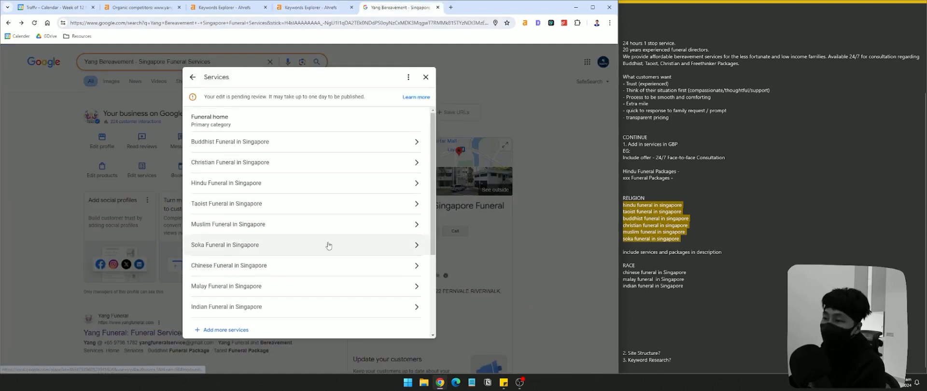
scroll(347, 206, "down", 2)
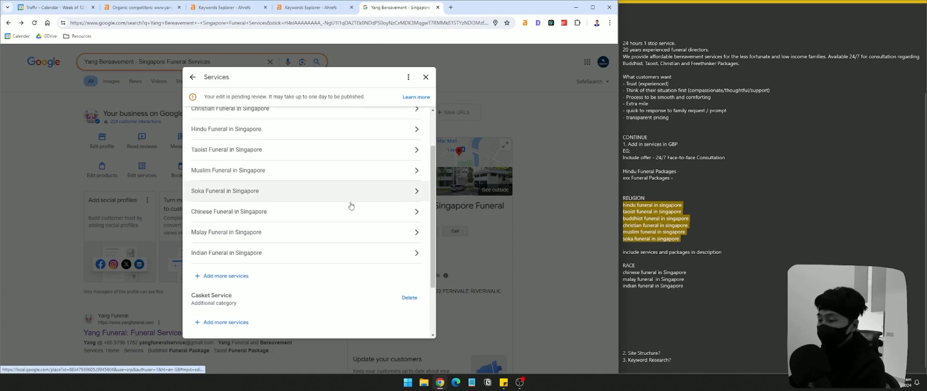
scroll(361, 197, "up", 2)
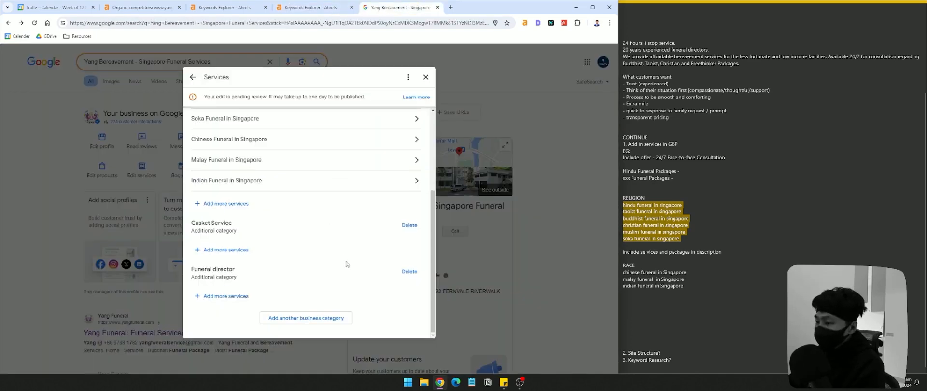
scroll(307, 238, "up", 5)
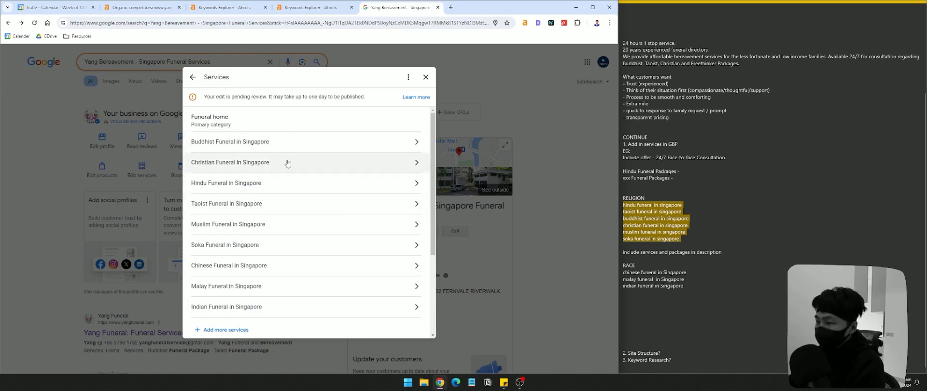
- Open the Buddhist Funeral in Singapore service for editing at its service description
left_click(316, 142)
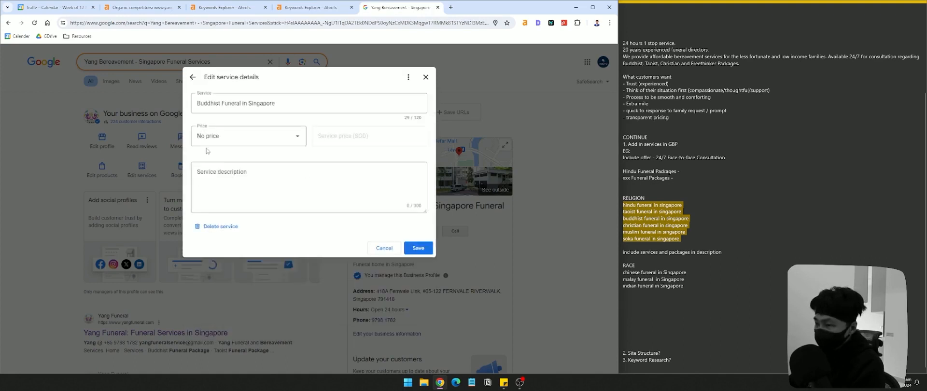
left_click(249, 139)
left_click(357, 178)
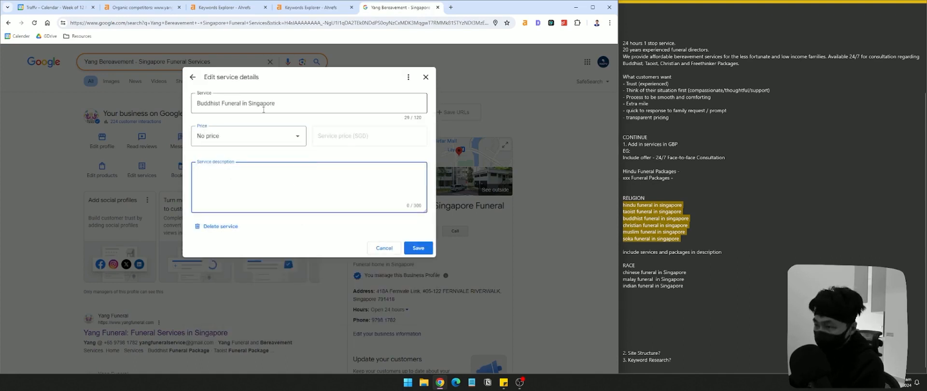
left_click(715, 232)
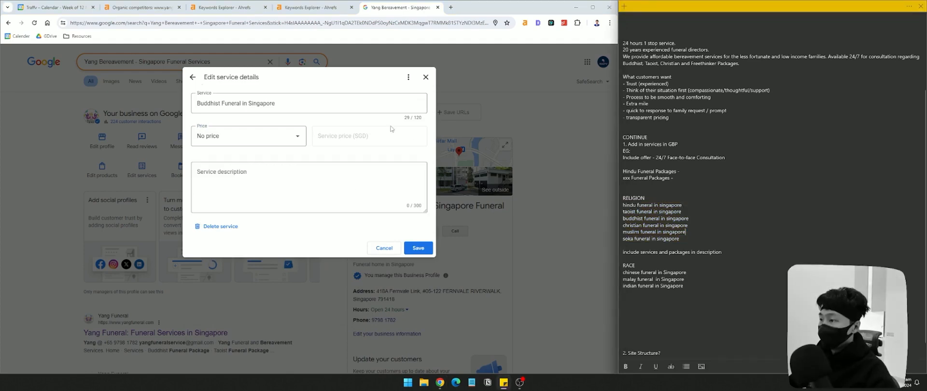
- Switch to ChatGPT, open the Funeral Services Singapore conversation and select its full opening prompt for the Google Business Profile description
left_click(451, 7)
left_click(269, 190)
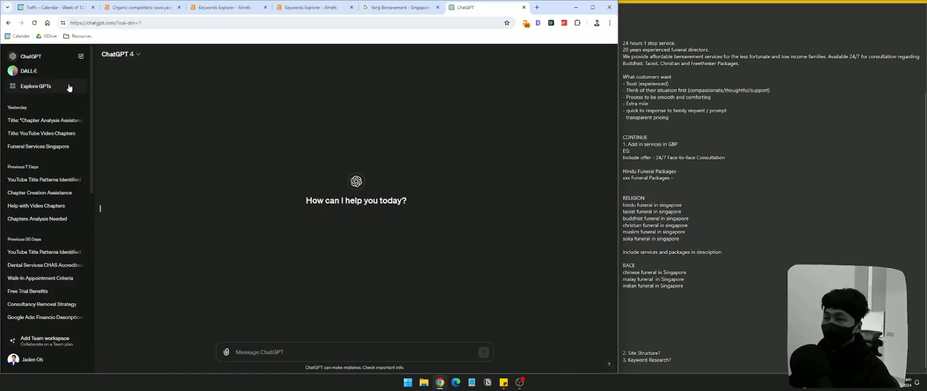
left_click(36, 145)
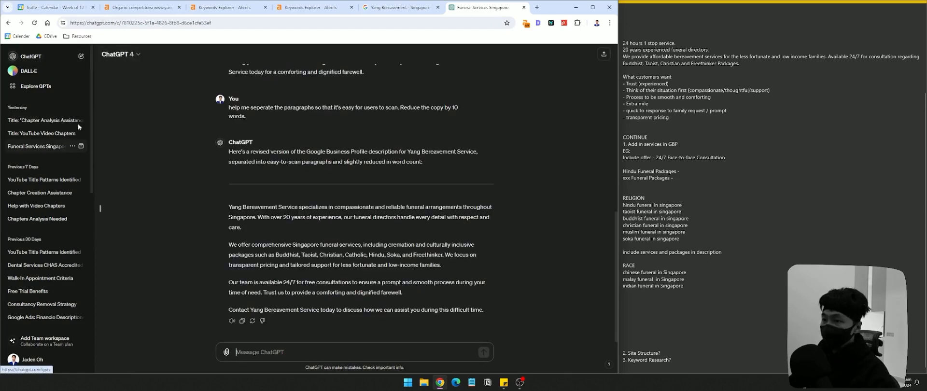
left_click(100, 208)
scroll(345, 242, "up", 8)
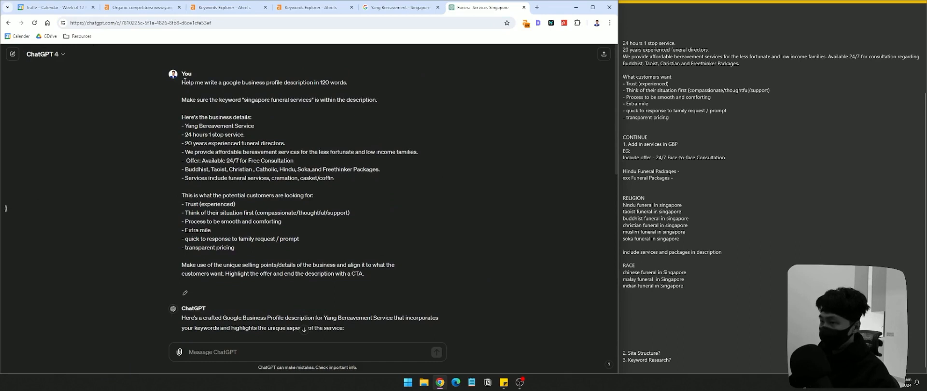
mouse_move(183, 81)
left_mouse_down()
mouse_move(393, 271)
mouse_move(294, 258)
mouse_move(181, 85)
left_mouse_up()
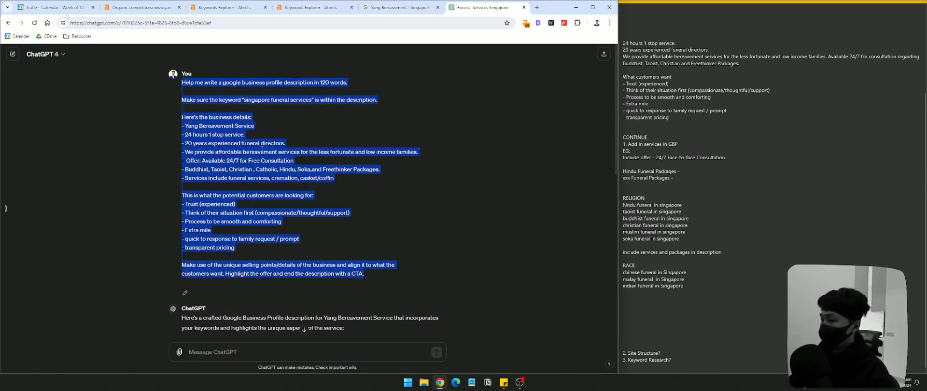
- Duplicate the ChatGPT conversation in a second browser tab and check the service description's character limit in the business profile
right_click(485, 12)
left_click(506, 76)
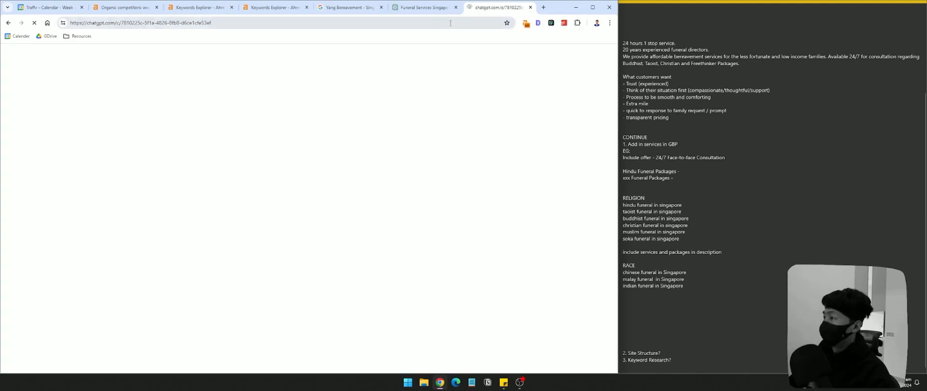
left_click(428, 10)
left_click(345, 9)
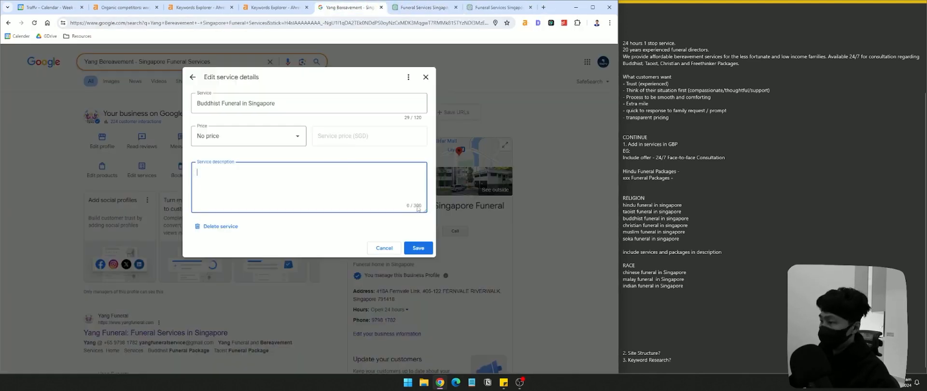
left_click(502, 7)
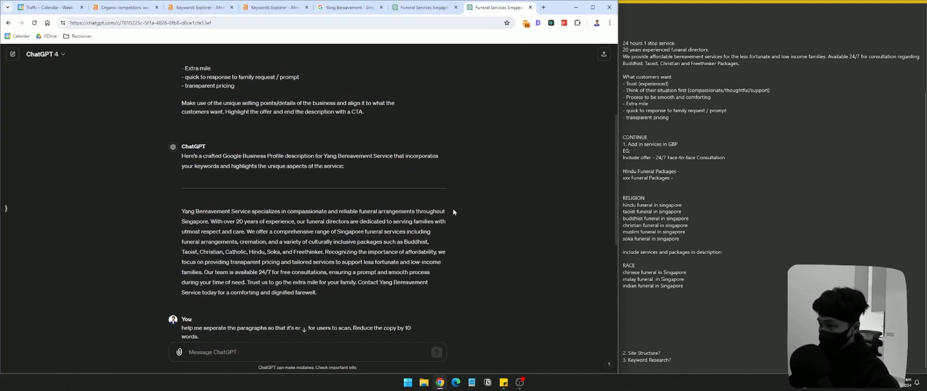
left_click(419, 9)
- Search Google in a new browser tab for "how many words is 300 characters" and examine the answer's word range
left_click(543, 7)
type("how many")
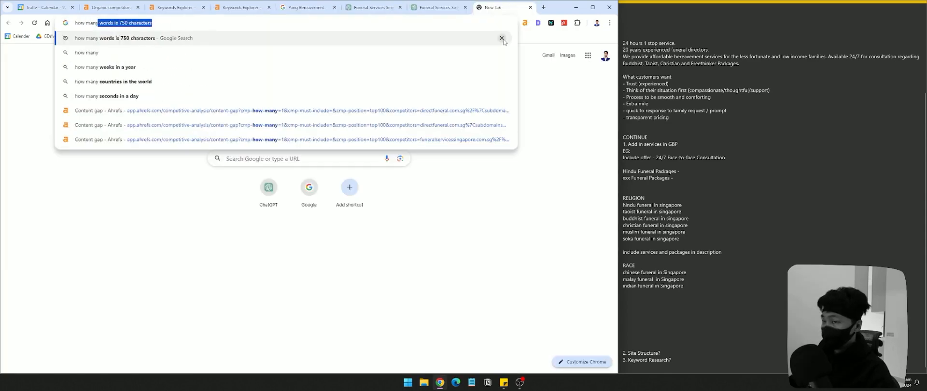
key("Return")
double_click(141, 62)
type("300 characters")
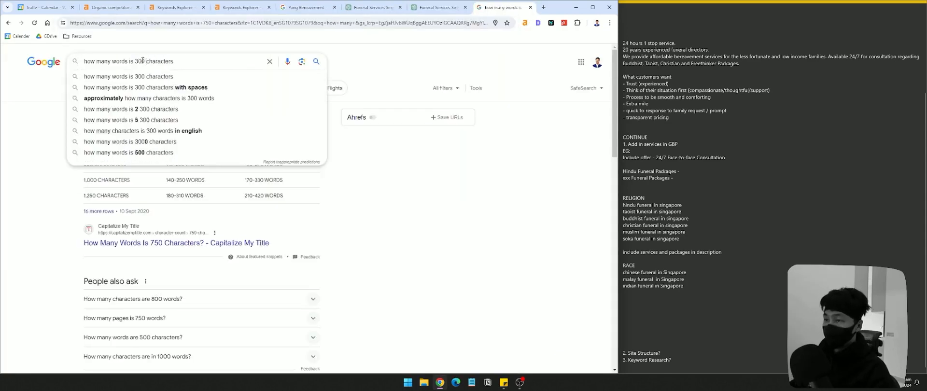
key("Return")
double_click(207, 115)
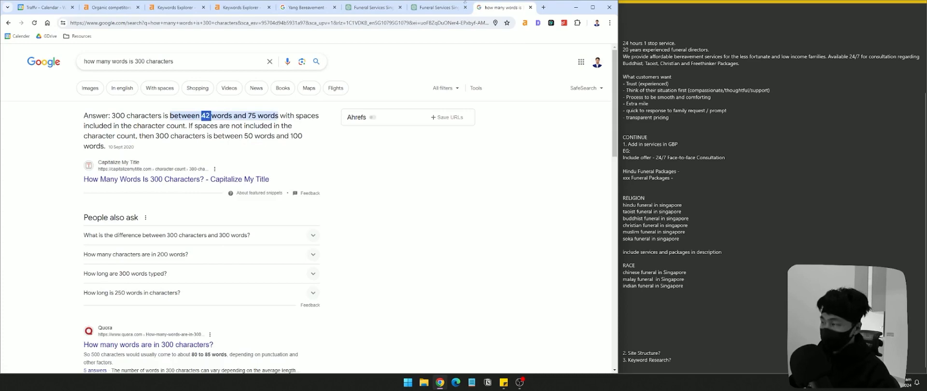
- Start a new ChatGPT chat in the second tab and paste in the full opening prompt copied from the Funeral Services Singapore conversation
left_click(452, 9)
left_click(502, 8)
left_click(442, 8)
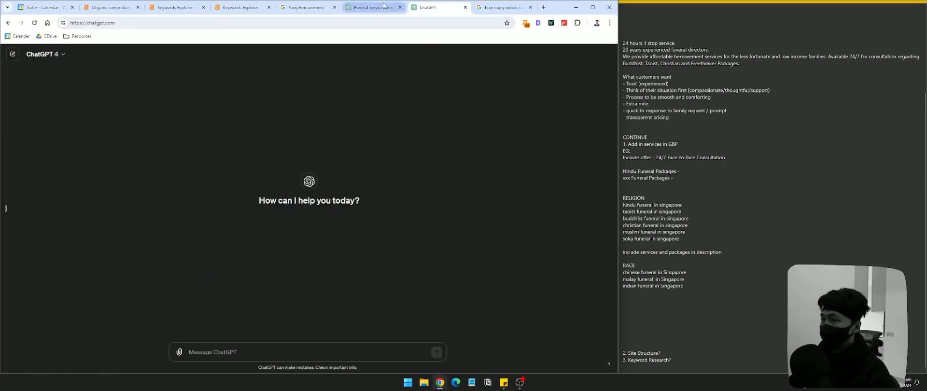
left_click(377, 9)
right_click(238, 95)
left_click(258, 103)
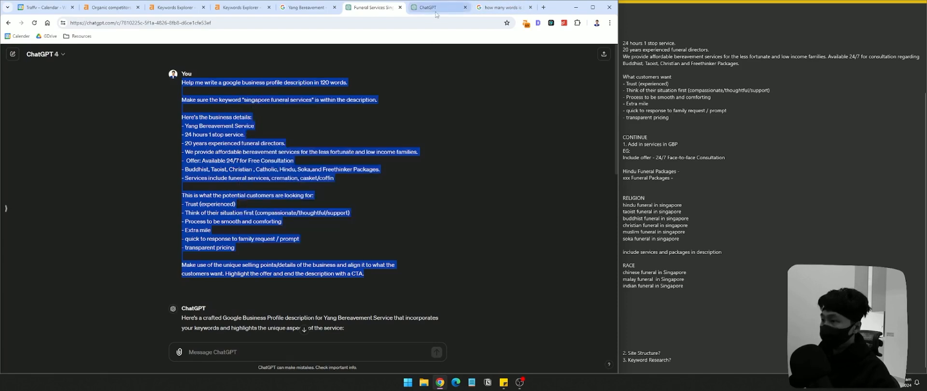
left_click(435, 13)
left_click(227, 351)
key("ctrl+v")
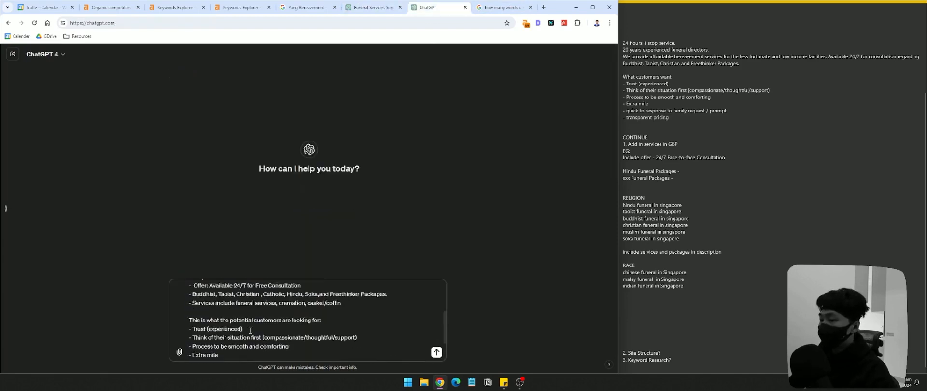
- Change the prompt's first line to ask for a Google Business Profile service description in 50 words
scroll(303, 293, "up", 5)
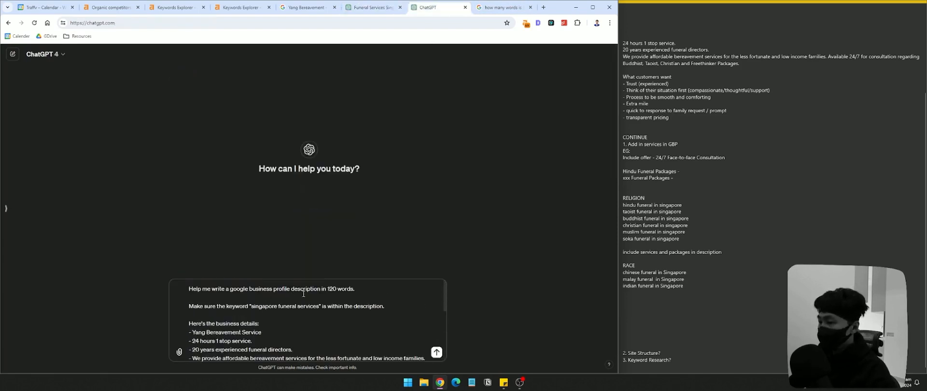
left_click_drag(274, 289, 291, 289)
left_click(291, 289)
type("service")
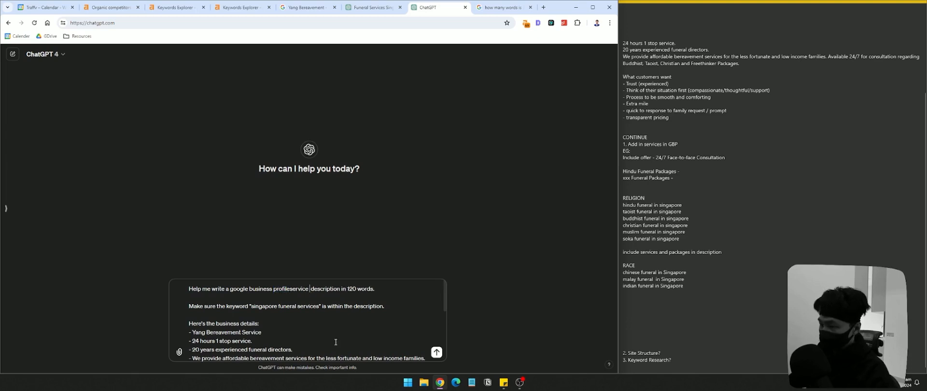
left_click(291, 291)
double_click(354, 289)
type("50")
left_click(295, 294)
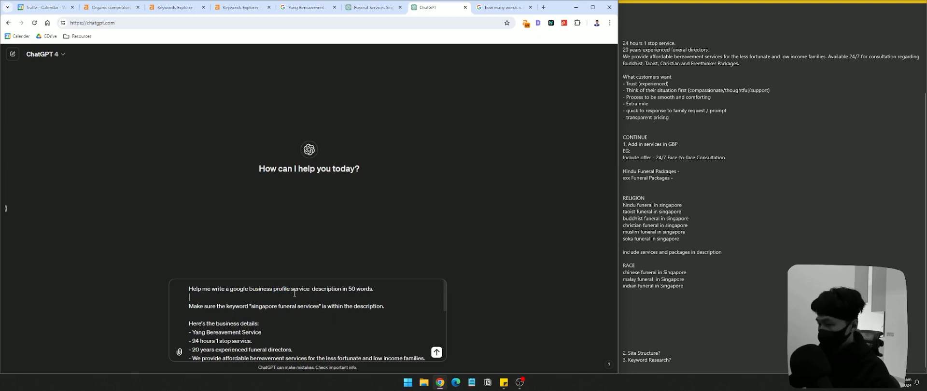
- Change "keyword" to "keywords" in the prompt's second sentence and remove the quoted phrase "singapore funeral services"
scroll(315, 299, "down", 2)
scroll(263, 313, "up", 2)
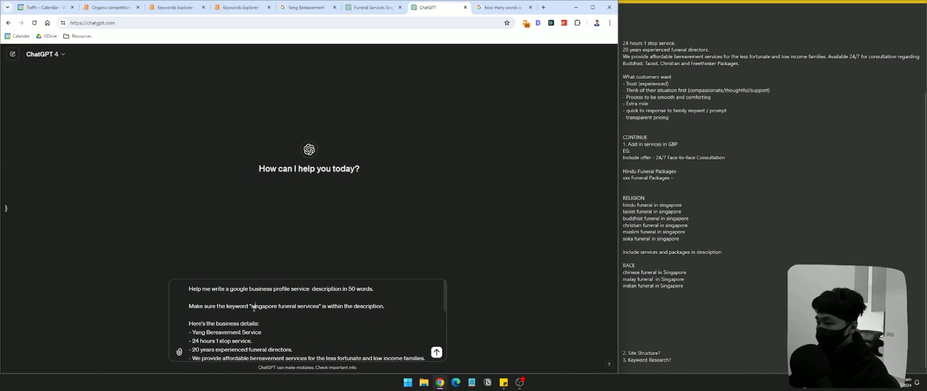
left_click_drag(296, 306, 251, 305)
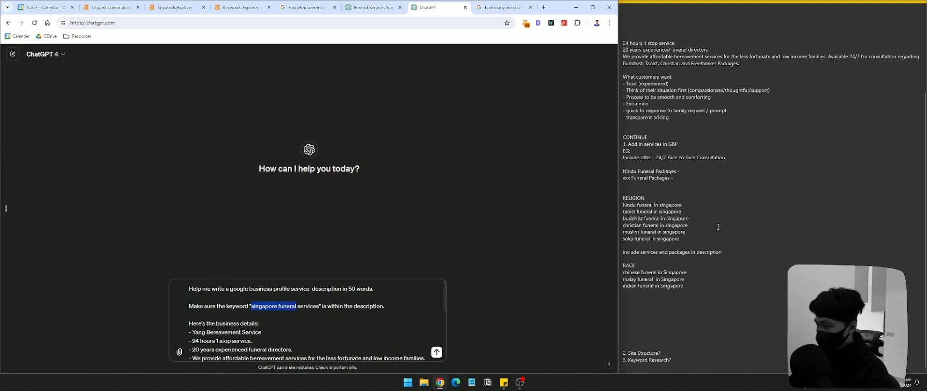
left_click(251, 306)
type("s")
left_click(323, 306, "shift")
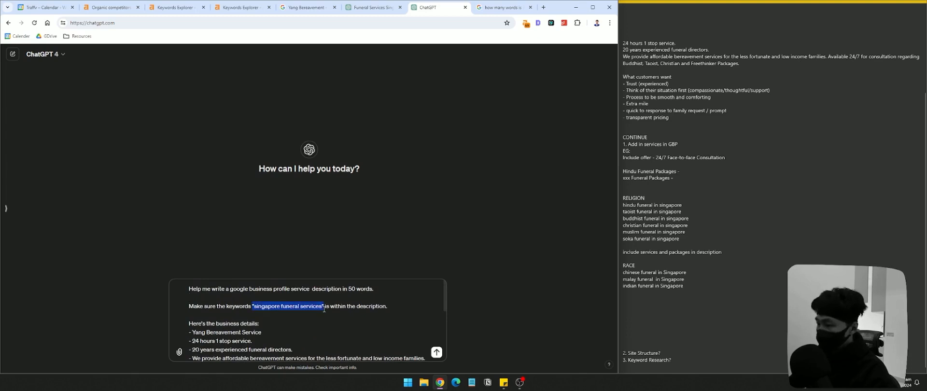
left_click(331, 289)
- Review the rest of the draft prompt, covering the business details, the customers' needs and the closing instructions
scroll(346, 300, "down", 2)
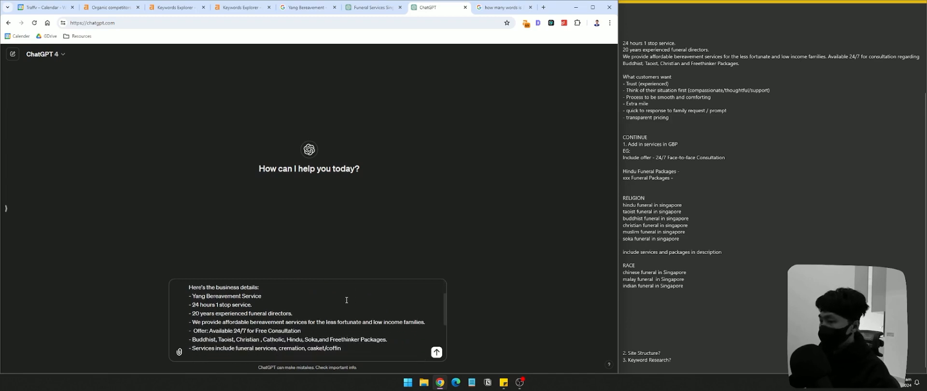
scroll(369, 306, "down", 1)
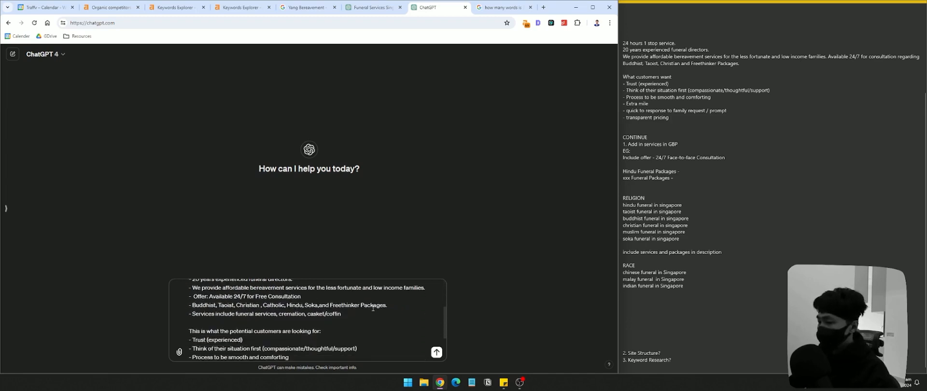
scroll(289, 304, "up", 1)
scroll(207, 297, "down", 2)
left_click_drag(189, 293, 306, 328)
scroll(306, 327, "down", 1)
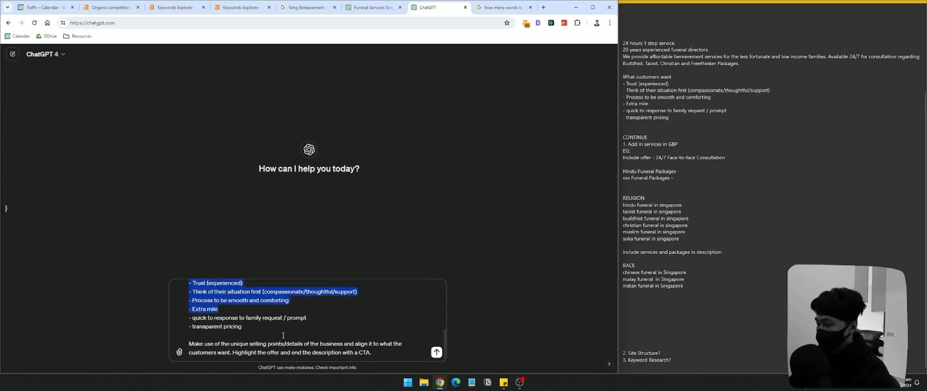
scroll(283, 335, "up", 5)
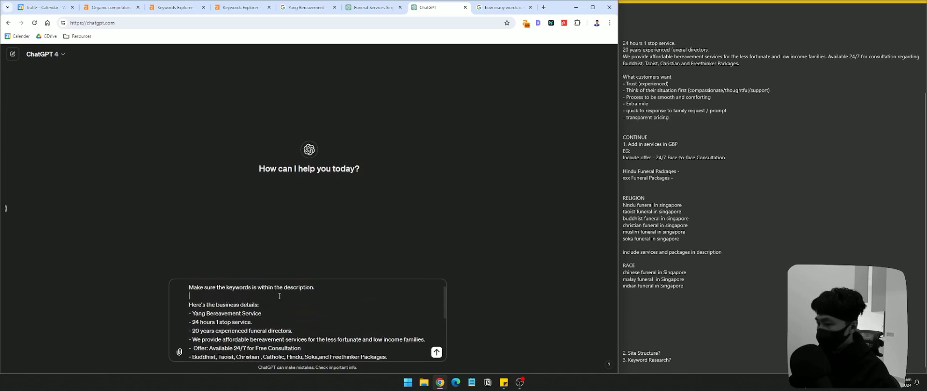
scroll(283, 291, "down", 1)
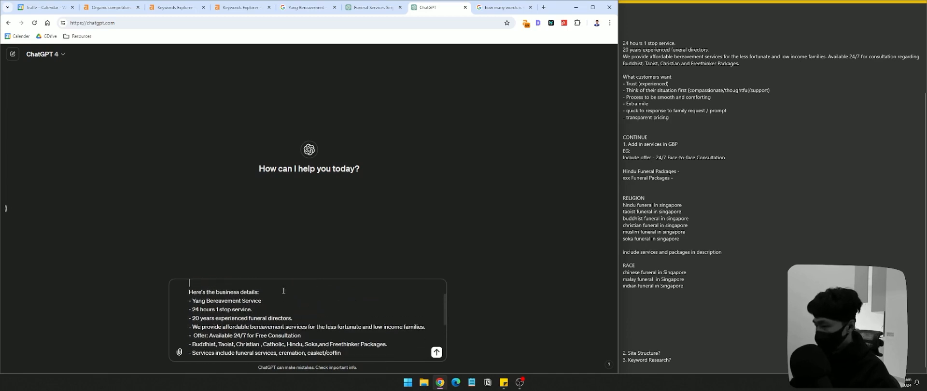
scroll(283, 290, "up", 3)
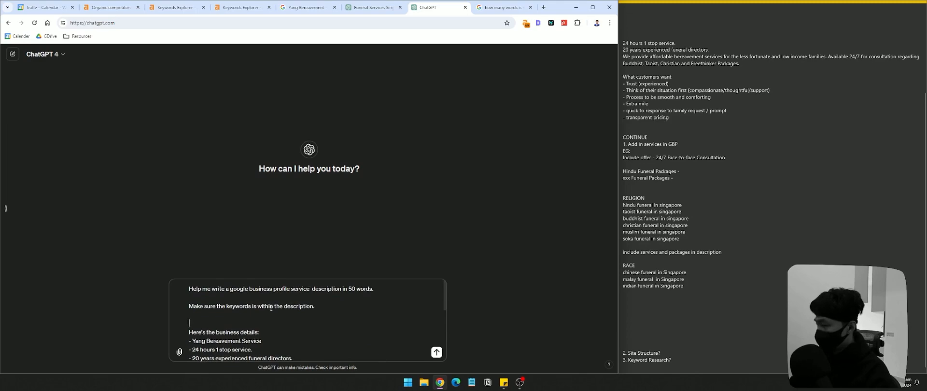
key("BackSpace")
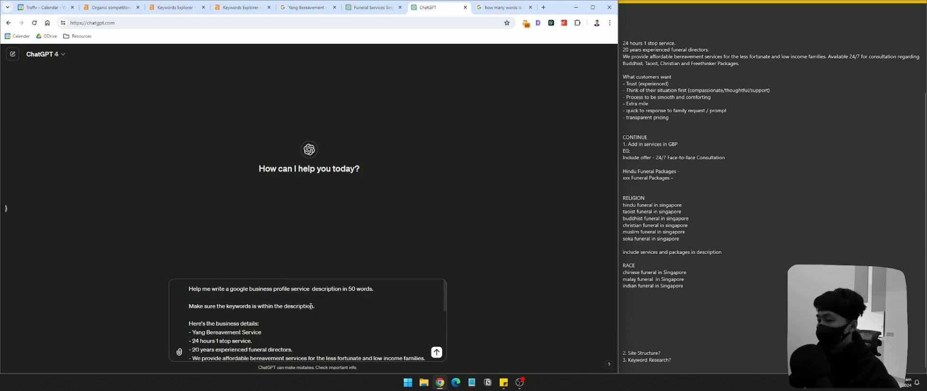
scroll(311, 306, "down", 7)
scroll(321, 305, "up", 8)
scroll(273, 311, "down", 3)
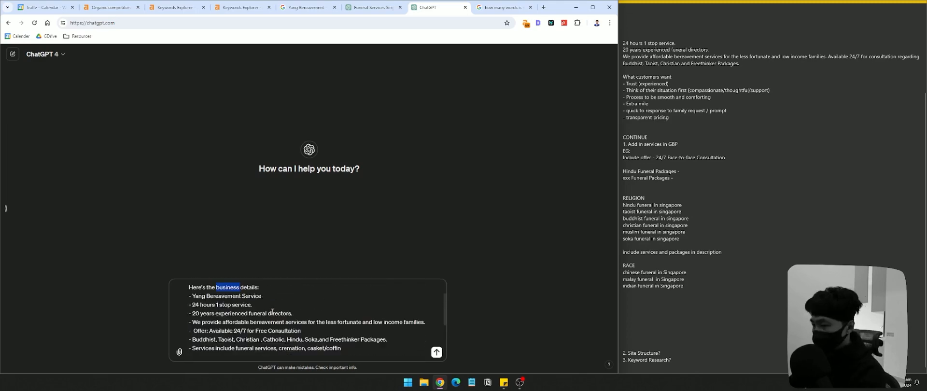
scroll(272, 311, "down", 5)
scroll(195, 307, "up", 8)
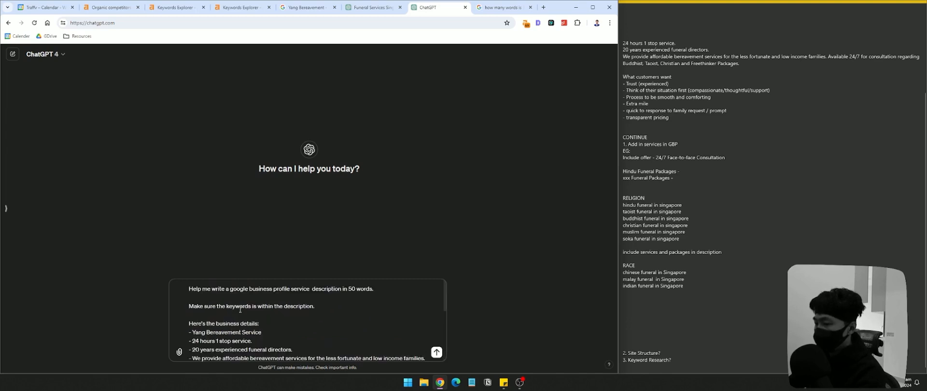
- Add a "Service:" label on its own line above the business details in the prompt
left_click(693, 212)
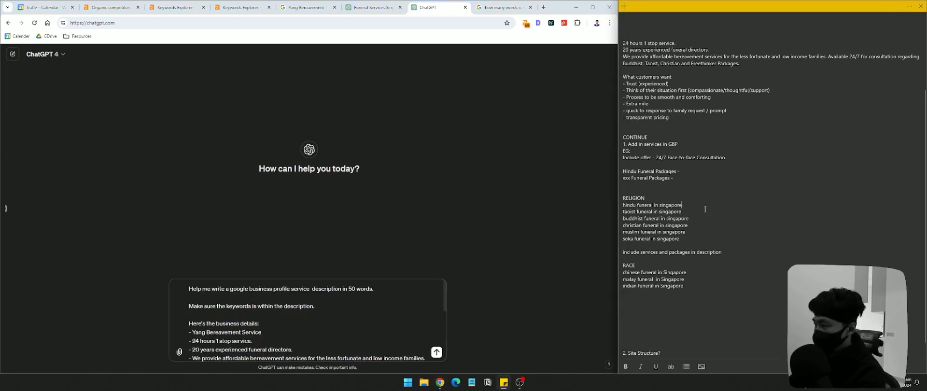
left_click(259, 313)
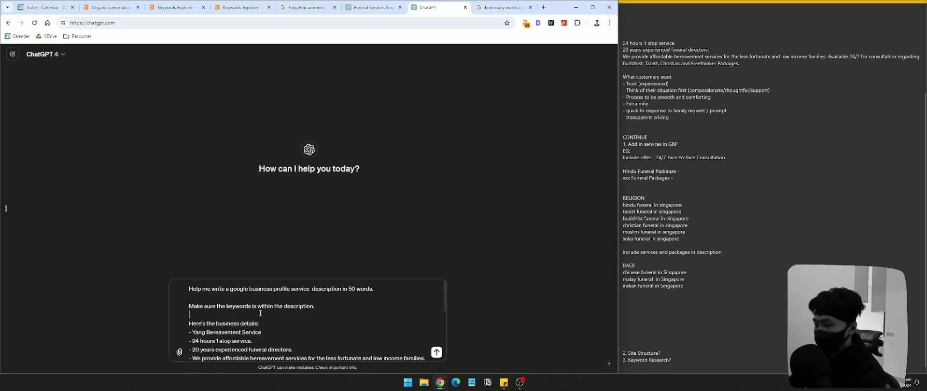
key("shift+Return")
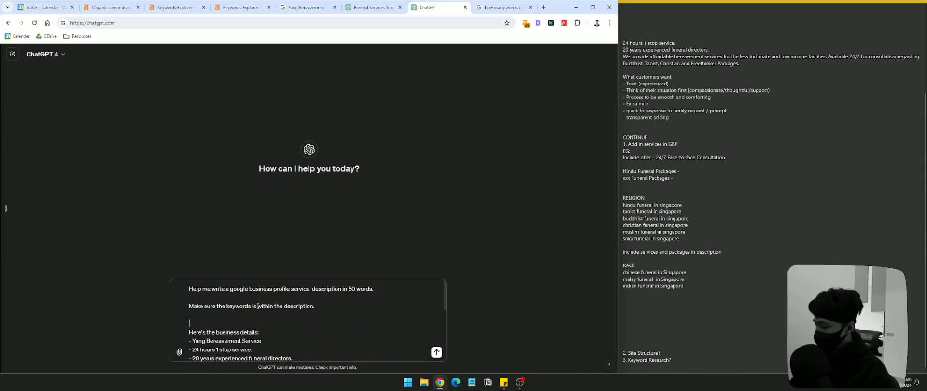
type("Service:")
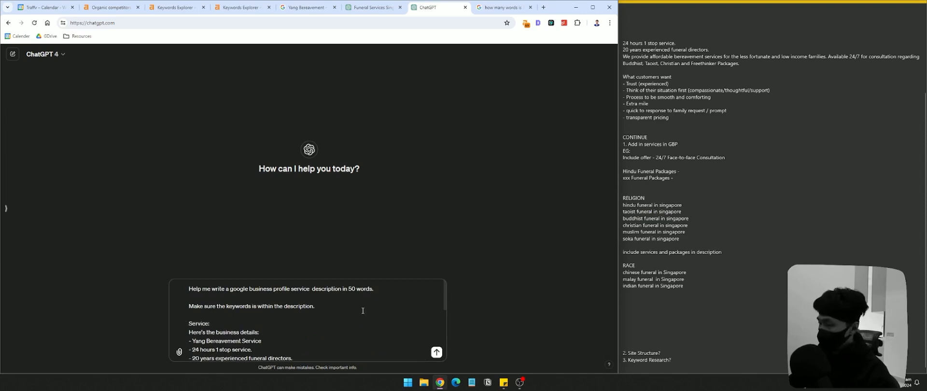
- Fill the Service line with "hindu funeral in singapore" copied from the religion list in the notes
left_click(681, 205)
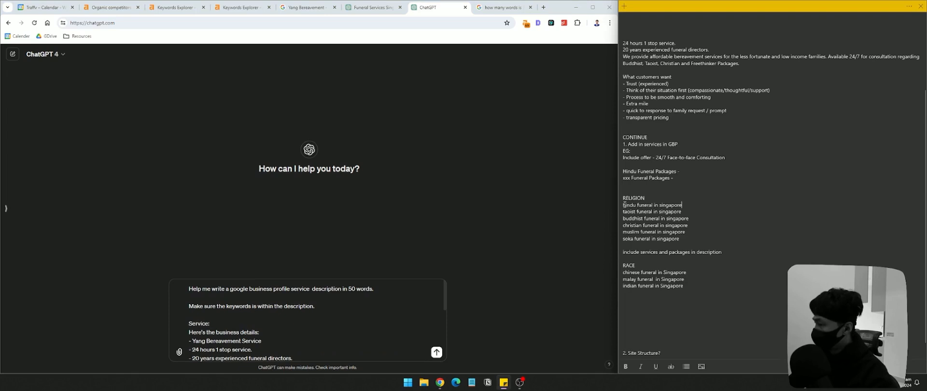
left_click_drag(624, 205, 706, 205)
key("ctrl+c")
left_click(244, 325)
key("ctrl+v")
key("ctrl+plus")
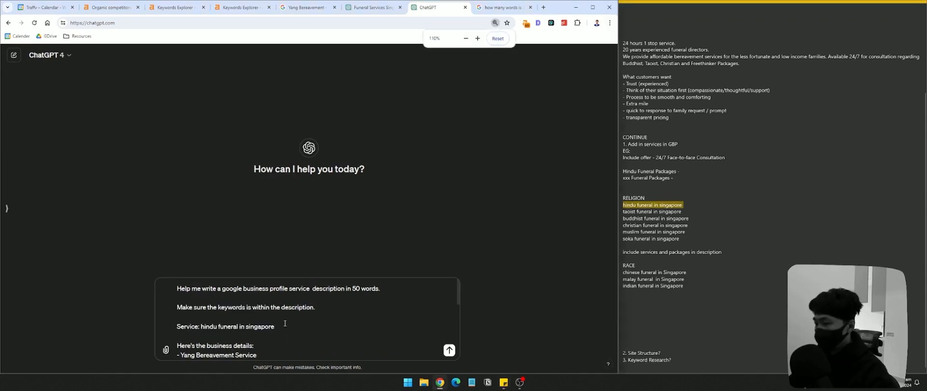
key("ctrl+z")
key("ctrl+v")
key("ctrl+minus")
left_click(210, 324)
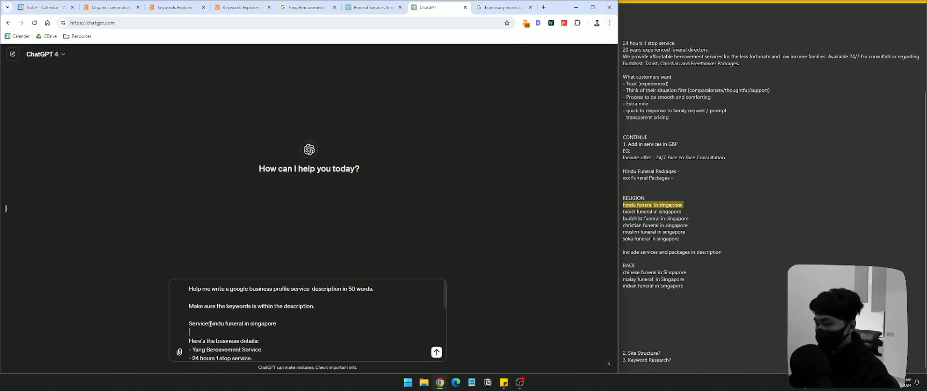
- Add a line below the service reading "keywords: services, hindu funeral packages"
left_click(214, 332)
type("keywords:")
key("ctrl+v")
key("Return")
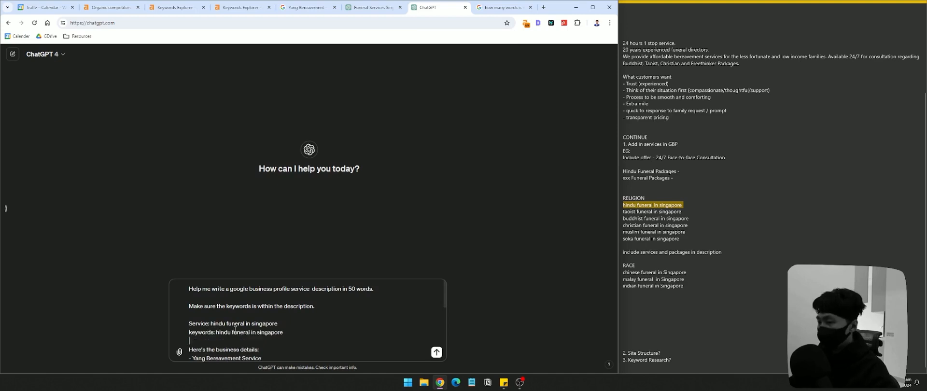
type("services,")
left_click_drag(251, 332, 346, 326)
key("ctrl+v")
type("packages")
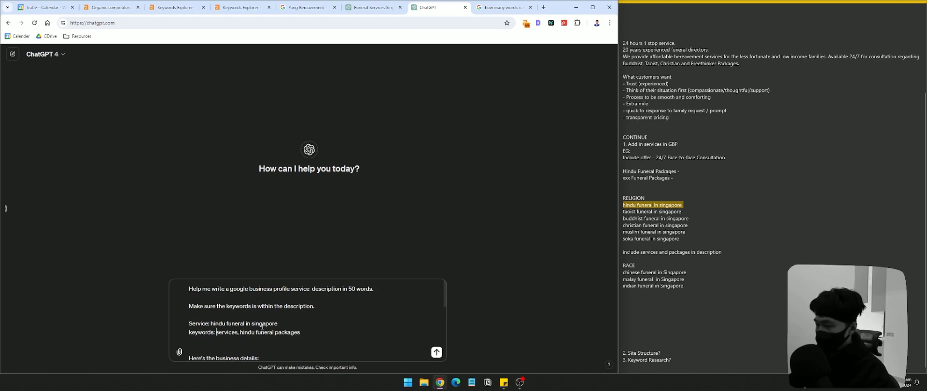
- Reword the instruction to "Make sure the terms are within the description" and relabel the keywords line as "terms:"
double_click(235, 305)
type("terms")
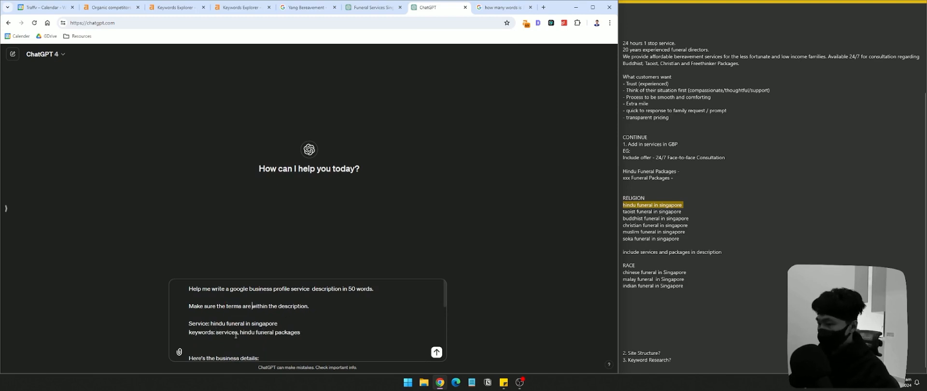
double_click(197, 332)
type("terms")
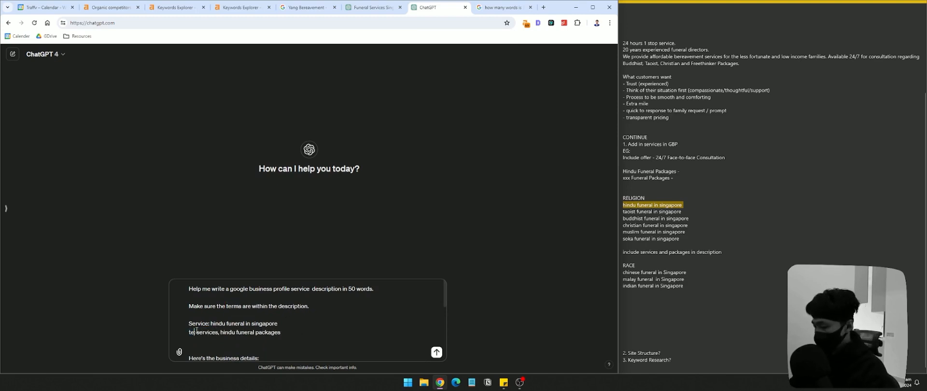
type(":")
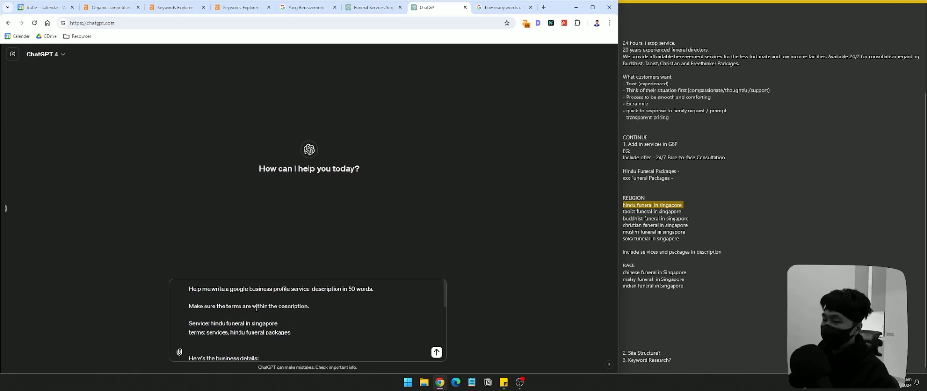
type(":")
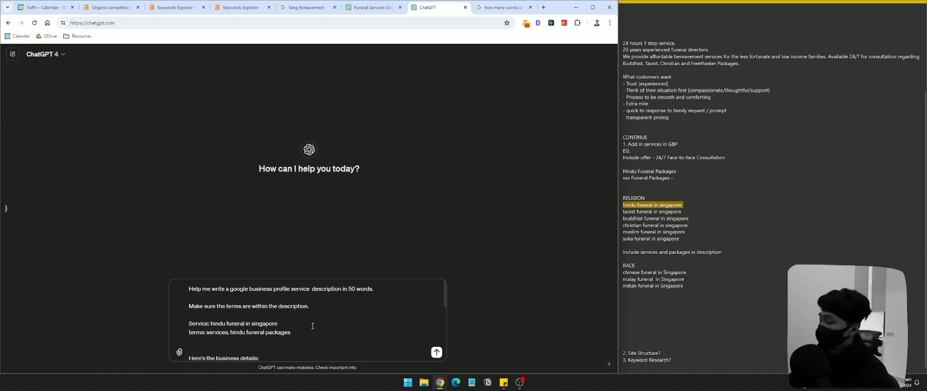
- Shorten the terms line to "services, packages" and delete the extra blank line above the business details
left_click(230, 332)
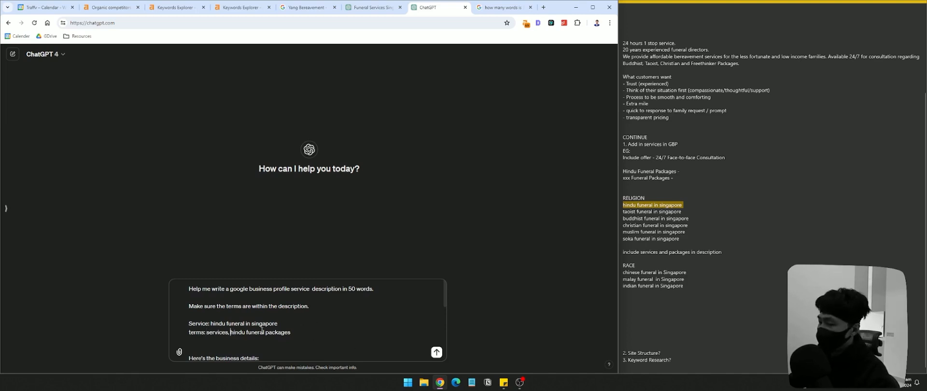
left_click_drag(265, 332, 230, 332)
key("BackSpace")
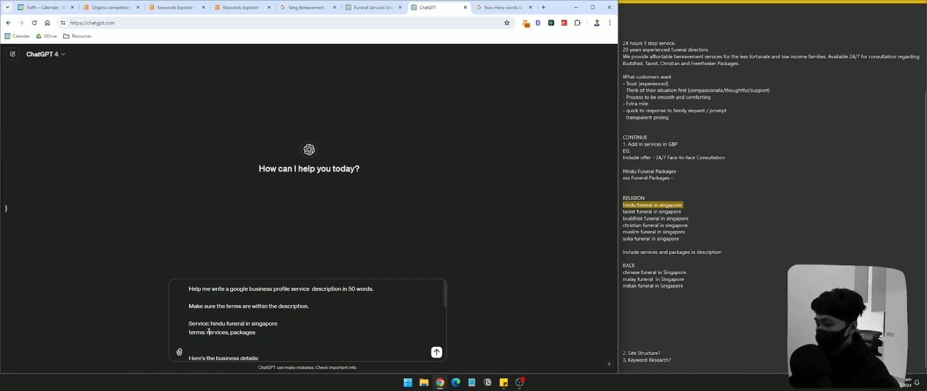
left_click(280, 335)
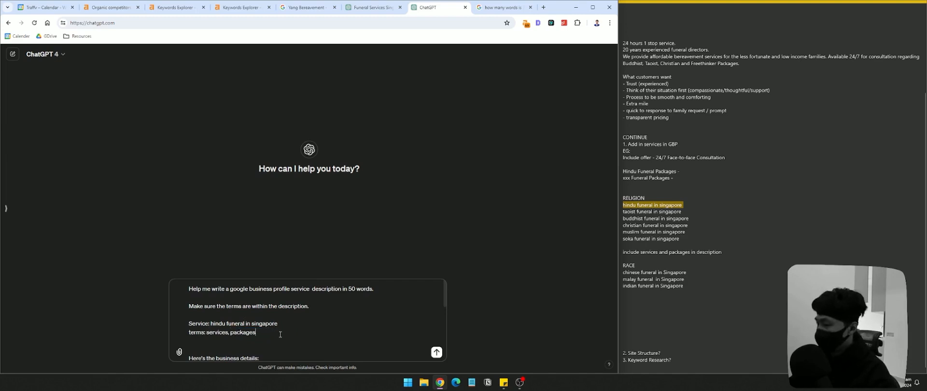
scroll(291, 340, "down", 1)
key("BackSpace")
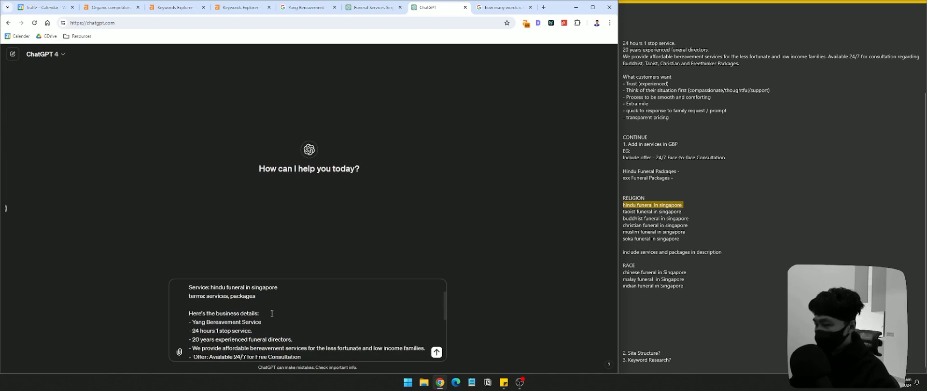
- Review the 50-word Hindu funeral service prompt, submit it to ChatGPT and go to the reply
scroll(233, 325, "up", 1)
scroll(300, 328, "down", 4)
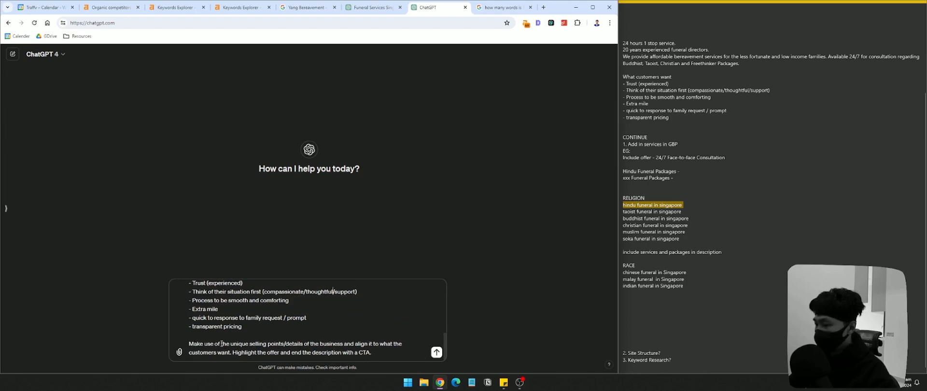
scroll(246, 340, "up", 1)
scroll(272, 346, "down", 1)
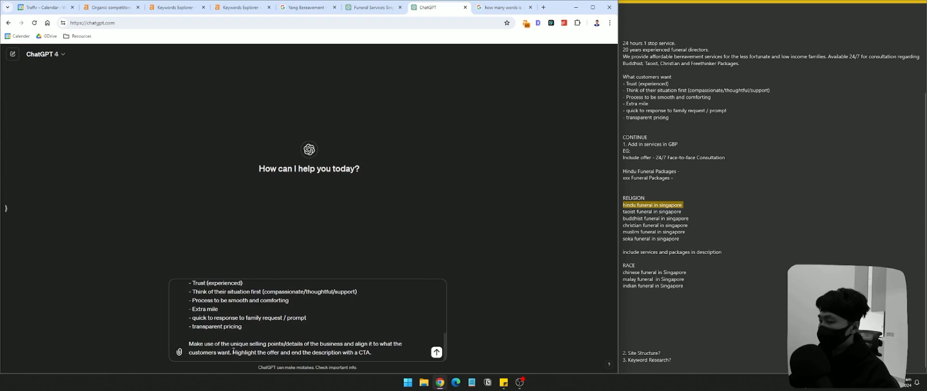
scroll(233, 351, "up", 5)
left_click(436, 352)
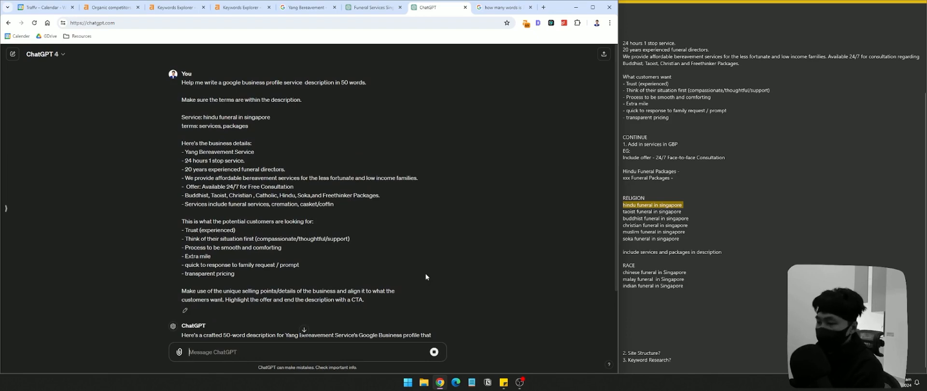
left_click(303, 330)
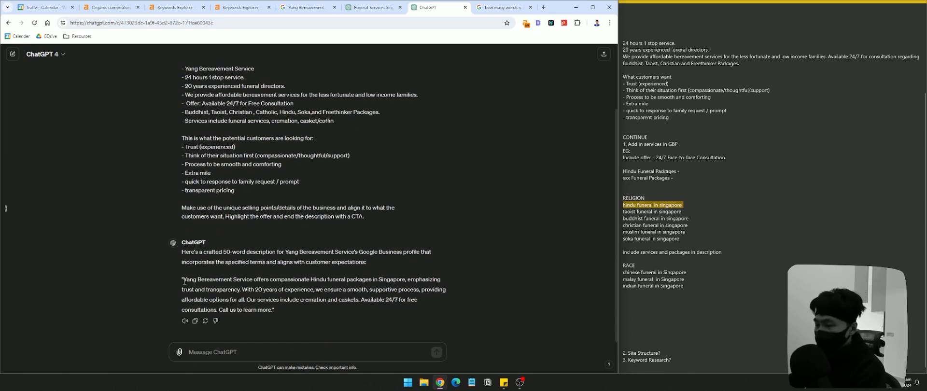
- Compare the generated description with the service and terms in the prompt, and copy the full description paragraph
left_click_drag(185, 279, 198, 283)
left_click(249, 289)
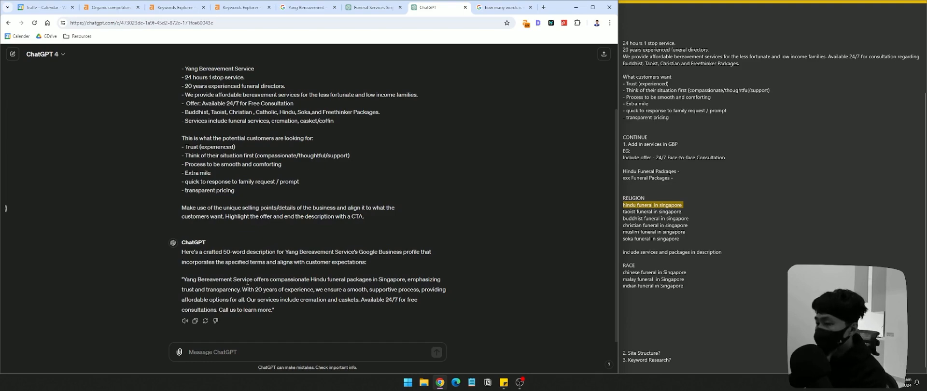
scroll(245, 157, "up", 2)
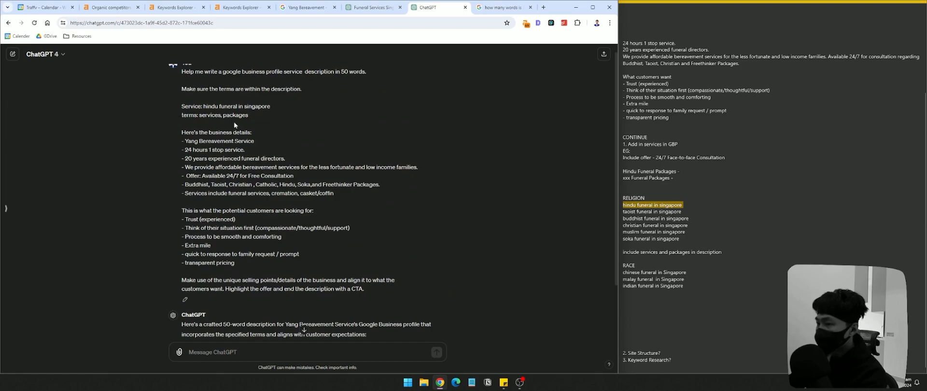
scroll(215, 114, "down", 2)
triple_click(240, 276)
key("ctrl+c")
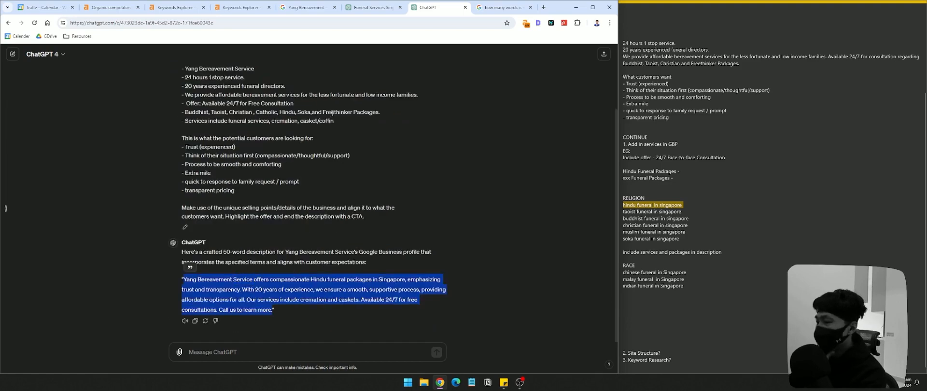
left_click(271, 299)
- Open WordCounter in place of the character-count search and replace its text with the copied Hindu funeral description
key("ctrl+Tab")
left_click(330, 23)
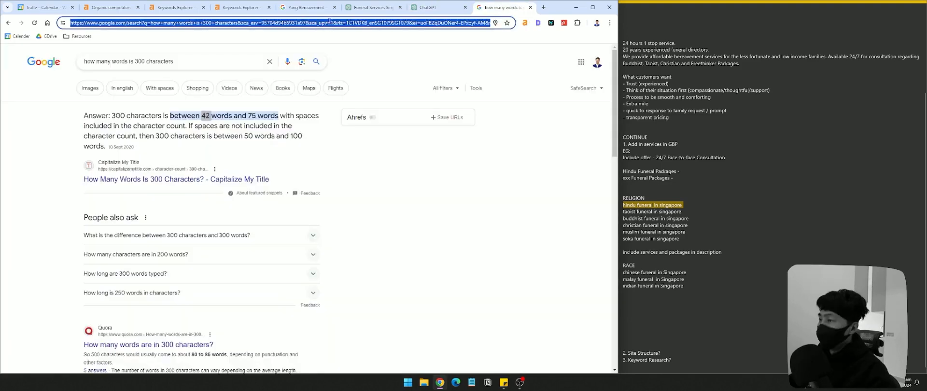
type("wordcounter")
key("Return")
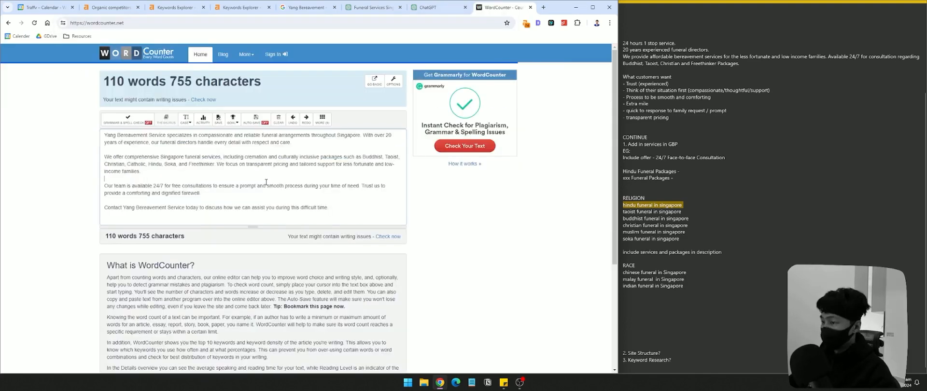
left_click(291, 172)
key("ctrl+a")
key("ctrl+v")
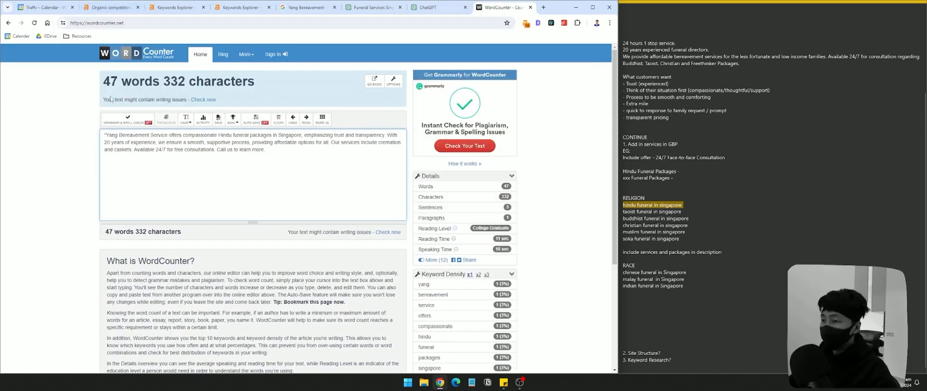
- Paste the description into the Hindu Funeral in Singapore service on the Google Business Profile, replacing the opening business name with "We"
left_click(418, 8)
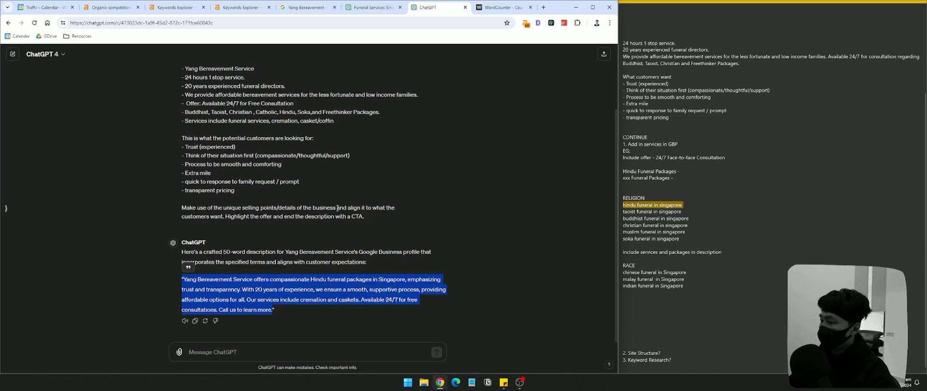
left_click(500, 8)
left_click(301, 9)
left_click(192, 78)
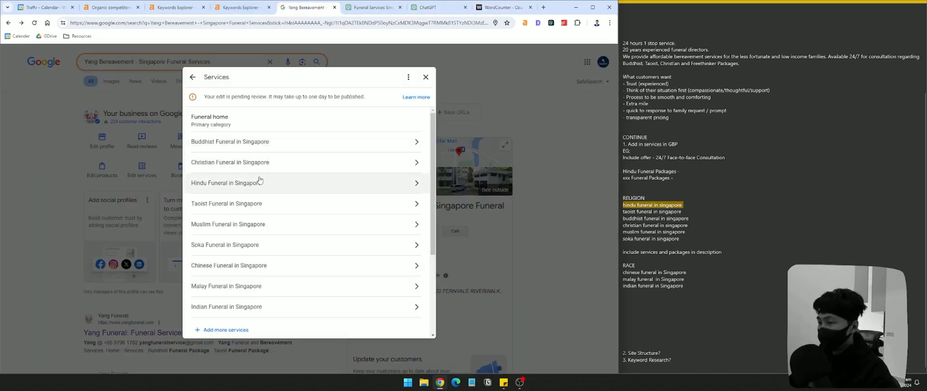
left_click(260, 182)
left_click(294, 183)
type("We offers compassionate Hindu funeral packages in Singapore, emphasizing trust and transparency. With 20 years of experience, we ensure a smooth, supportive process, providing affordable options for all. Our services include cremation and caskets. Available 24/7 for free consu")
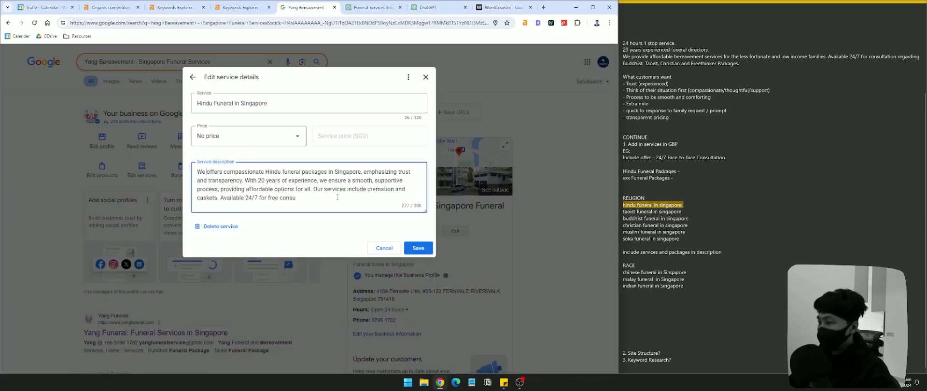
left_click(323, 190)
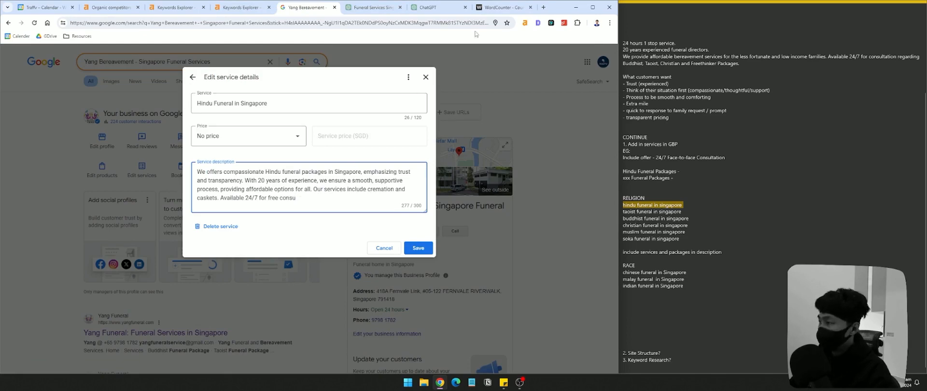
- Try to rework the end of the service description into "Call us for" using the closing sentences copied from the ChatGPT reply
left_click(432, 7)
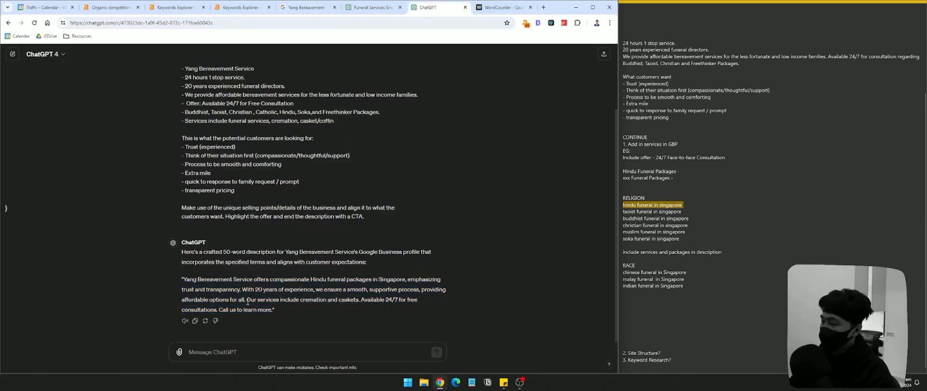
left_click_drag(247, 300, 274, 310)
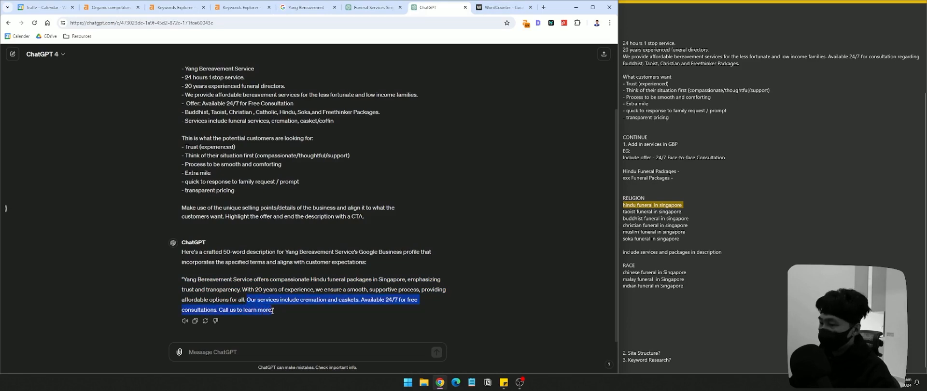
left_click(367, 7)
left_click(422, 8)
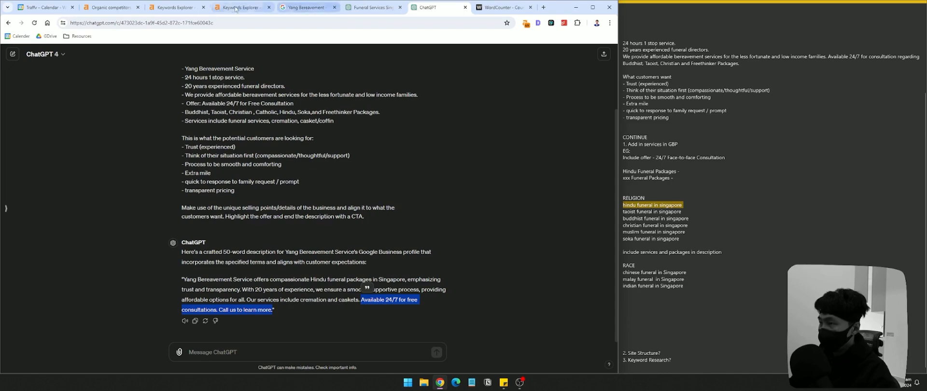
left_click(304, 8)
type("Us f")
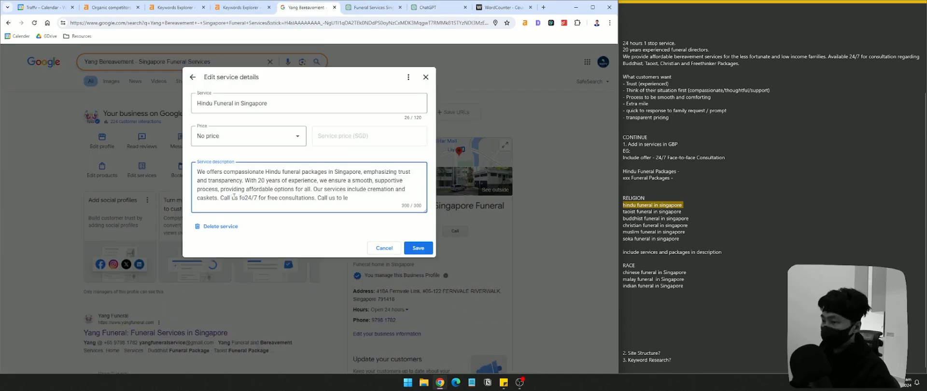
- Reword the closing in WordCounter to "Call us now for free consultations." and use it to end the Hindu funeral service description
left_click(490, 8)
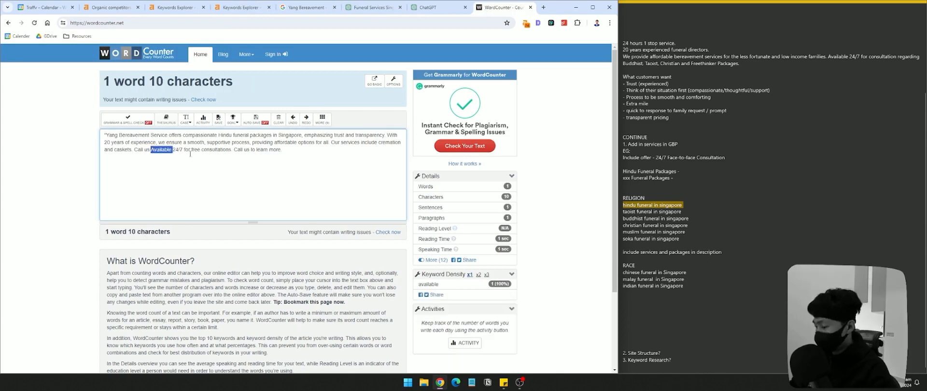
left_click_drag(185, 151, 185, 151)
key("BackSpace")
type("now")
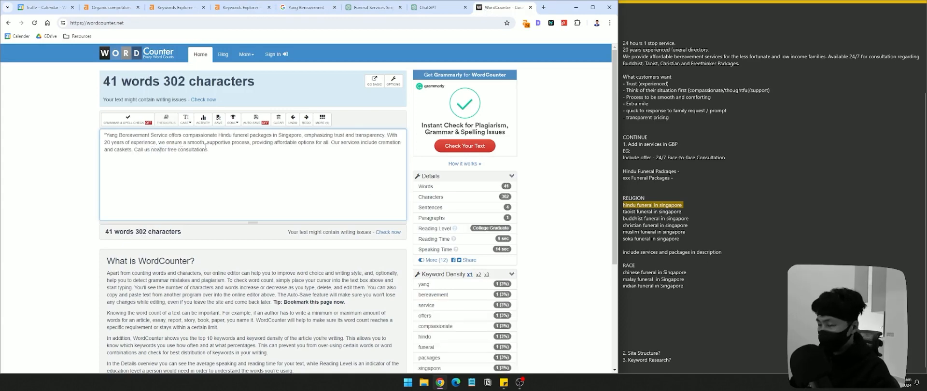
left_click(222, 151)
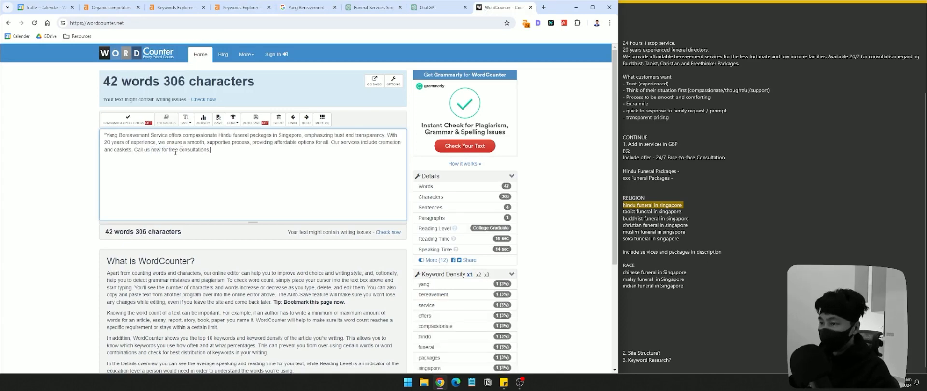
left_click_drag(219, 153, 133, 150)
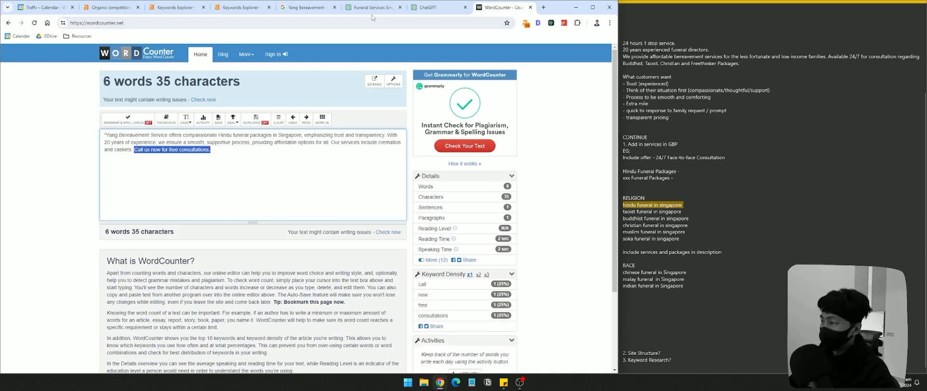
left_click(306, 8)
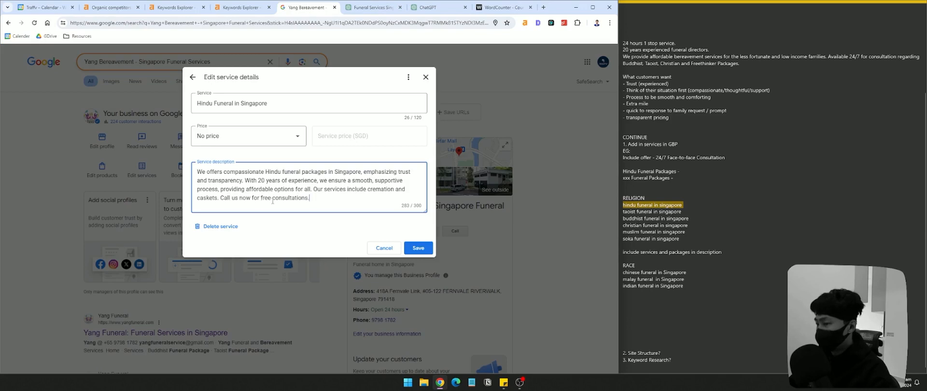
- Change the description's closing sentence to "Call us now for free a consultation."
left_click(272, 198)
type("a")
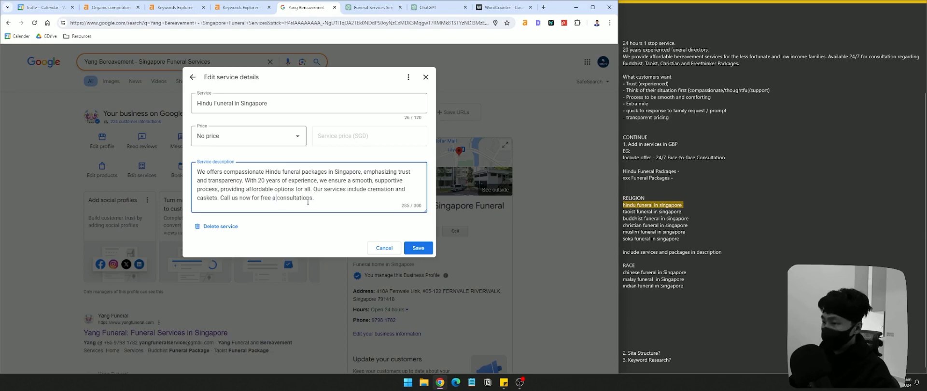
key("F11")
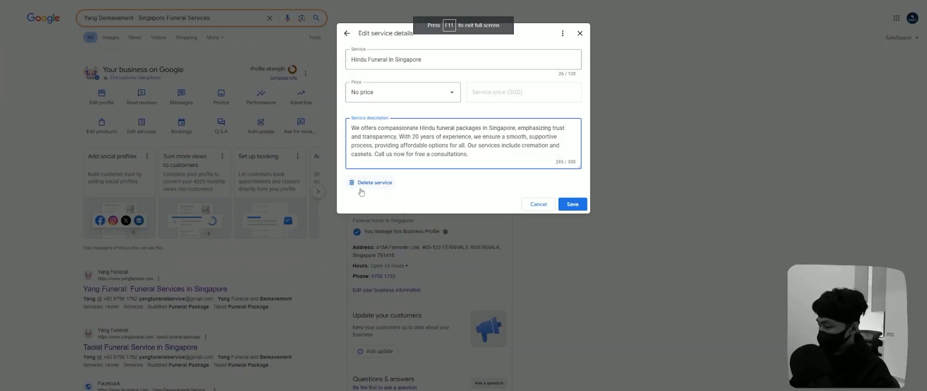
key("F11")
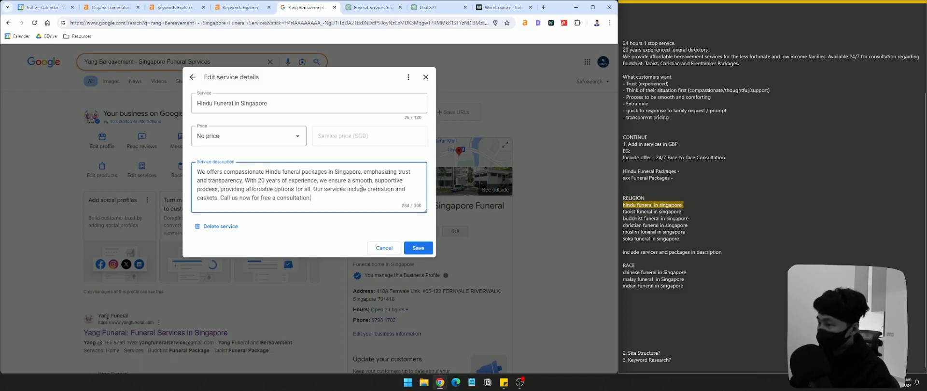
- Keep the price option at No price and save the Hindu Funeral in Singapore service
left_click(266, 135)
left_click(263, 157)
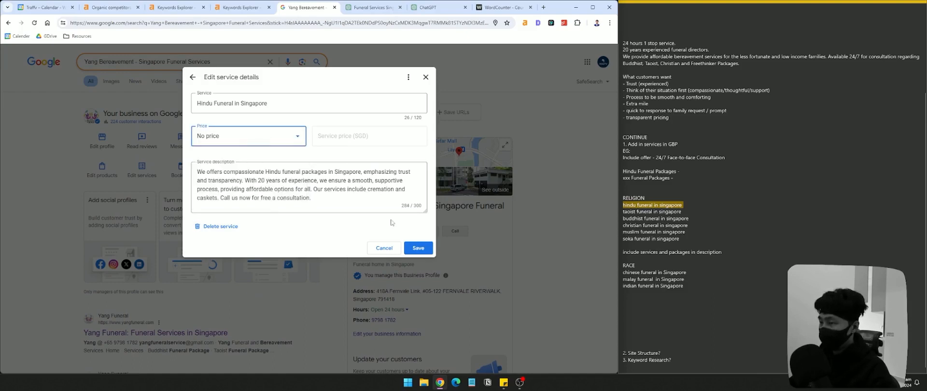
left_click(420, 244)
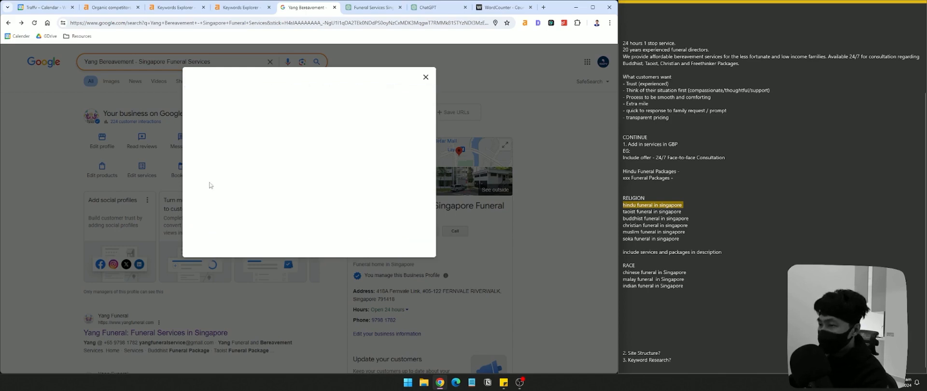
- Copy "taoist funeral in singapore" from the religion list in the notes and return to the Hindu funeral prompt in ChatGPT
left_click(375, 8)
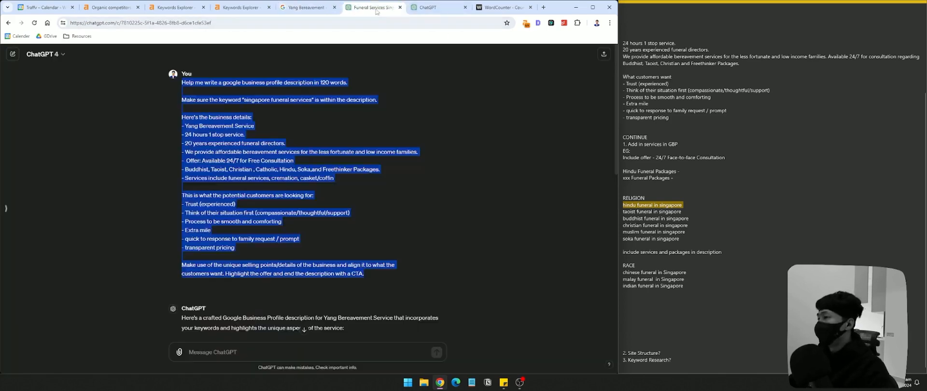
left_click(431, 7)
scroll(239, 117, "up", 2)
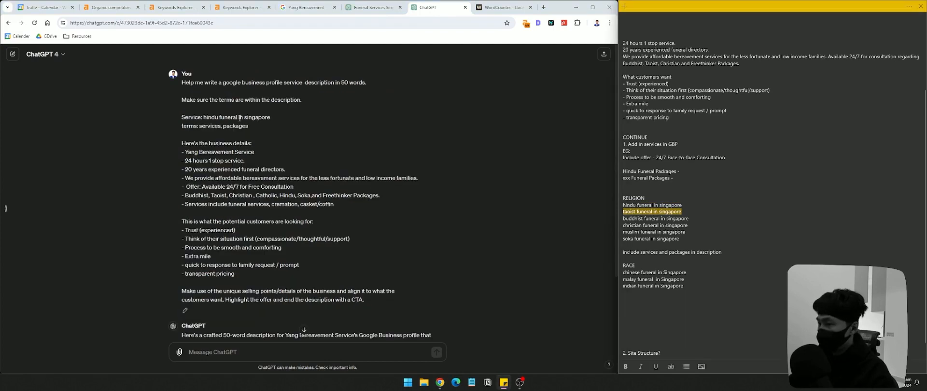
scroll(338, 218, "down", 2)
scroll(315, 226, "up", 2)
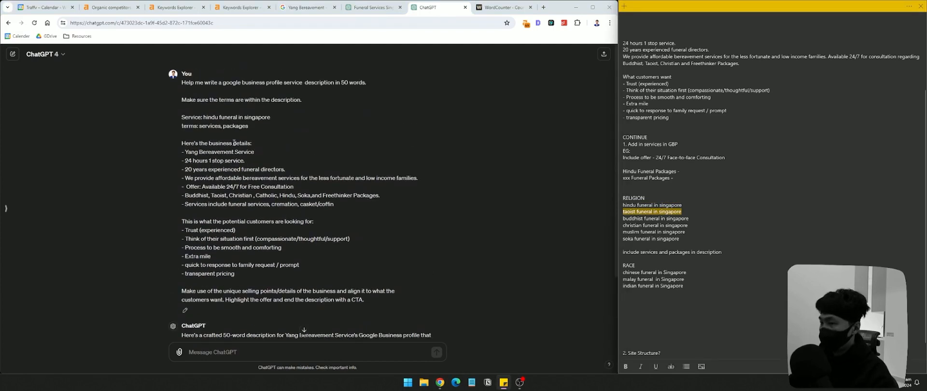
triple_click(354, 83)
scroll(347, 233, "down", 2)
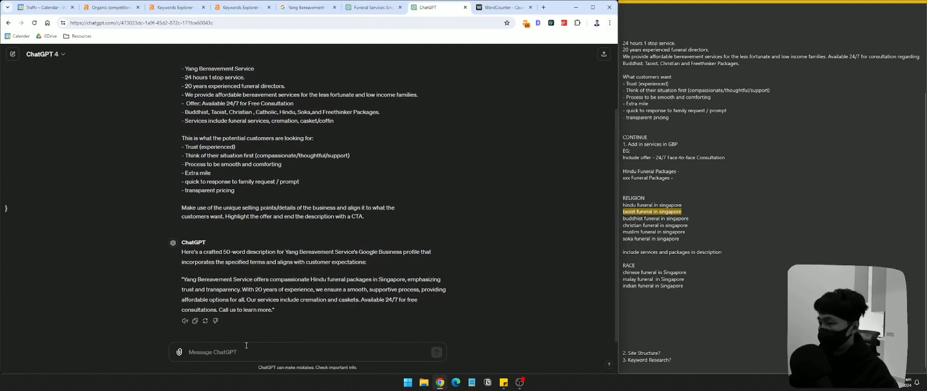
- Write a follow-up prompt in ChatGPT reading "Now do the same for this service and terms." with a "Service:" line below it
type("Now do the same ")
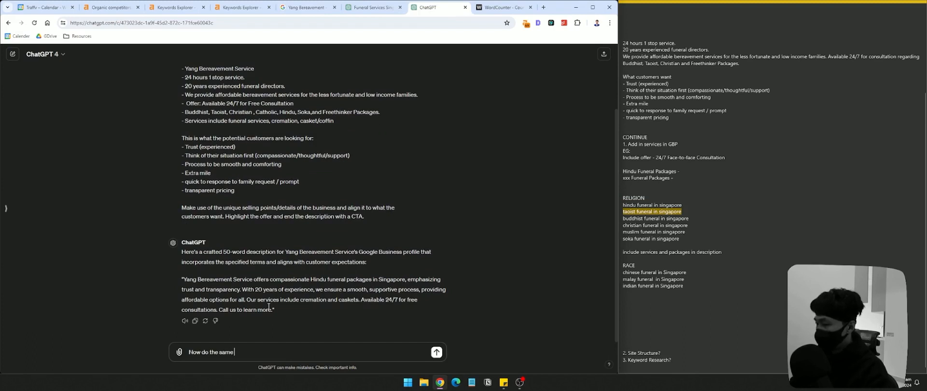
type("for this service ")
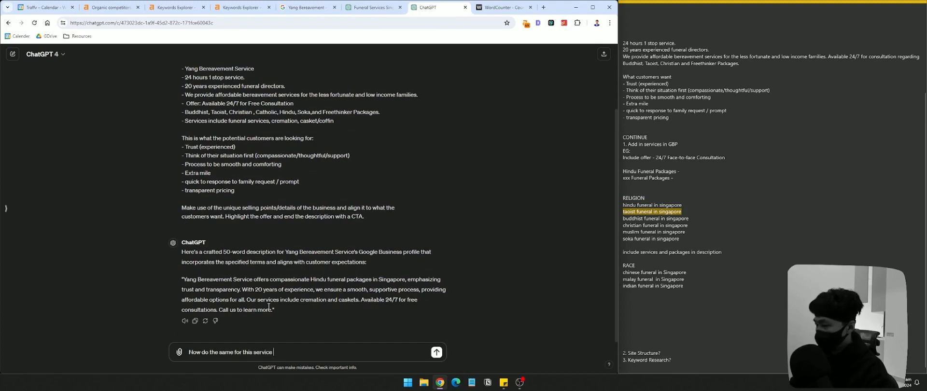
type("and terms.")
key("shift+Return")
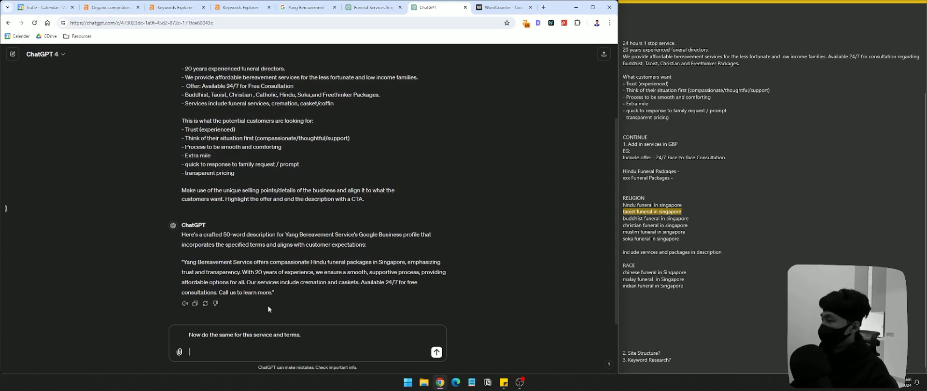
type("Ser")
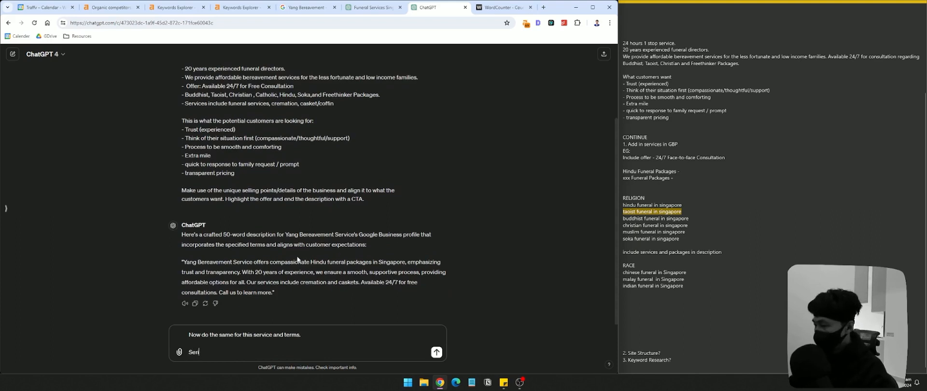
key("BackSpace")
key("BackSpace")
key("BackSpace")
type("vice")
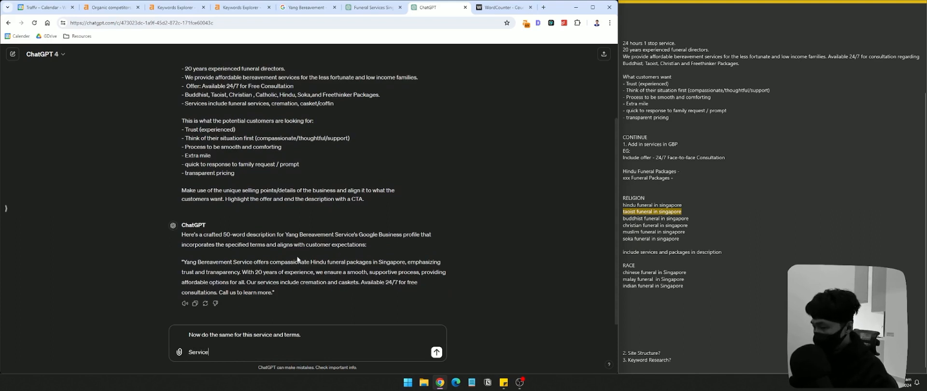
type(":")
key("shift+Return")
type("Te")
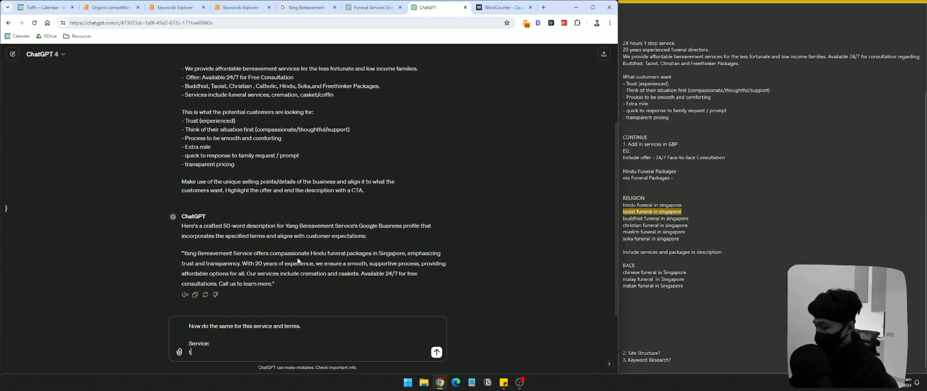
type("rms")
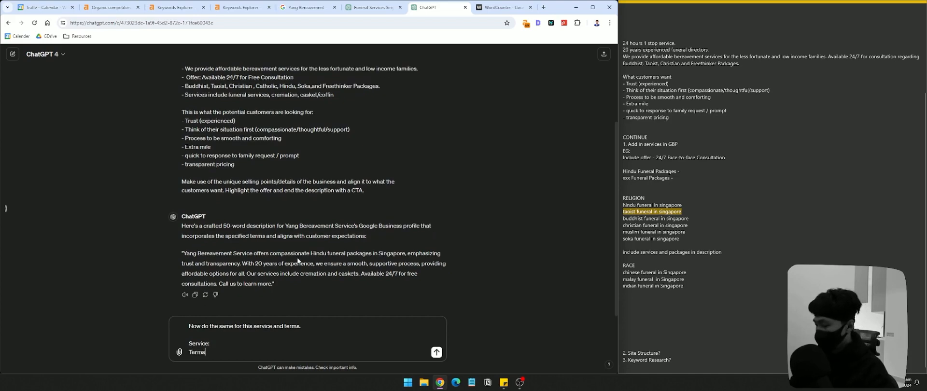
key("BackSpace")
key("BackSpace")
key("BackSpace")
key("BackSpace")
key("BackSpace")
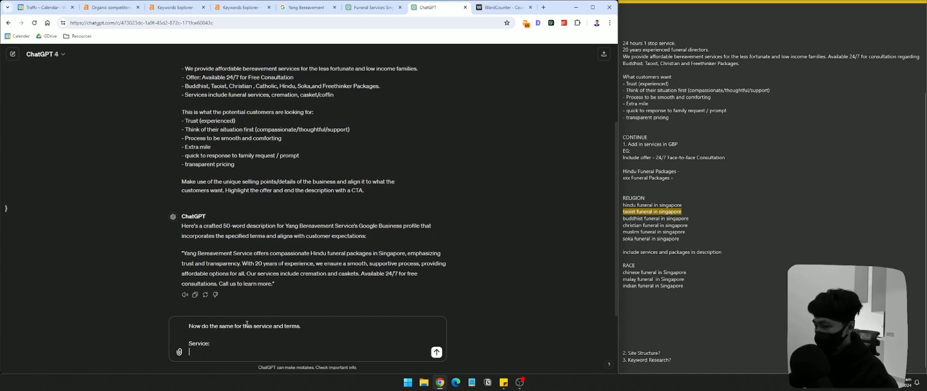
- Shorten the prompt's sentence to "Now do the same for this service.", fill in "taoist funeral in singapore" as the service and send it
left_click_drag(272, 326, 362, 325)
key("BackSpace")
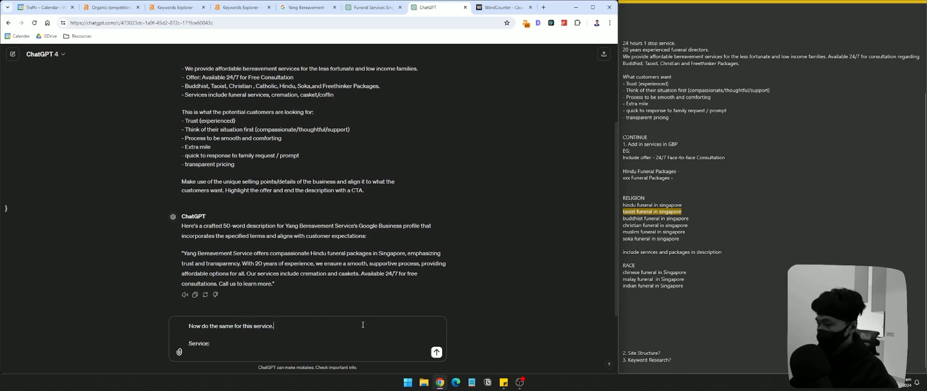
left_click_drag(681, 212, 621, 212)
key("ctrl+c")
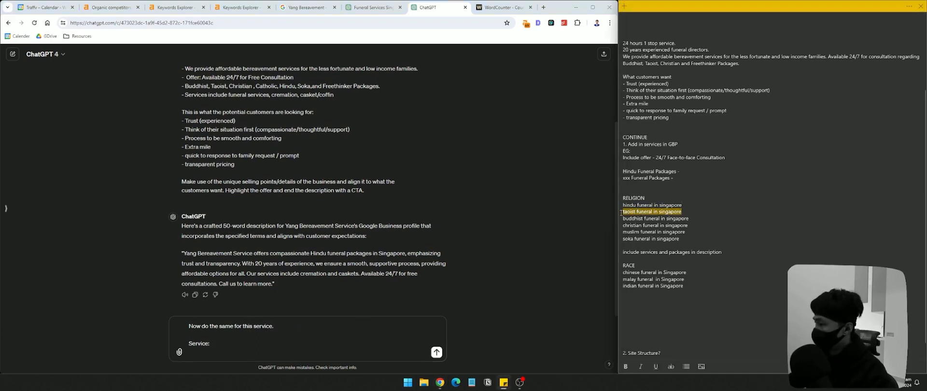
left_click(239, 338)
key("ctrl+v")
key("Return")
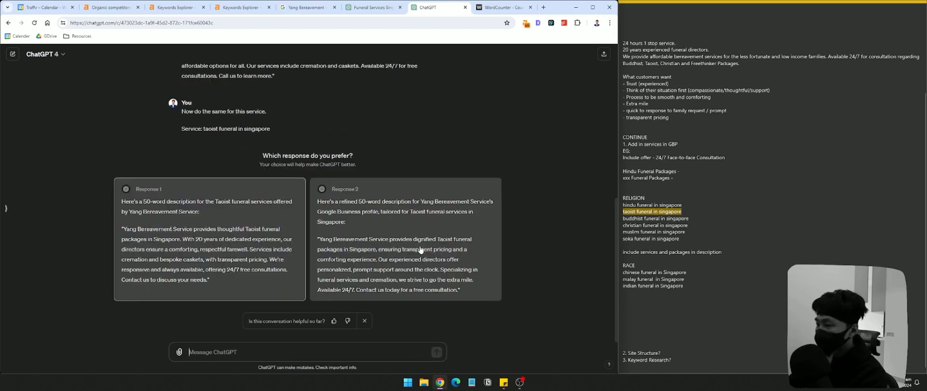
- Choose ChatGPT's second response for the Taoist funeral service and copy its description
double_click(465, 314)
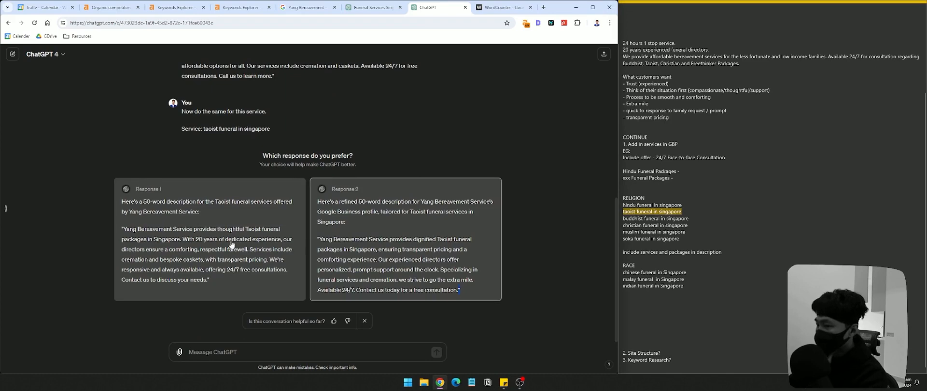
left_click(327, 290)
left_click_drag(327, 290, 180, 261)
key("ctrl+c")
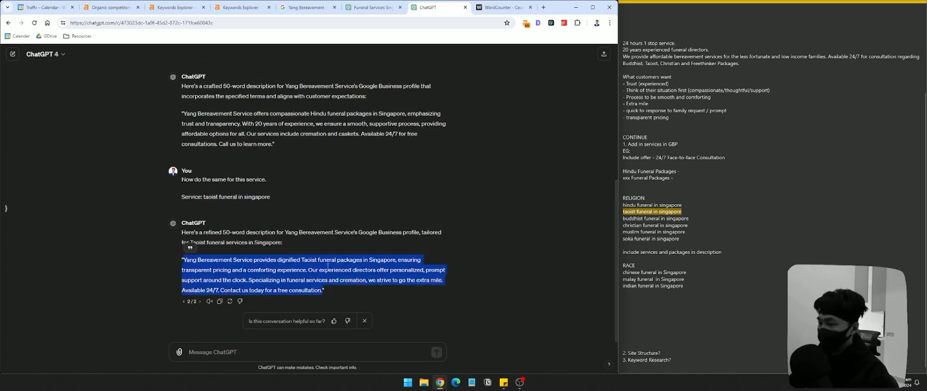
- Replace the WordCounter text with the copied description, substitute "We" for the business name and remove the sentence "Available 24/7."
left_click(502, 7)
key("ctrl+a")
key("ctrl+v")
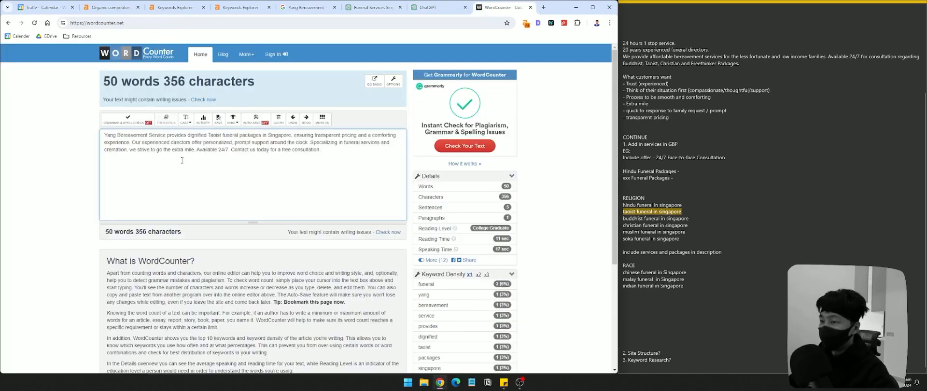
left_click_drag(164, 137, 184, 149)
type("We")
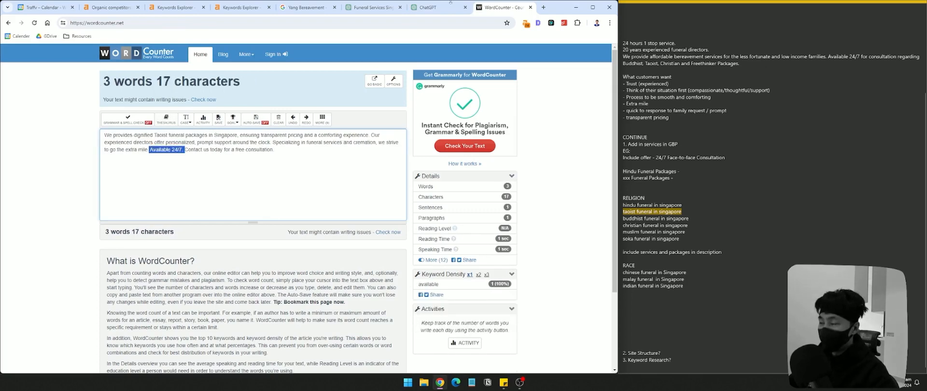
left_click(150, 151)
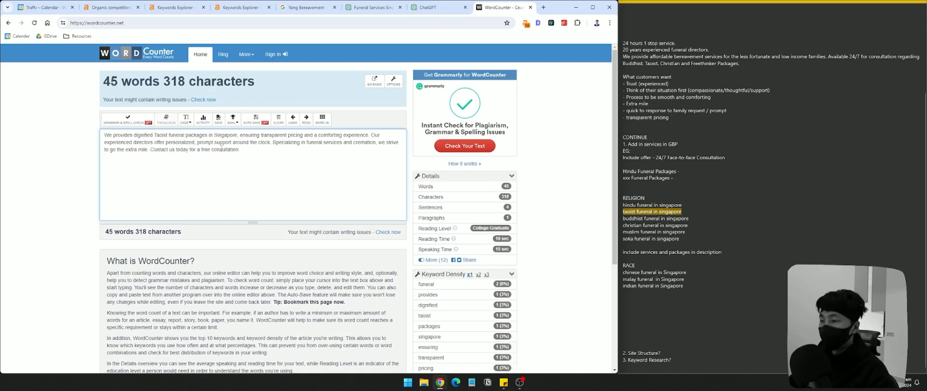
- Switch to ChatGPT's first Taoist response and put its description into WordCounter, opening with "We" instead of the business name
key("ctrl+shift+Tab")
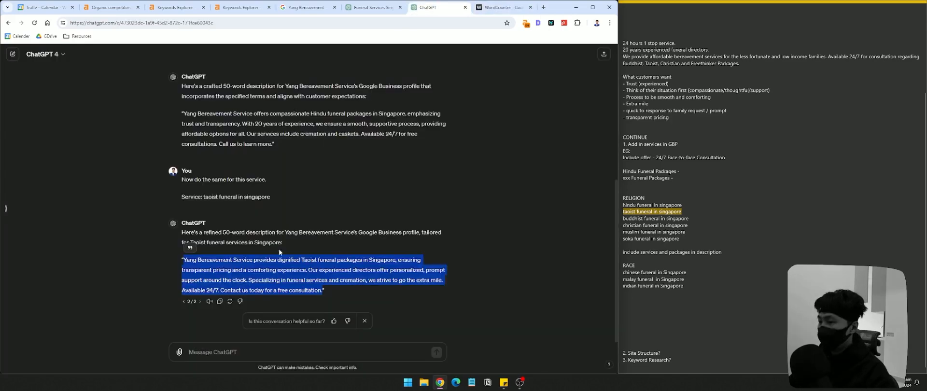
left_click(184, 302)
left_click_drag(356, 290, 182, 259)
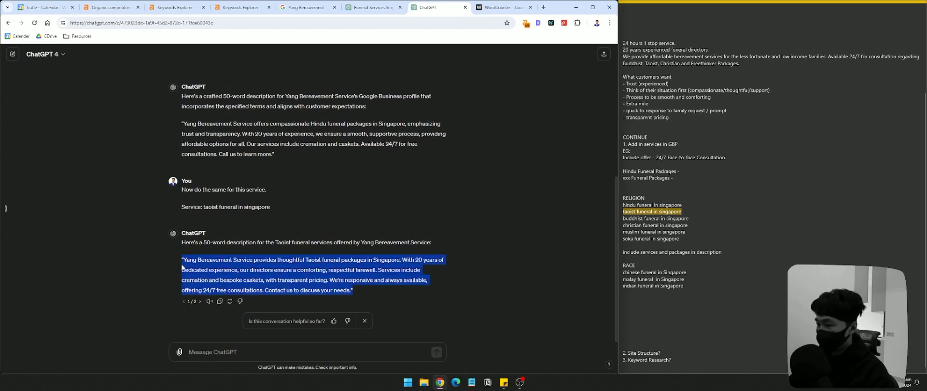
key("ctrl+Tab")
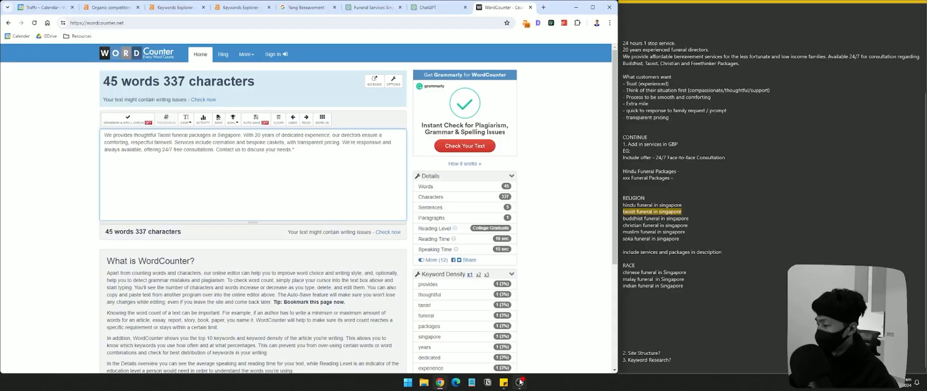
- Return to the Google Business Profile services and look through the list of funeral services and additional categories
left_click(378, 6)
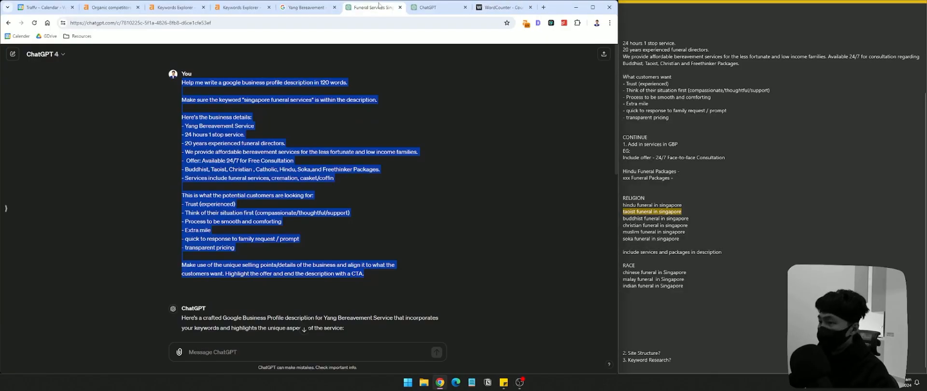
left_click(309, 8)
left_click(448, 8)
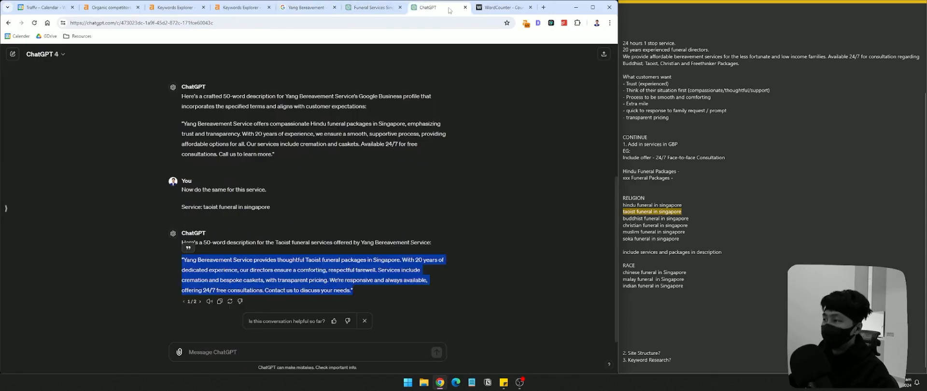
left_click(305, 9)
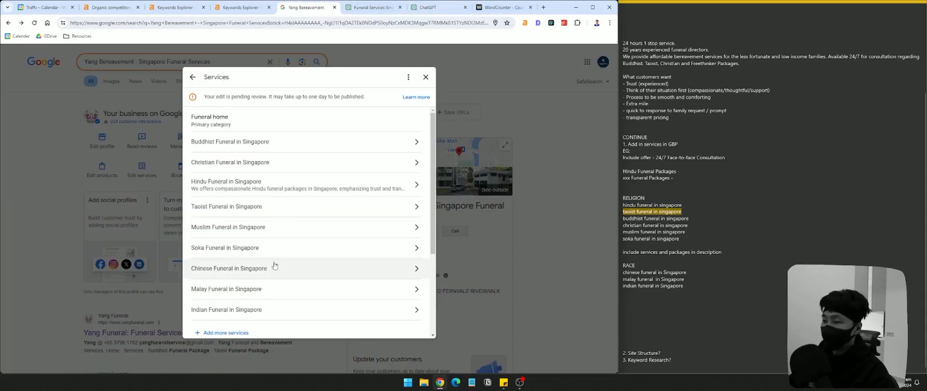
scroll(296, 187, "down", 1)
scroll(299, 222, "up", 1)
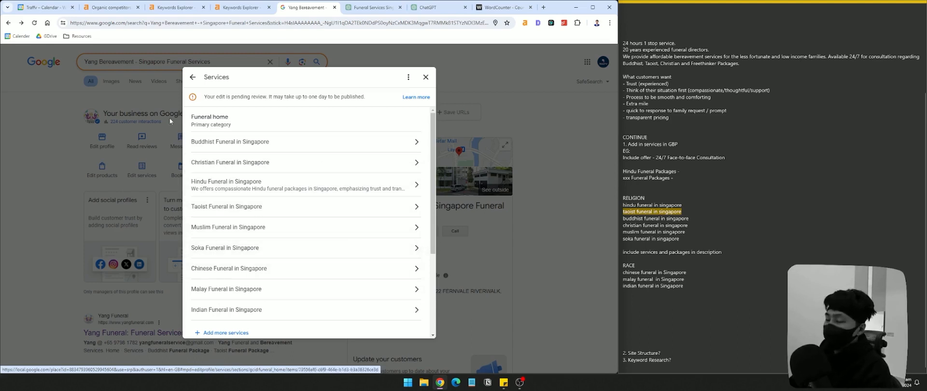
scroll(271, 234, "down", 3)
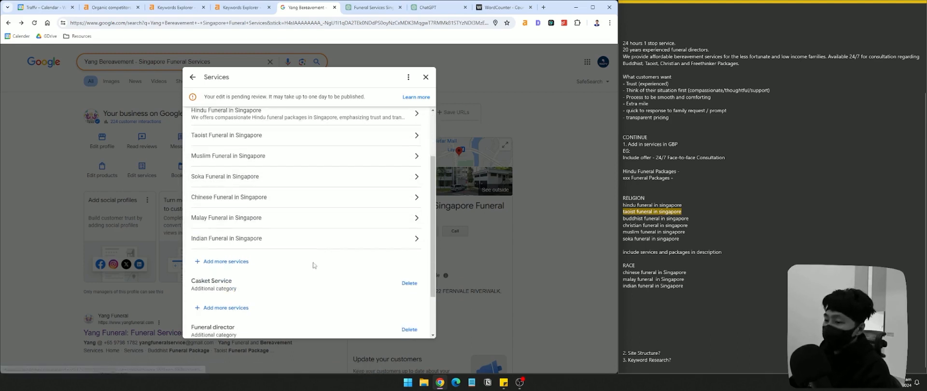
scroll(288, 206, "up", 3)
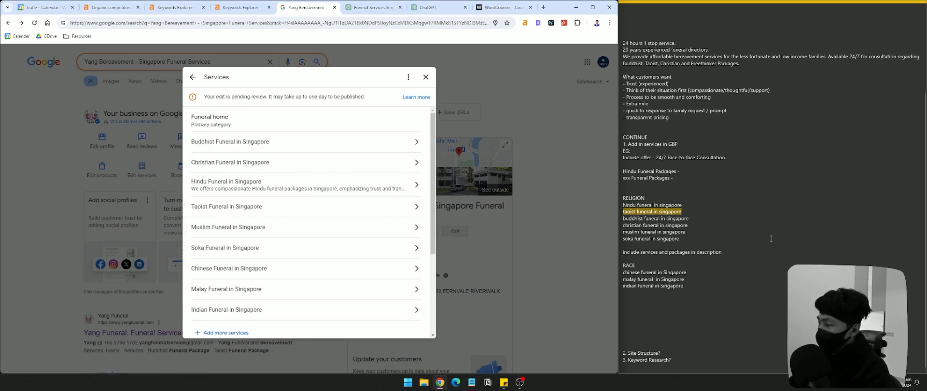
- Delete the surplus blank lines between the race list and "2. Site Structure?" in the notes
left_click(779, 261)
scroll(686, 277, "down", 1)
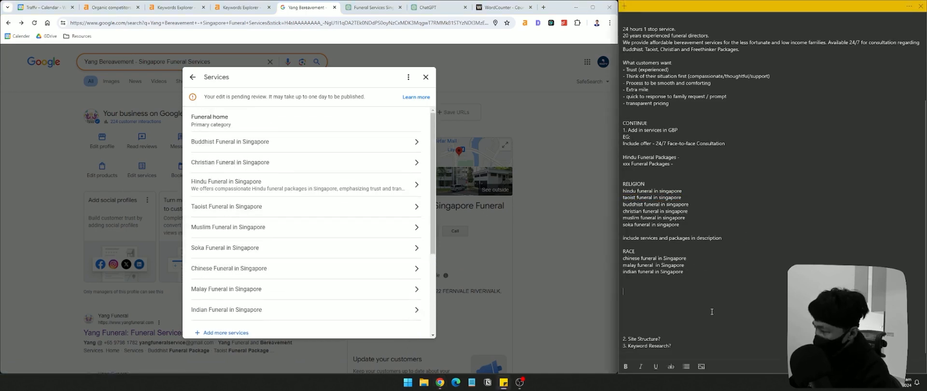
key("Delete")
key("Delete")
key("Delete")
key("Delete")
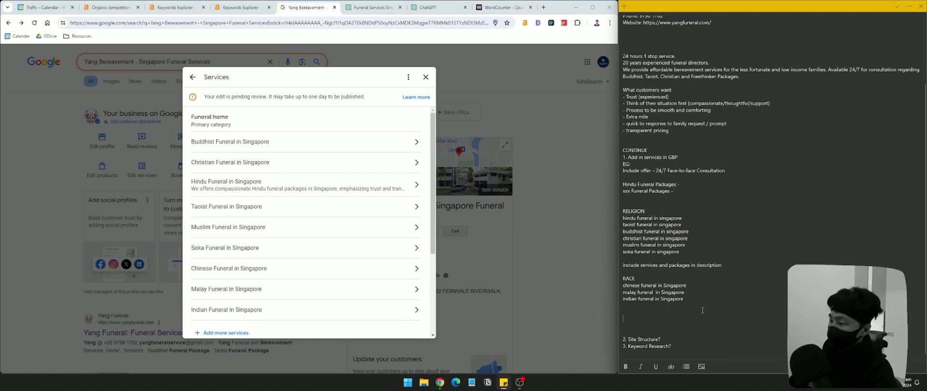
left_click(680, 311)
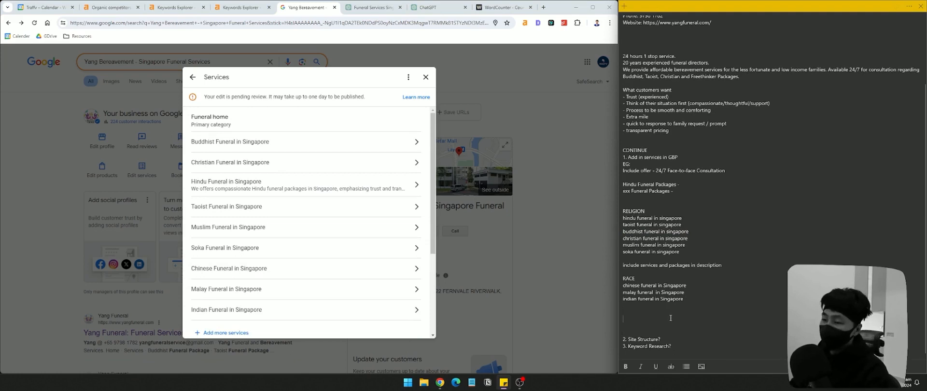